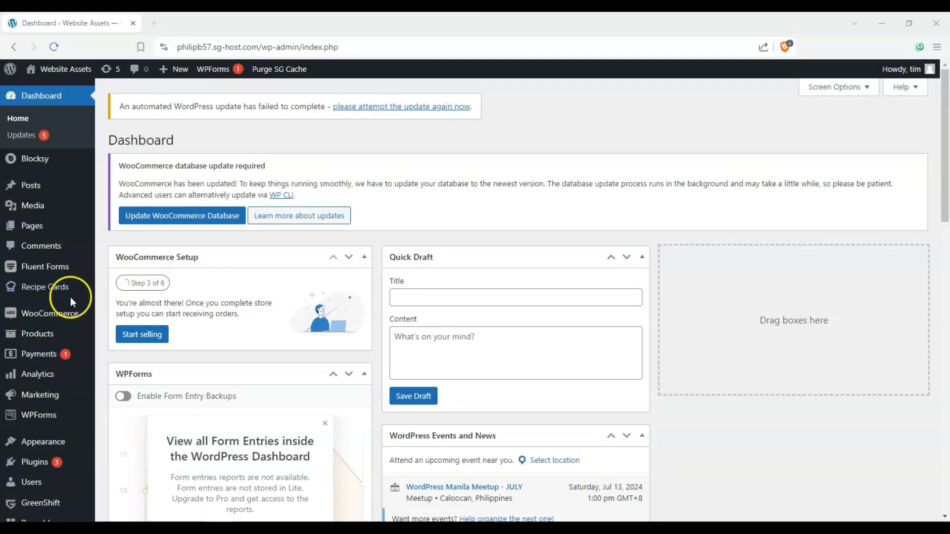
- Open the site's installed themes and review the Blocksy and Blocksy Child themes
scroll(68, 297, down, 2)
mouse_move(50, 335)
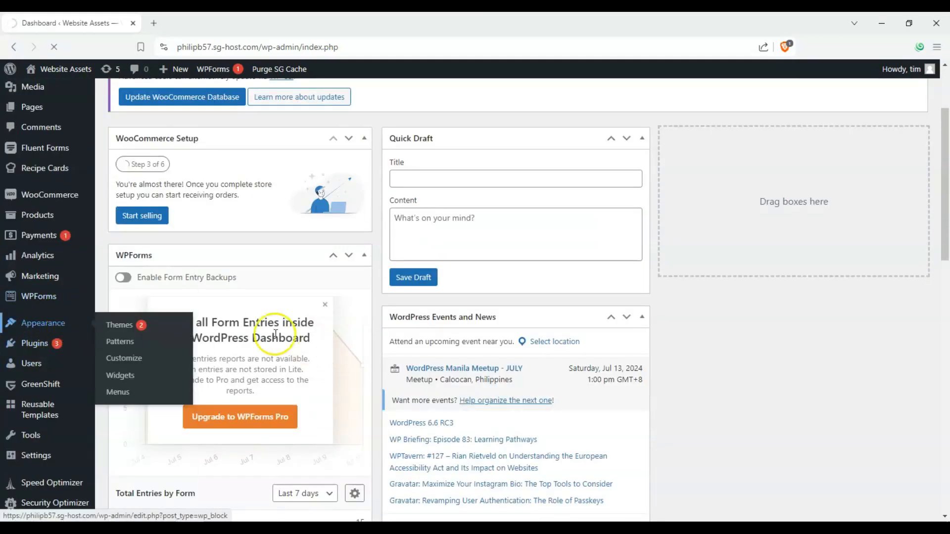
click(120, 324)
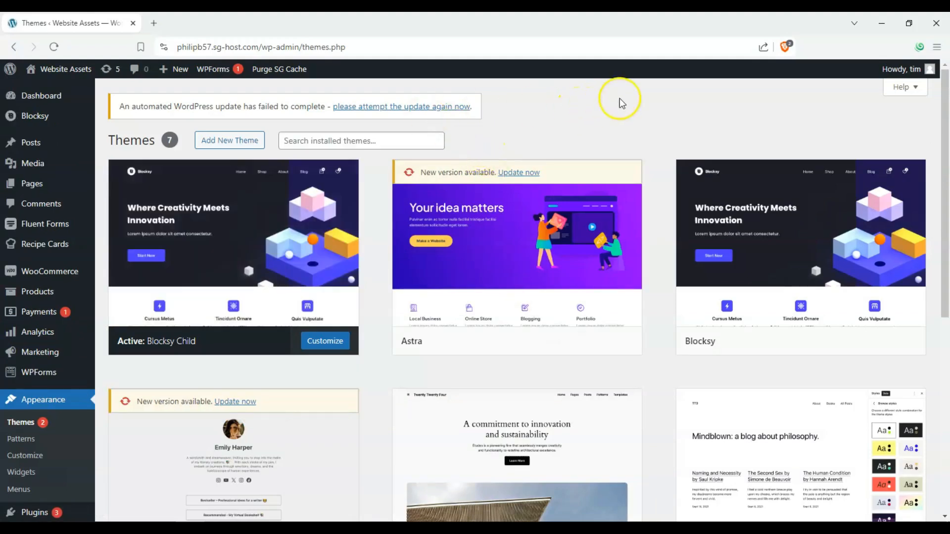
mouse_move(745, 326)
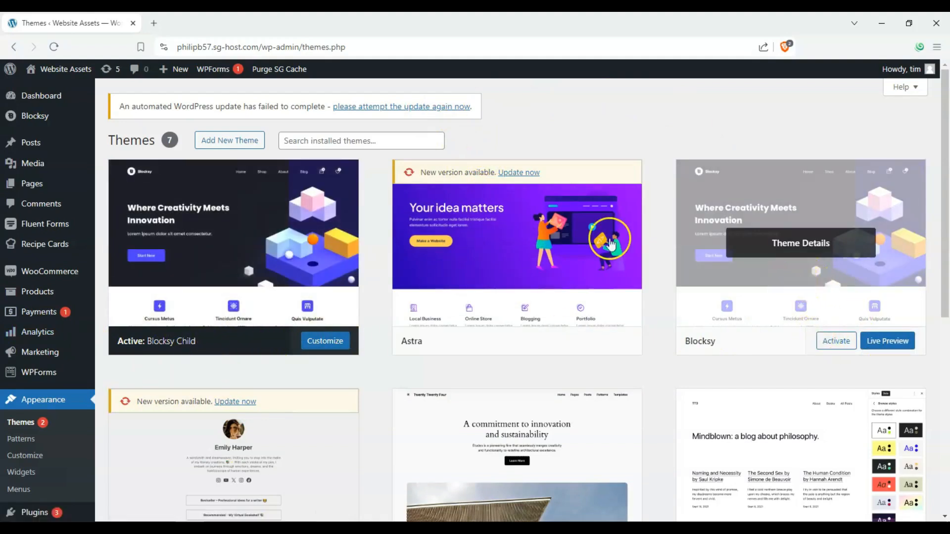
- Open the installed plugins list and check the Blocksy Companion and Blocksy Companion (Premium) entries
scroll(11, 304, down, 3)
mouse_move(37, 351)
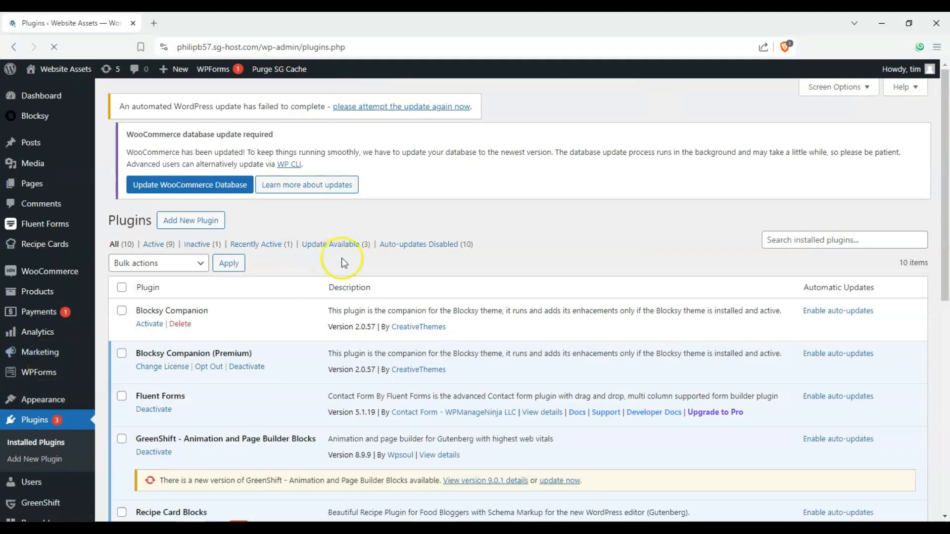
scroll(223, 238, down, 1)
drag(214, 262, 132, 259)
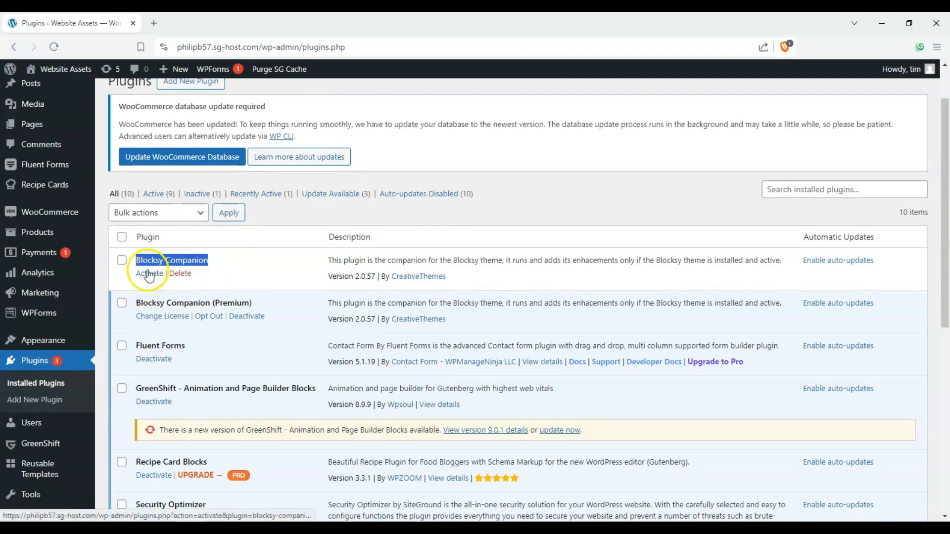
drag(253, 304, 234, 304)
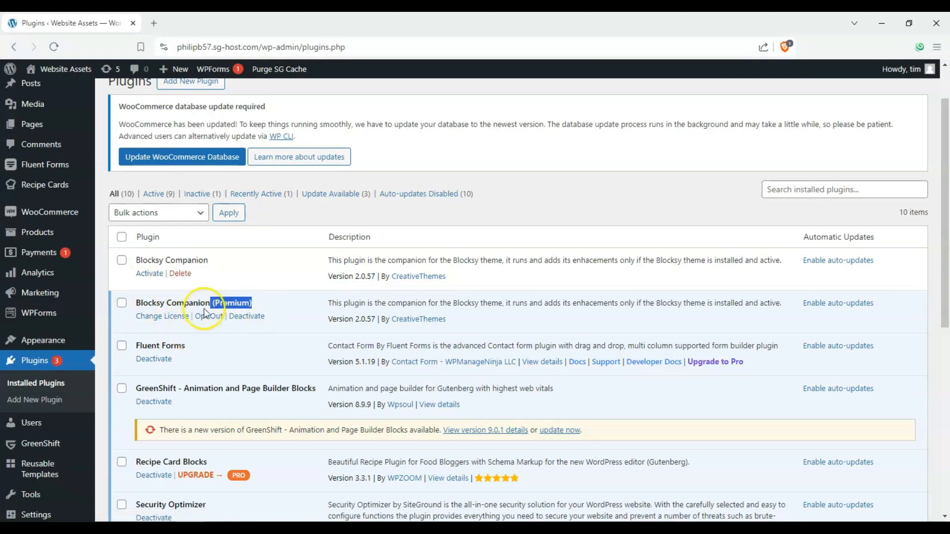
scroll(215, 319, up, 1)
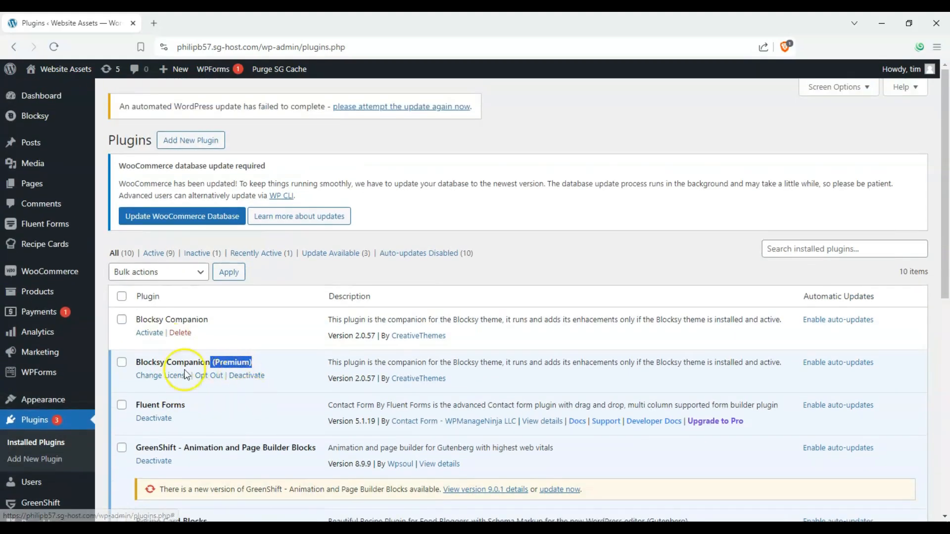
click(233, 326)
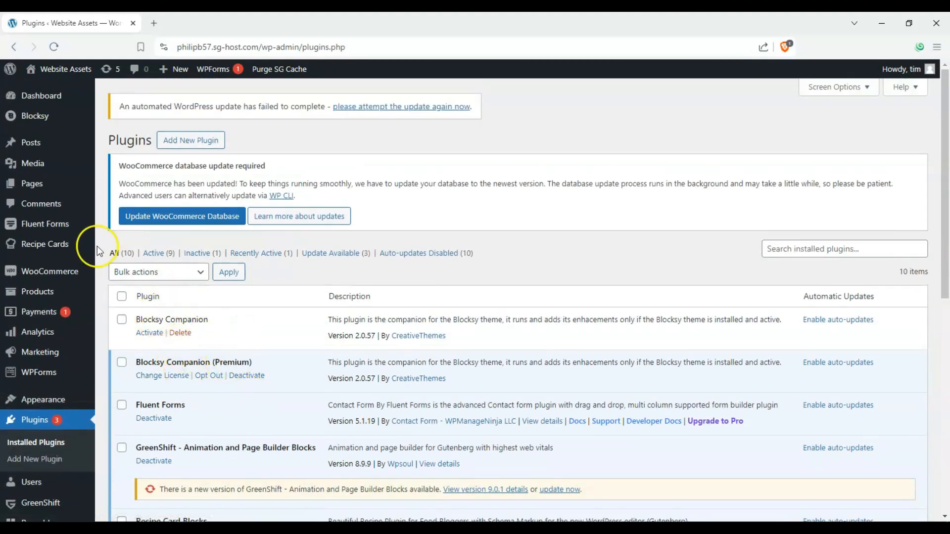
- Open the Starter Sites library of the Blocksy theme and look over the available templates
mouse_move(12, 129)
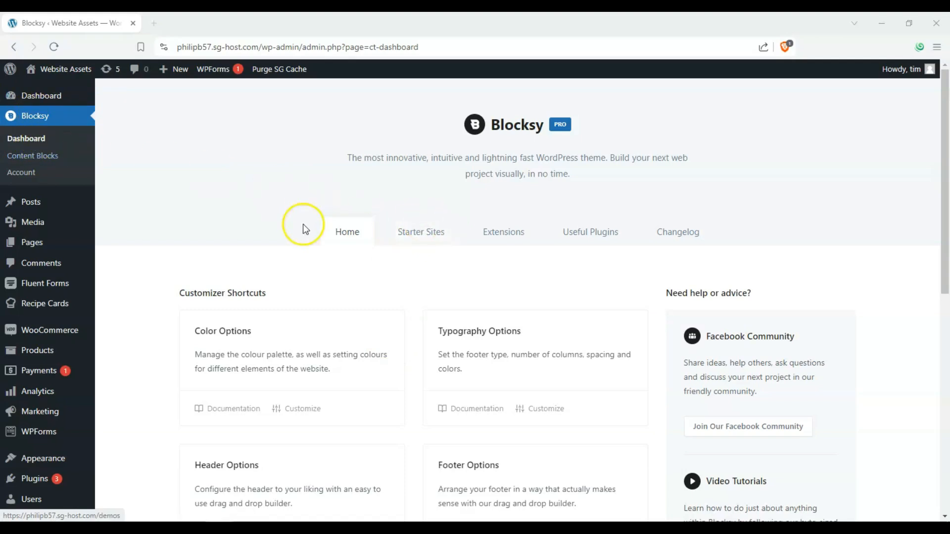
click(422, 229)
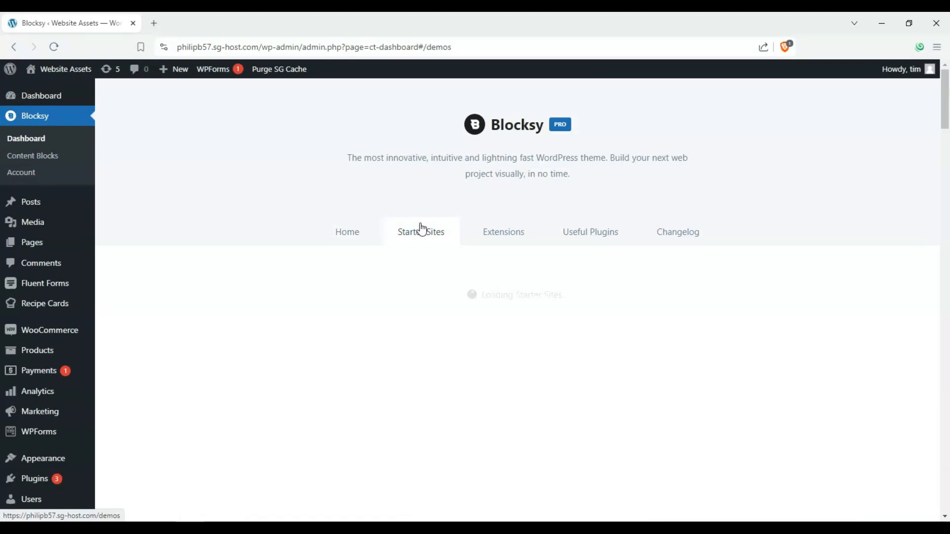
drag(945, 119, 944, 139)
scroll(618, 308, up, 4)
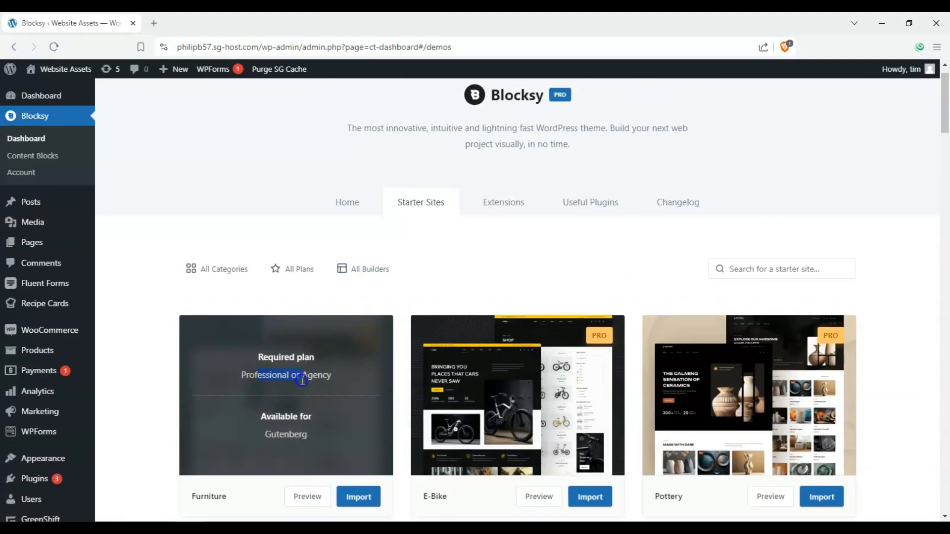
click(173, 314)
scroll(174, 290, down, 1)
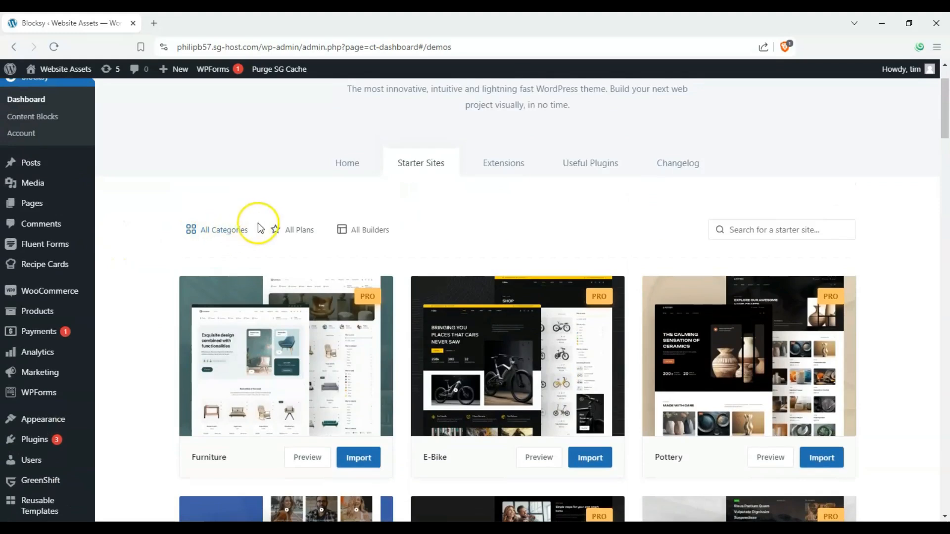
- Filter the starter sites to the Free plan and browse the matching templates
click(298, 230)
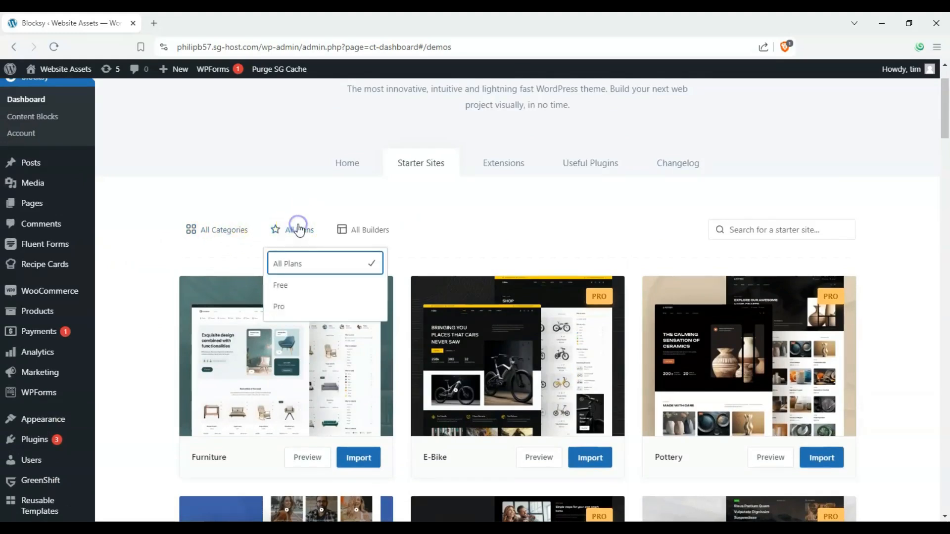
click(281, 285)
drag(946, 123, 946, 99)
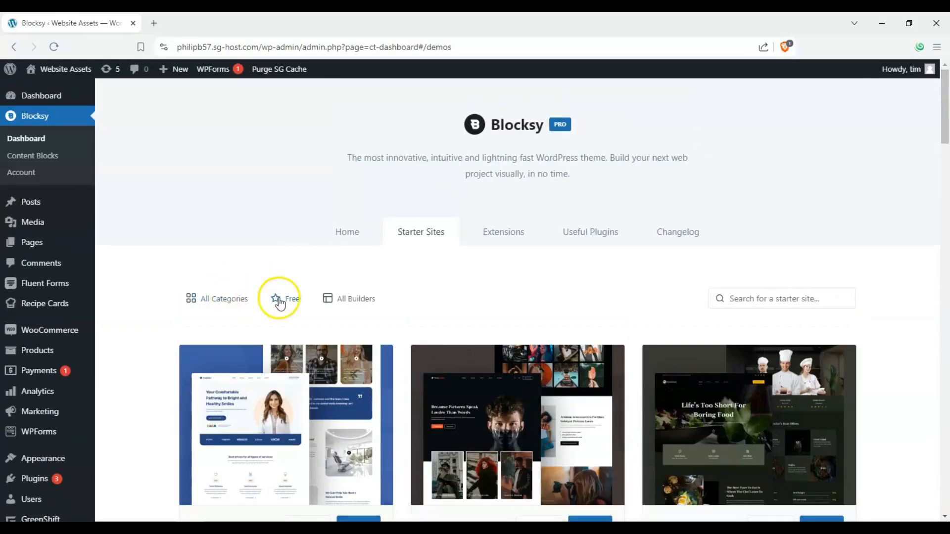
scroll(601, 260, down, 3)
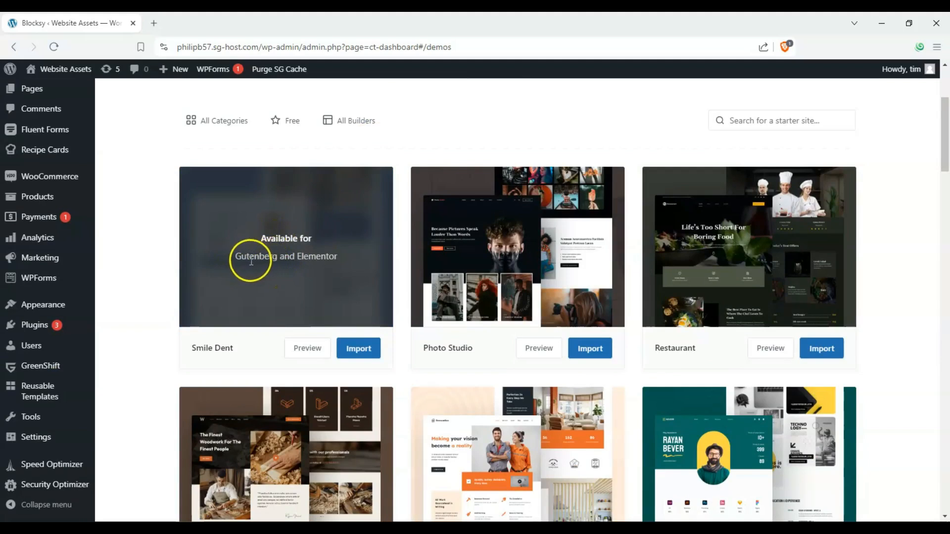
scroll(338, 260, down, 2)
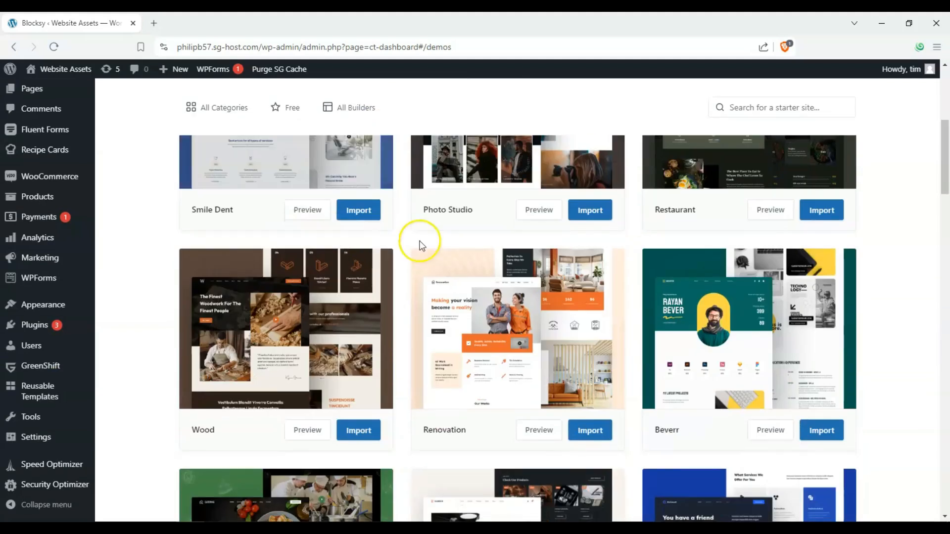
scroll(767, 366, down, 2)
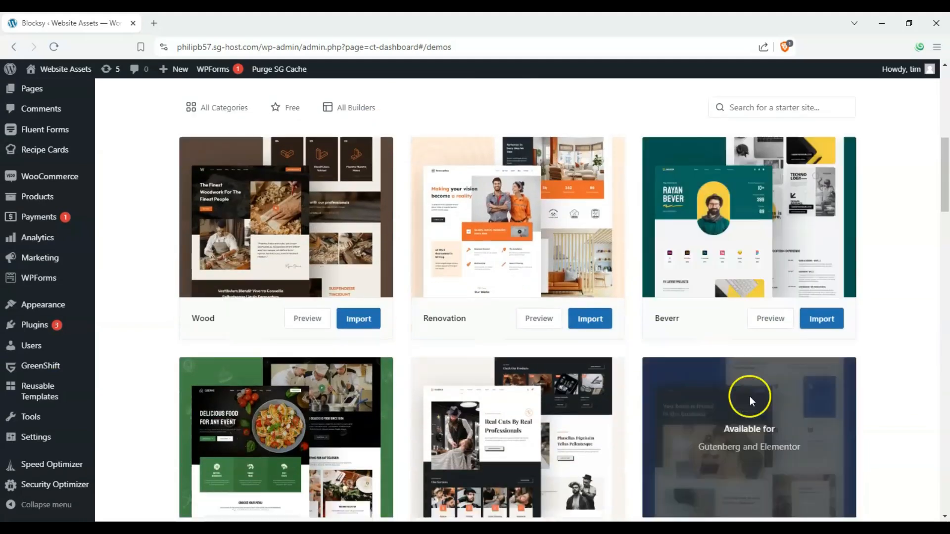
scroll(407, 325, up, 2)
scroll(407, 325, up, 4)
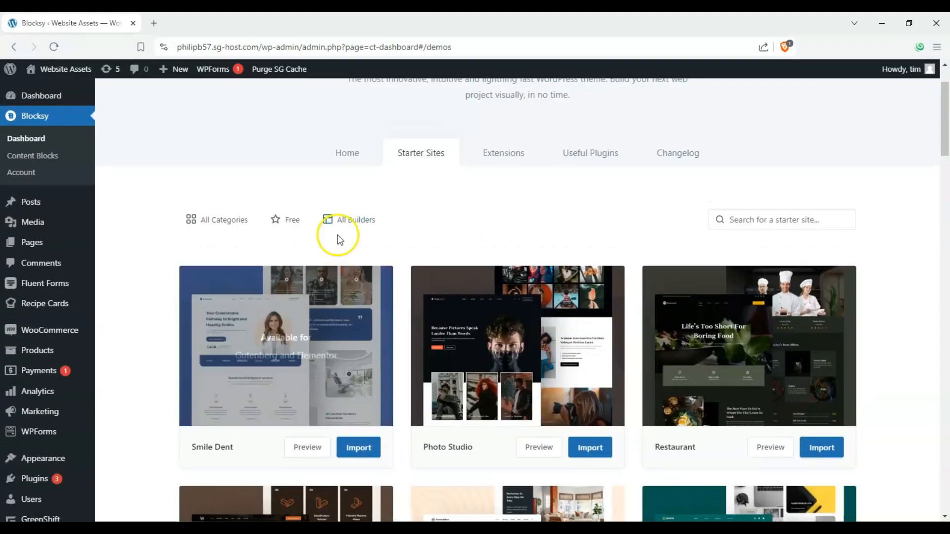
- Switch the starter sites plan filter to Pro and browse the premium templates
click(292, 220)
click(289, 297)
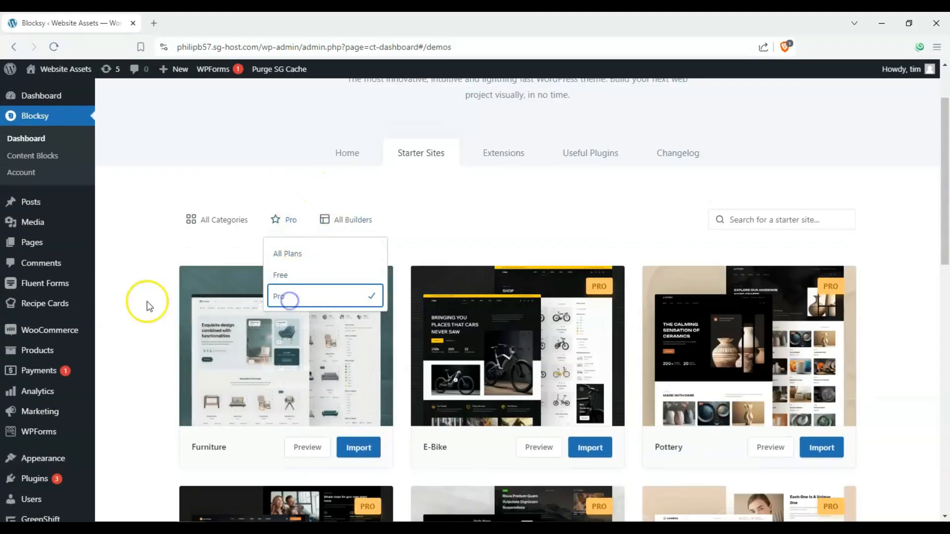
scroll(314, 370, down, 4)
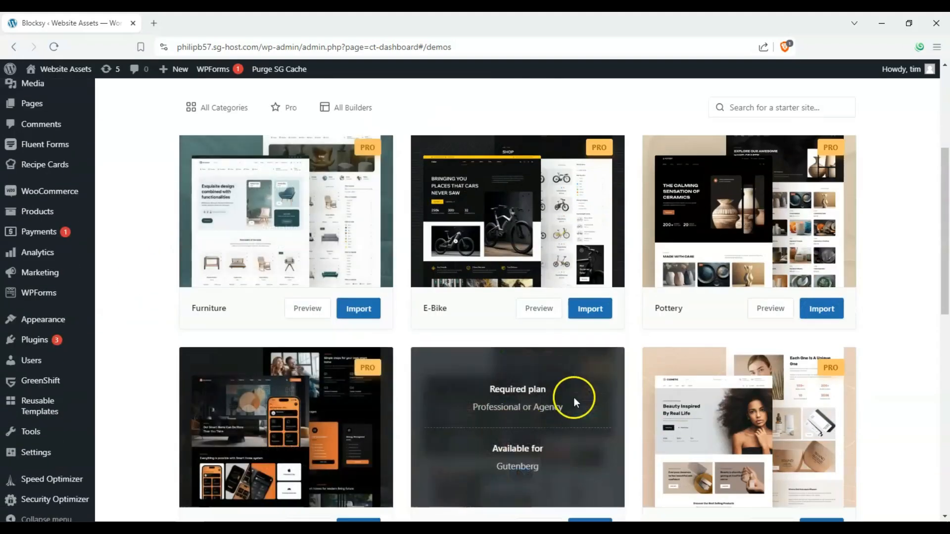
scroll(361, 326, up, 4)
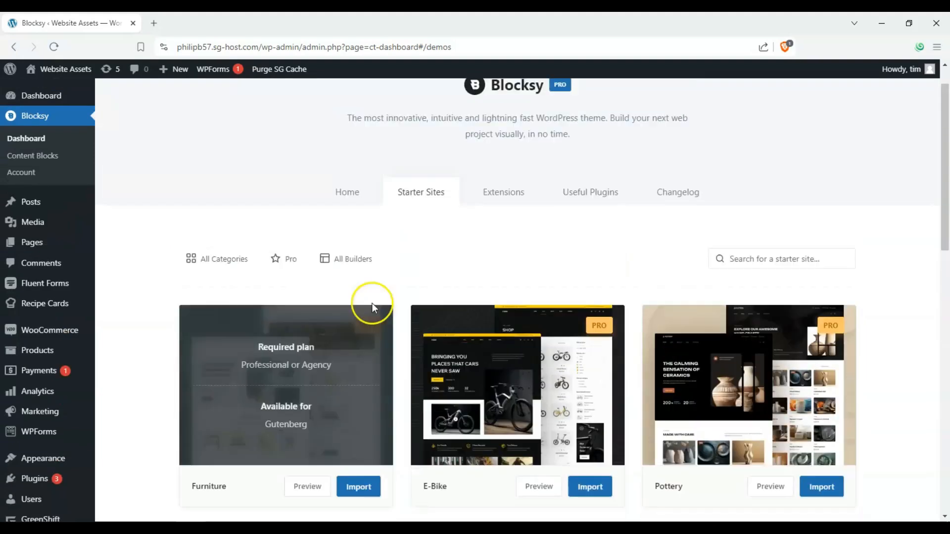
- Set the plan filter back to Free and look through the whole list of free starter sites
click(287, 260)
click(290, 316)
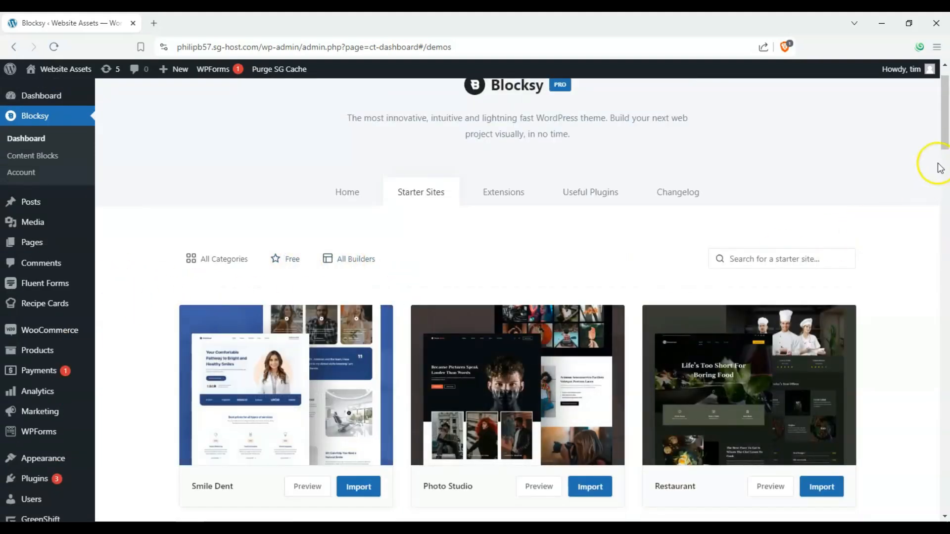
scroll(939, 169, down, 5)
scroll(939, 170, up, 3)
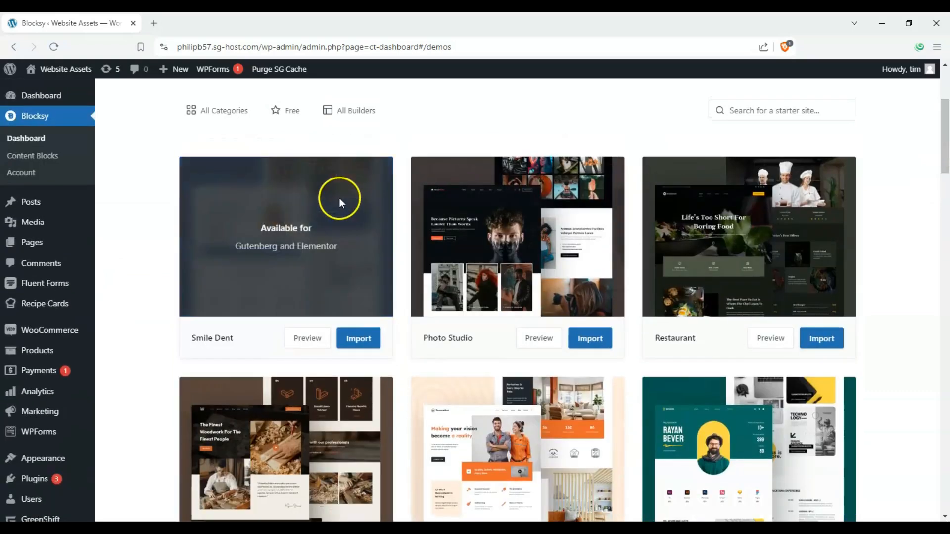
scroll(562, 281, down, 3)
drag(947, 198, 913, 434)
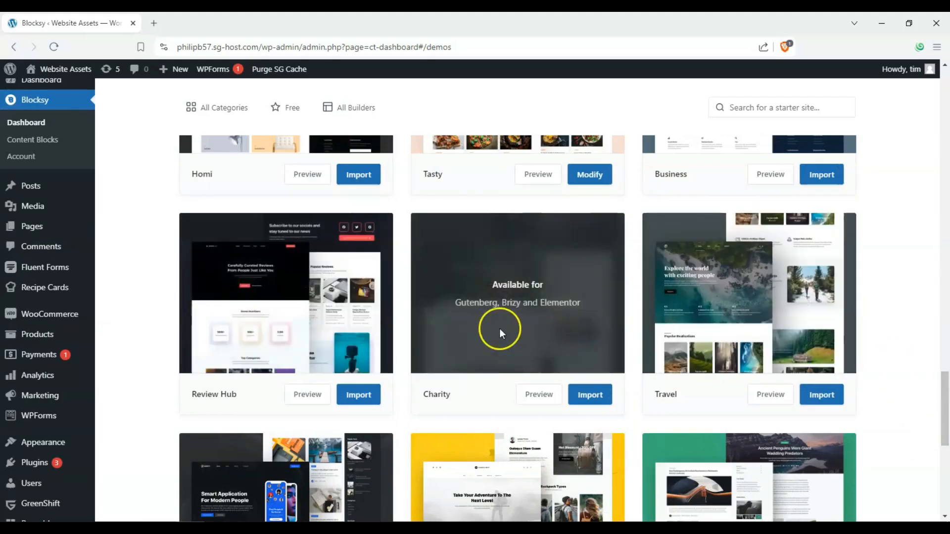
drag(944, 384, 943, 91)
- Narrow the free starter sites to the Blog category and browse the matching templates
click(206, 299)
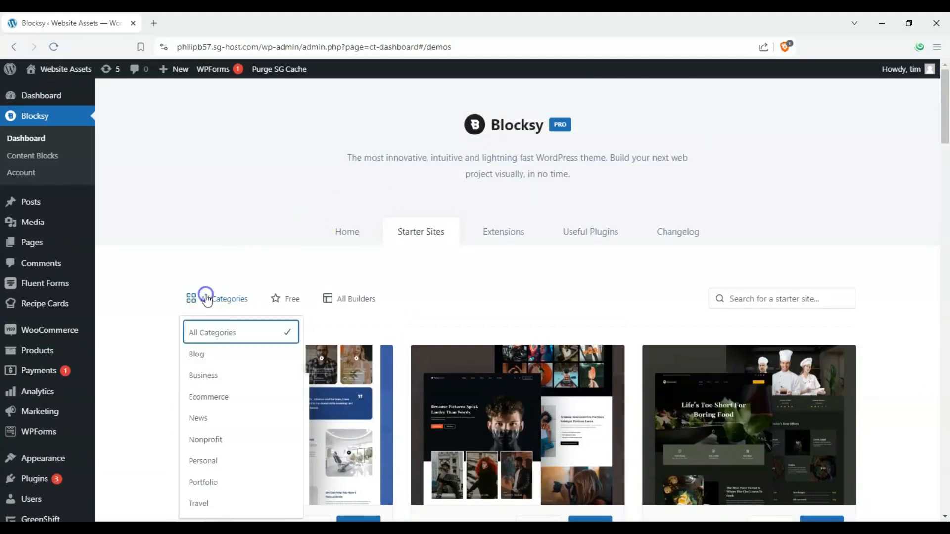
scroll(228, 314, down, 2)
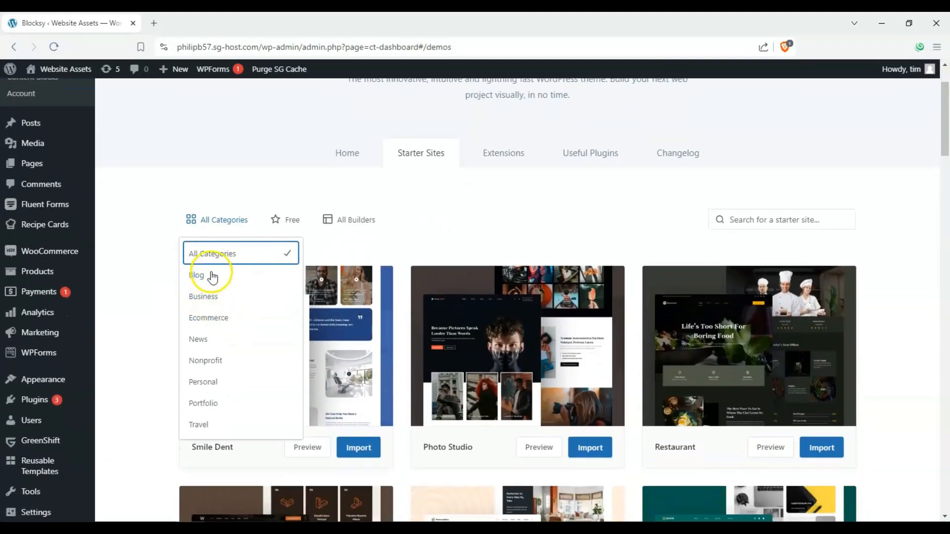
click(211, 274)
click(89, 270)
scroll(159, 265, down, 3)
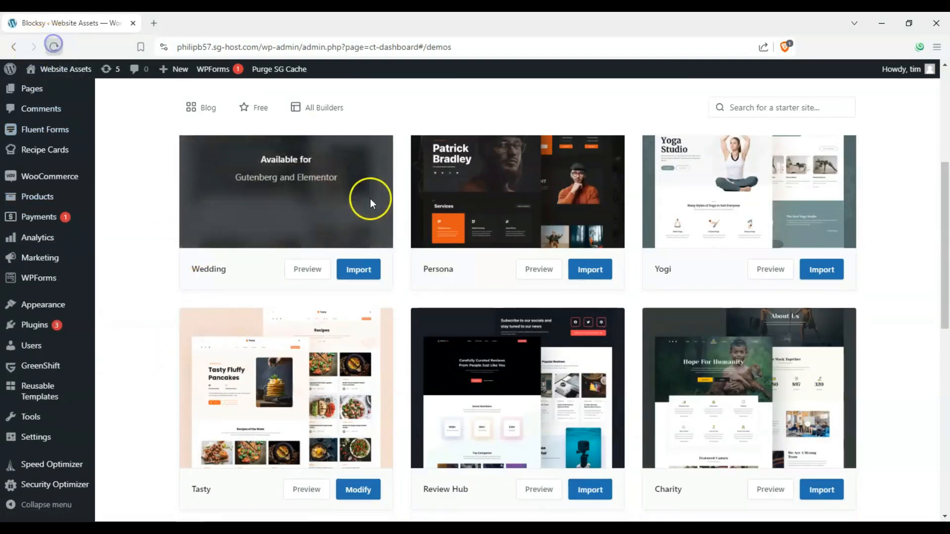
scroll(170, 299, down, 4)
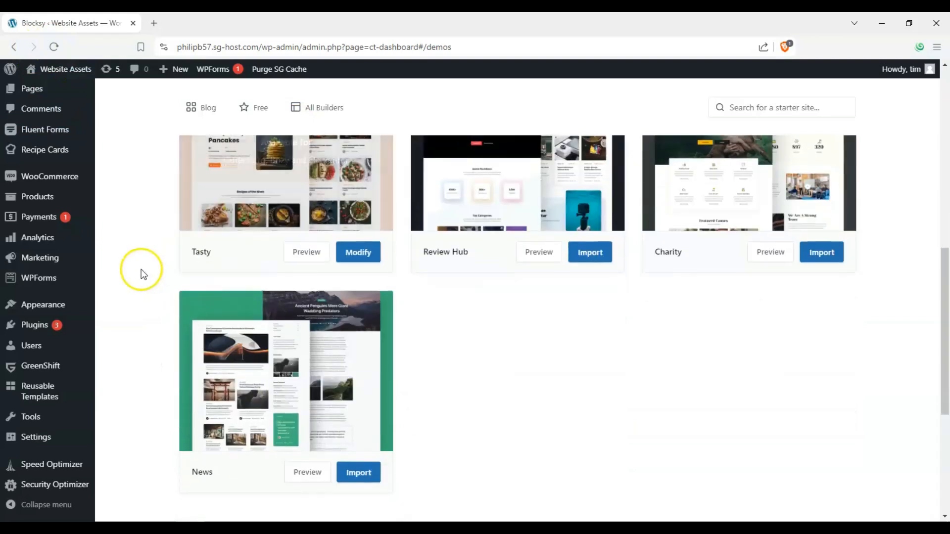
scroll(146, 273, up, 8)
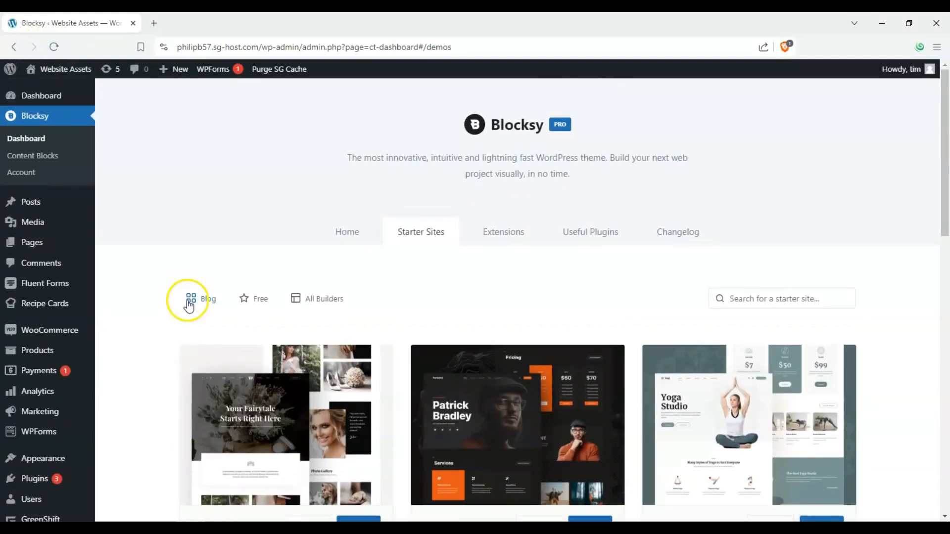
- Change the starter site category to Business and browse the free business templates
click(190, 306)
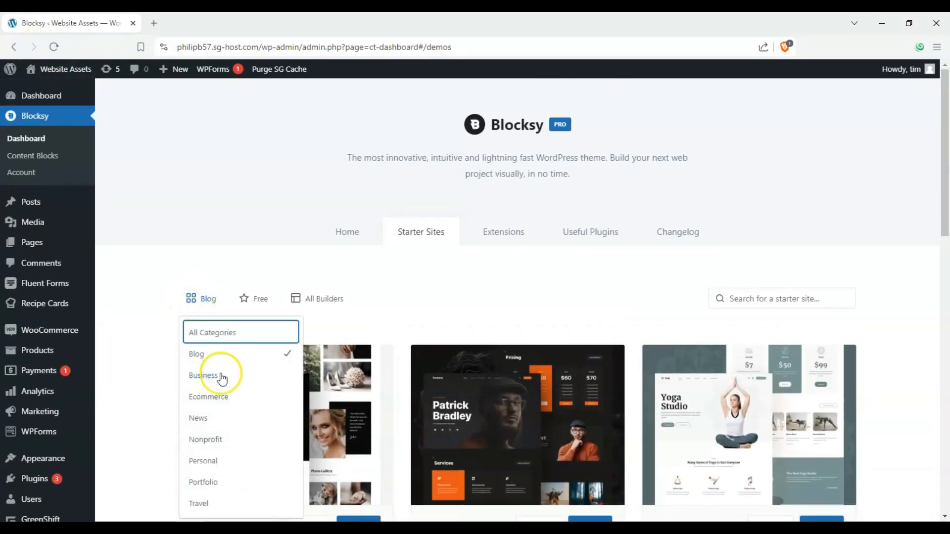
click(221, 378)
scroll(139, 293, down, 4)
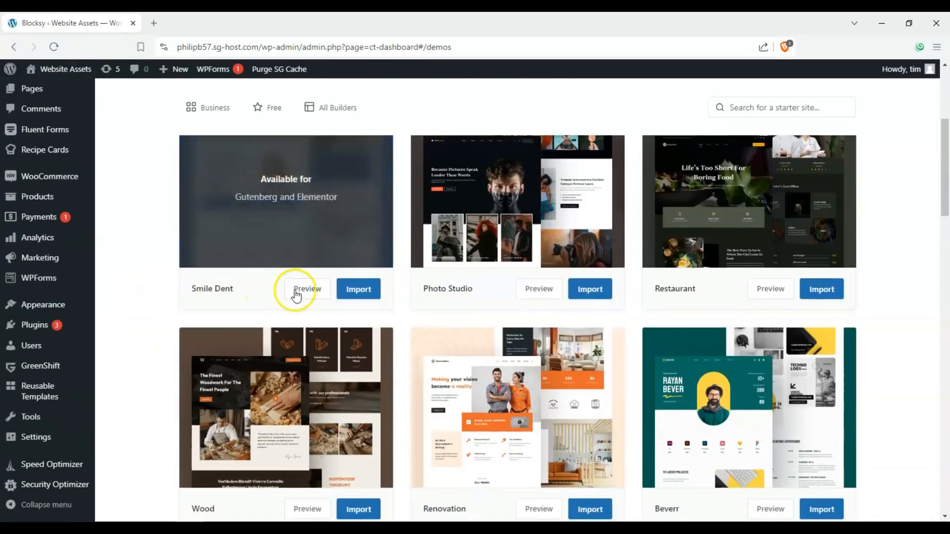
scroll(293, 295, down, 4)
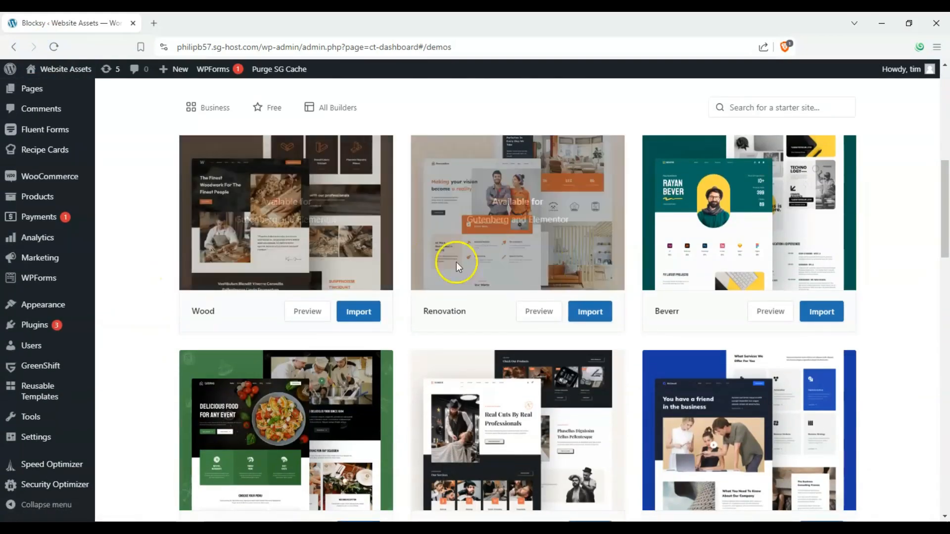
click(946, 299)
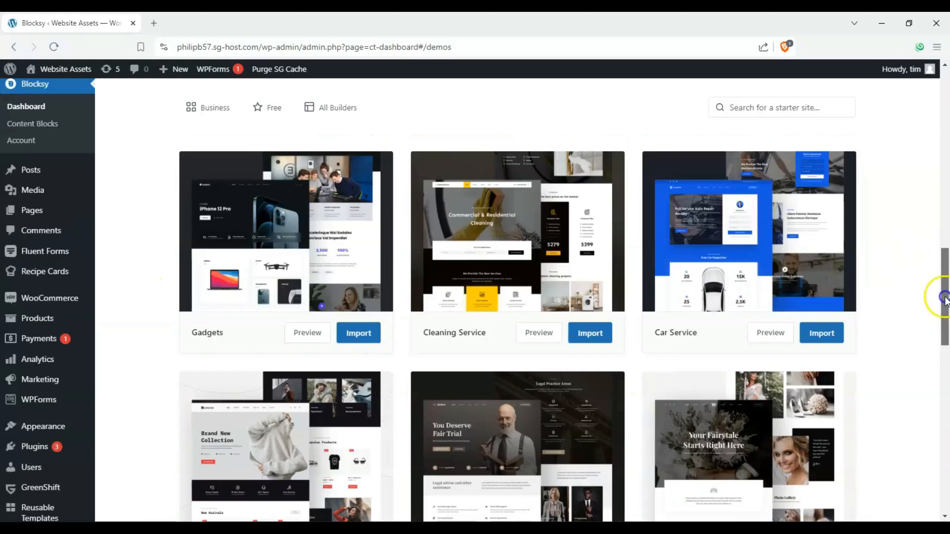
drag(945, 298, 945, 276)
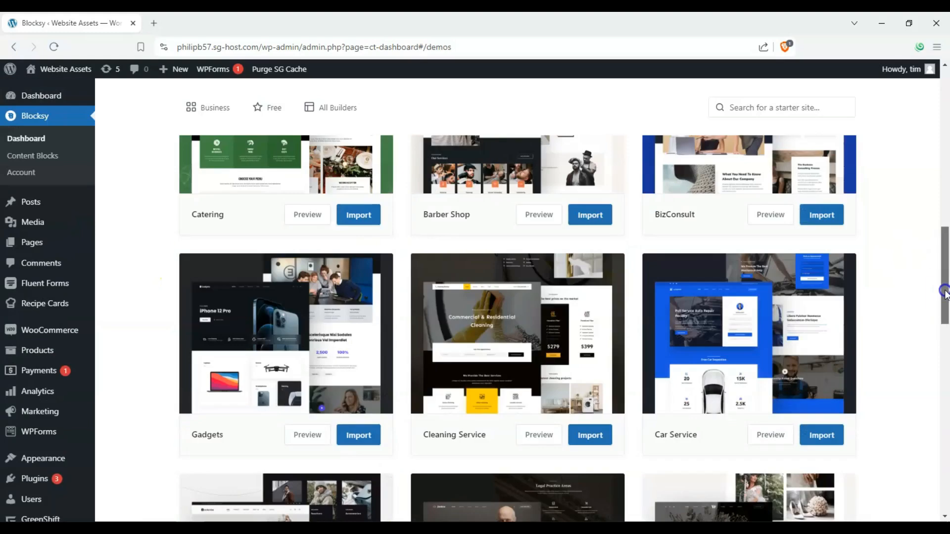
drag(945, 353, 939, 132)
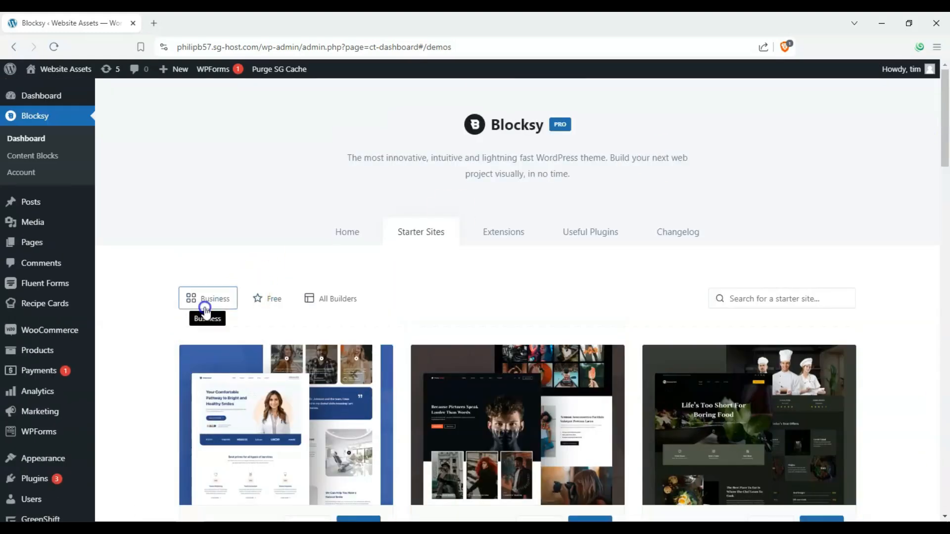
- Change the starter site category to Ecommerce and browse the free store templates
click(205, 308)
click(197, 401)
scroll(148, 318, down, 4)
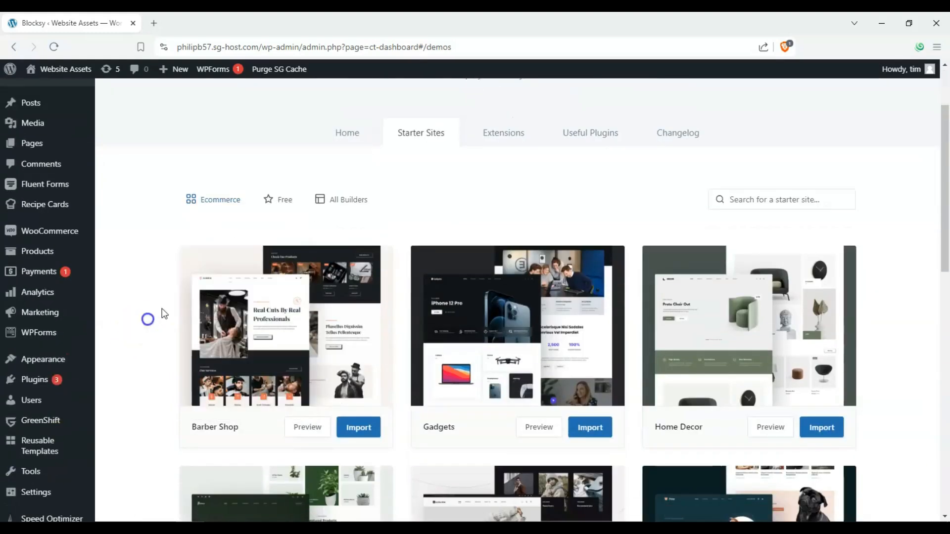
scroll(168, 312, up, 2)
- Switch the starter site category to News and view the matching free template
click(226, 195)
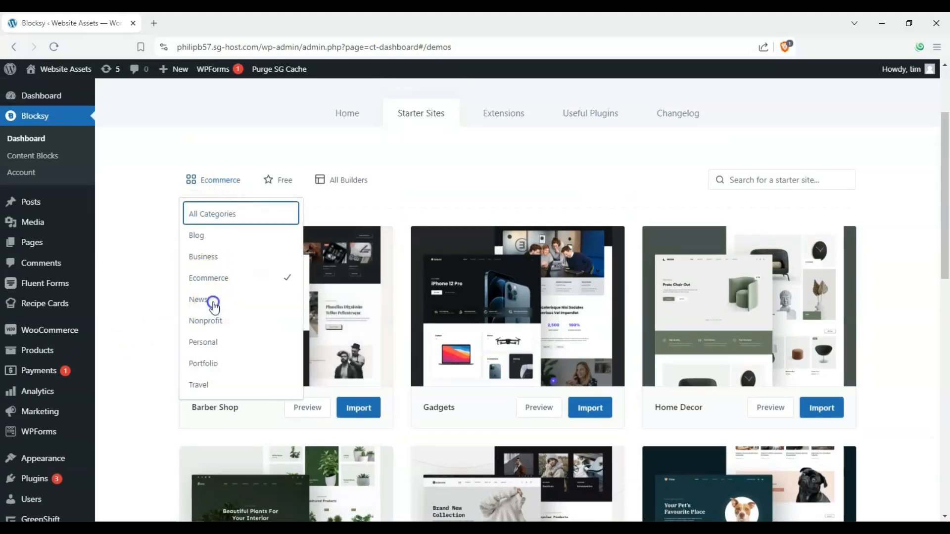
click(212, 303)
scroll(212, 301, down, 3)
scroll(129, 267, up, 3)
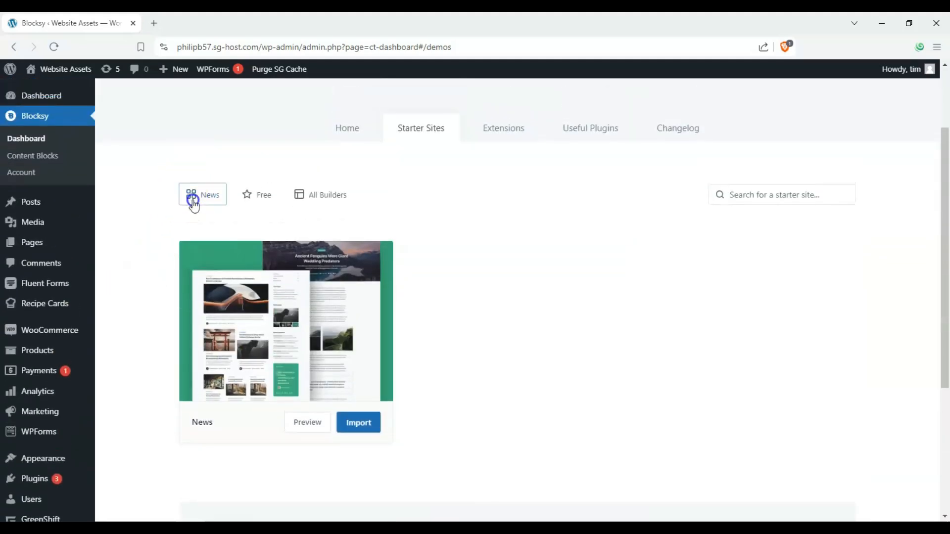
- Check the free starter sites in the Portfolio category and those in the Travel category
click(198, 194)
click(218, 383)
scroll(112, 278, down, 2)
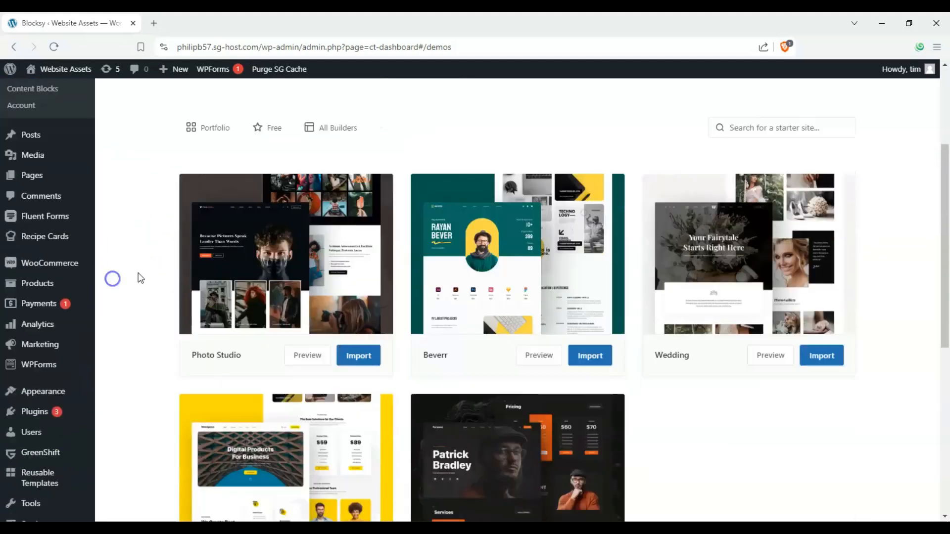
click(200, 151)
click(196, 347)
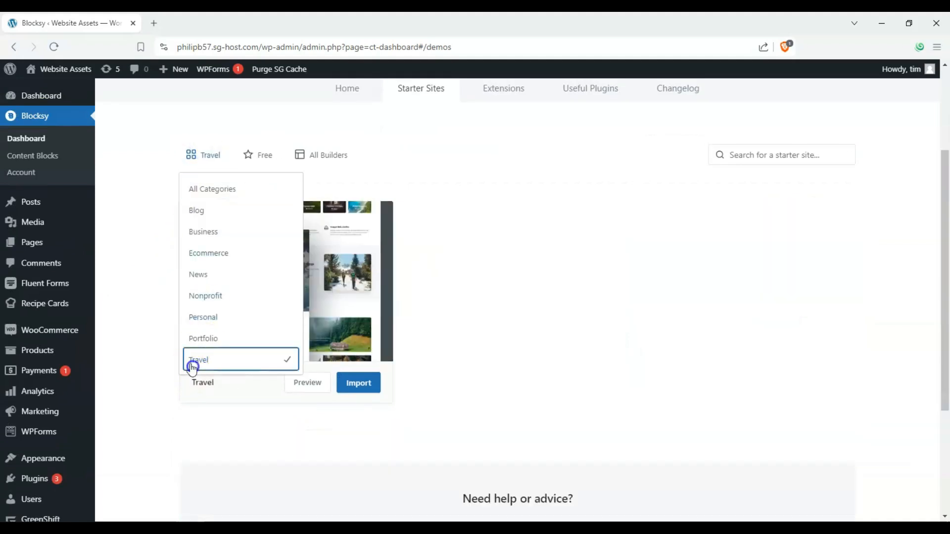
- Return the starter site category to Blog and view the matching free templates
click(193, 164)
click(197, 207)
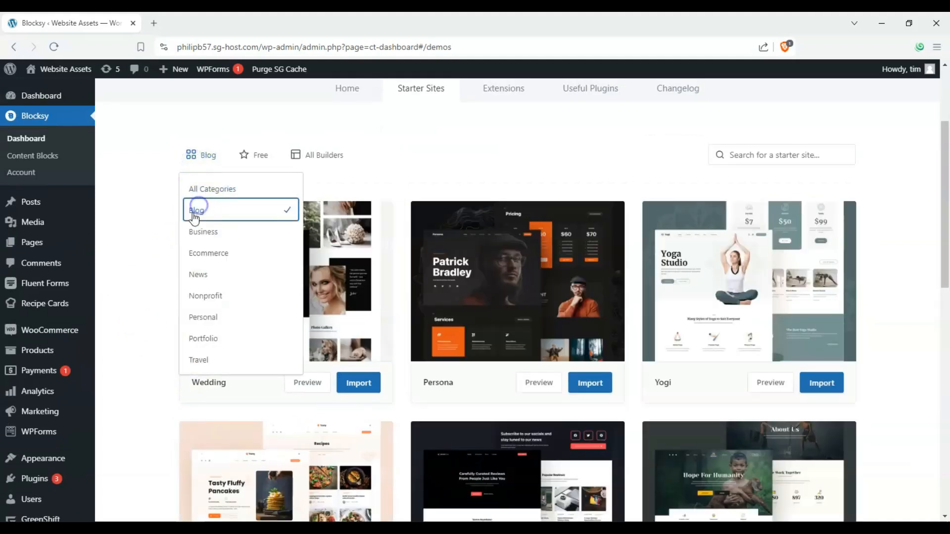
click(132, 228)
mouse_move(946, 214)
mouse_down()
mouse_move(946, 330)
mouse_move(946, 198)
mouse_up()
- Reset the category filter to All Categories and find the App template near the end of the list
click(201, 210)
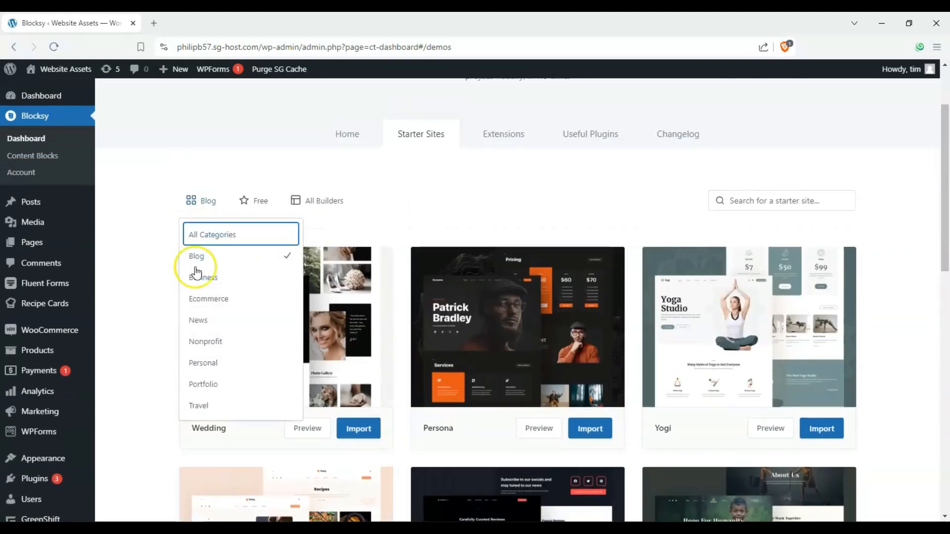
click(203, 235)
drag(939, 127, 945, 459)
click(923, 327)
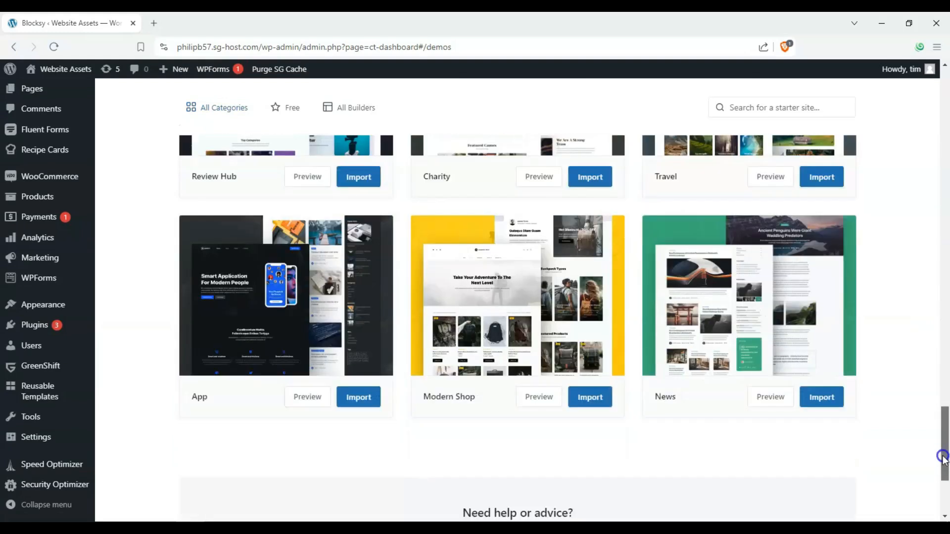
mouse_move(942, 458)
mouse_down()
mouse_move(944, 431)
mouse_move(946, 448)
mouse_up()
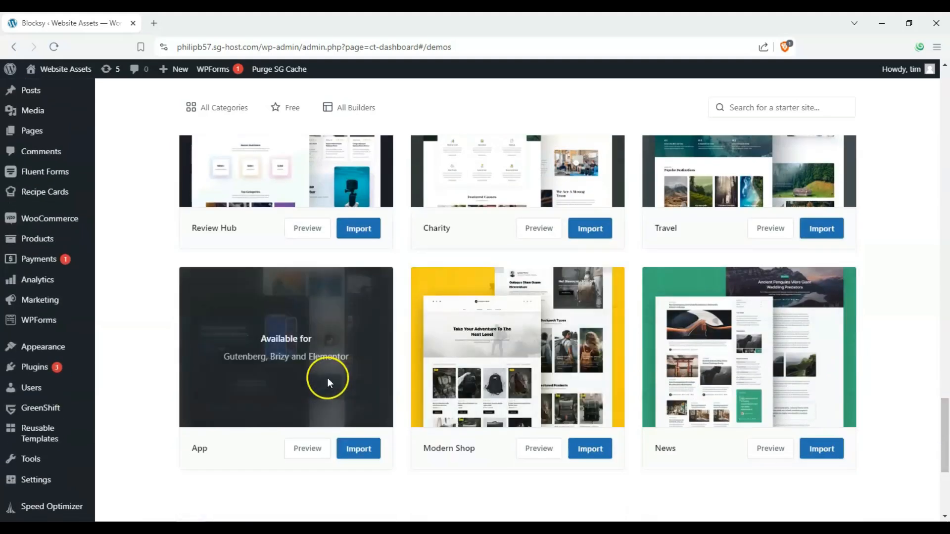
- Open the preview of the App starter site and look through its whole home page, including the pricing section
click(315, 451)
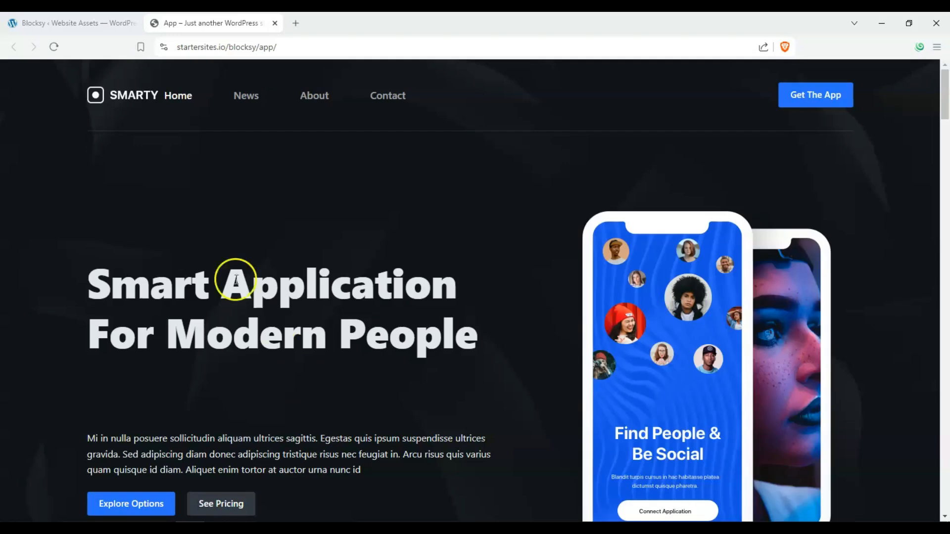
drag(218, 46, 173, 37)
click(73, 212)
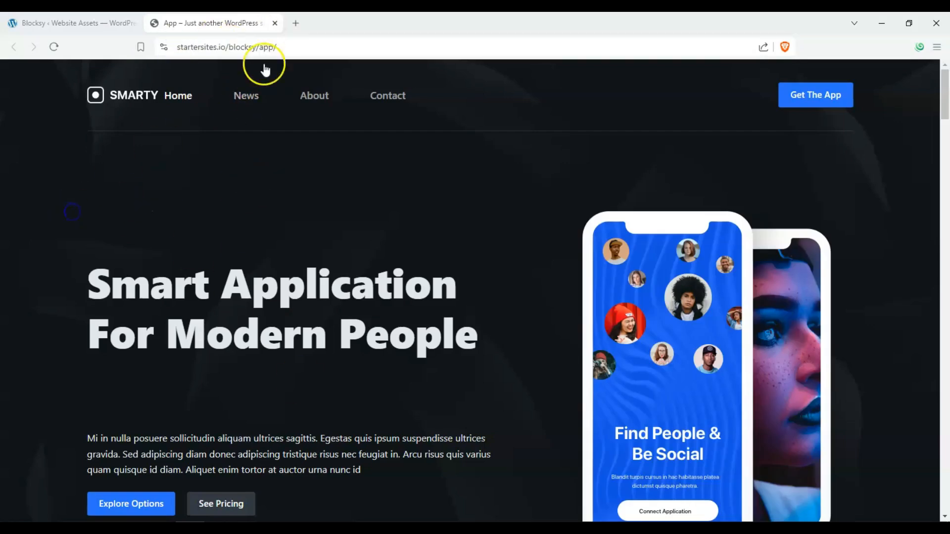
drag(945, 113, 940, 262)
scroll(861, 222, down, 12)
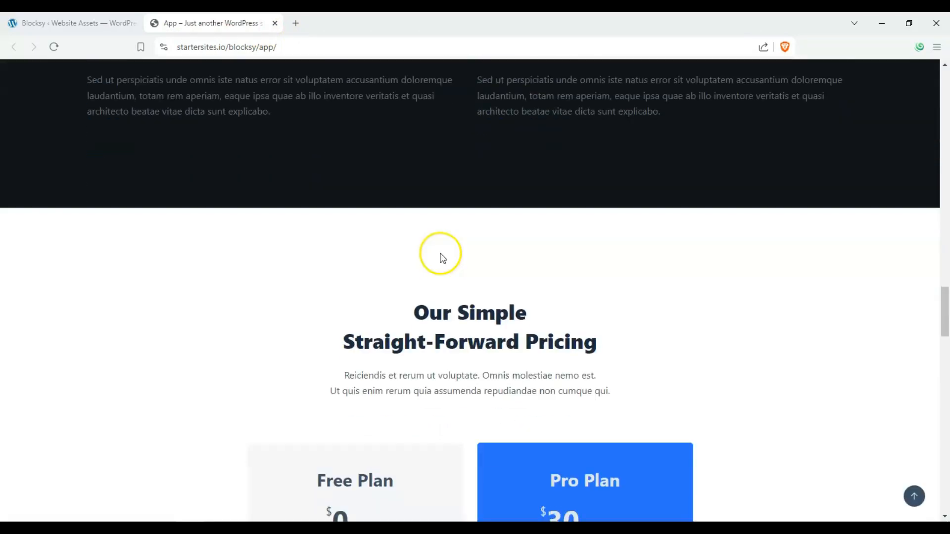
scroll(607, 142, up, 2)
scroll(645, 148, down, 9)
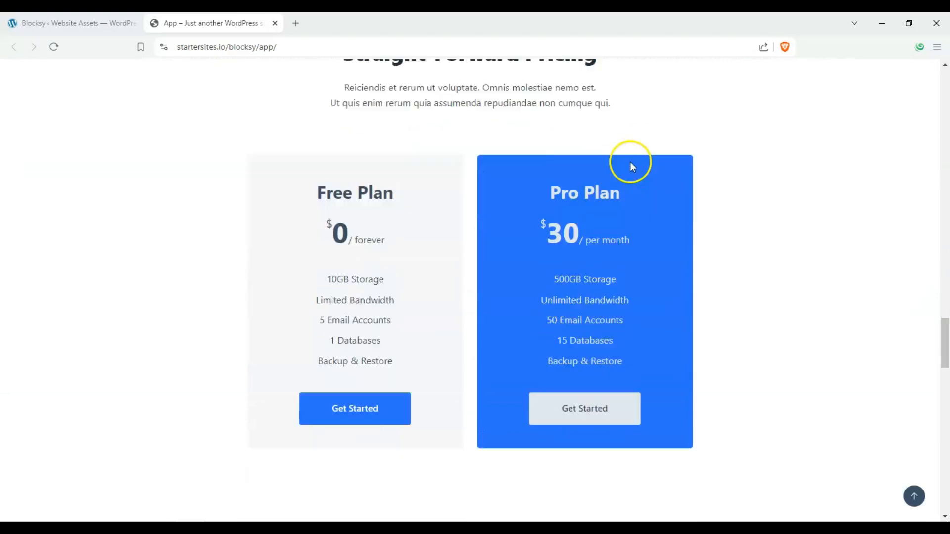
scroll(838, 320, down, 4)
drag(944, 371, 942, 436)
drag(939, 471, 945, 65)
- Open the News page of the App demo and look through its article layout
click(241, 97)
scroll(82, 201, down, 4)
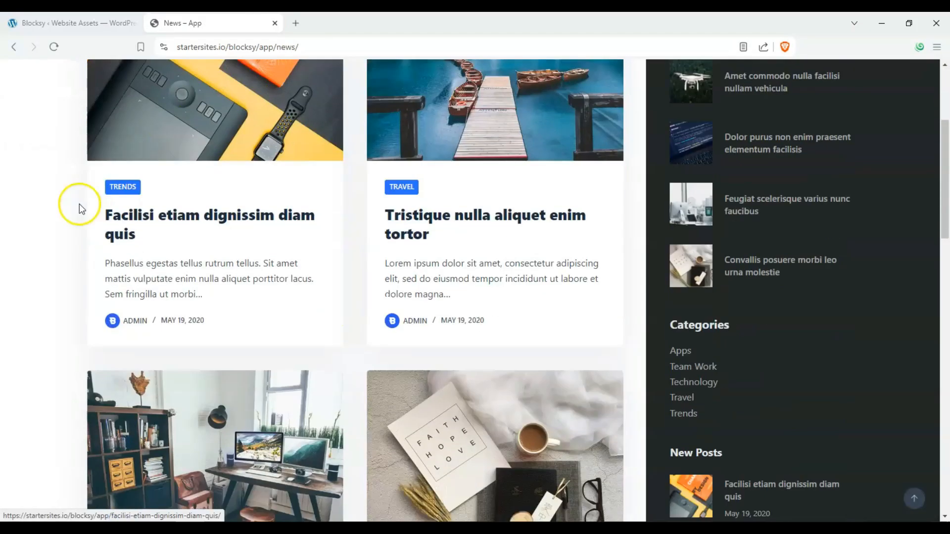
scroll(79, 209, up, 3)
scroll(79, 209, up, 2)
- View the About page of the App demo, followed by its Contact page
click(319, 95)
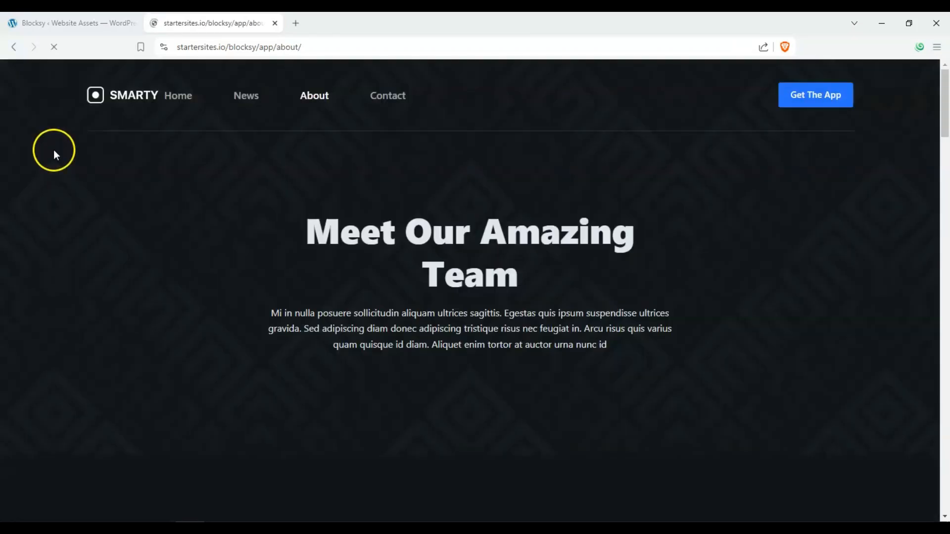
scroll(201, 153, down, 4)
scroll(222, 165, up, 4)
scroll(223, 165, up, 1)
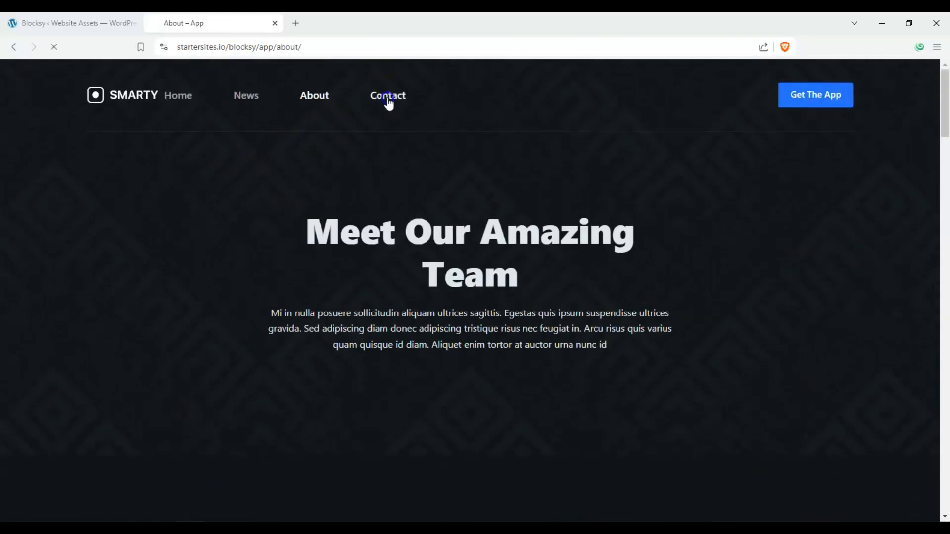
click(382, 99)
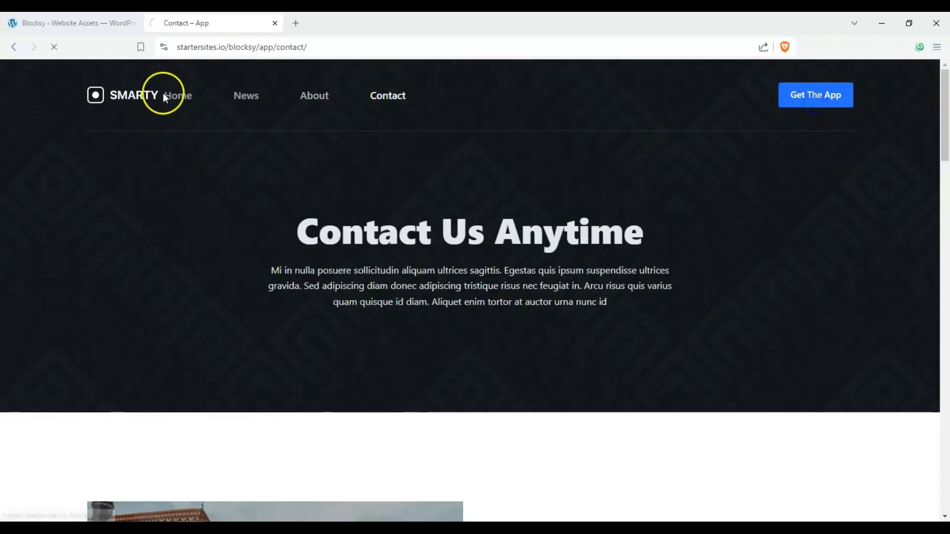
- Go back to the App demo's home page, look it over, and close the preview
click(121, 105)
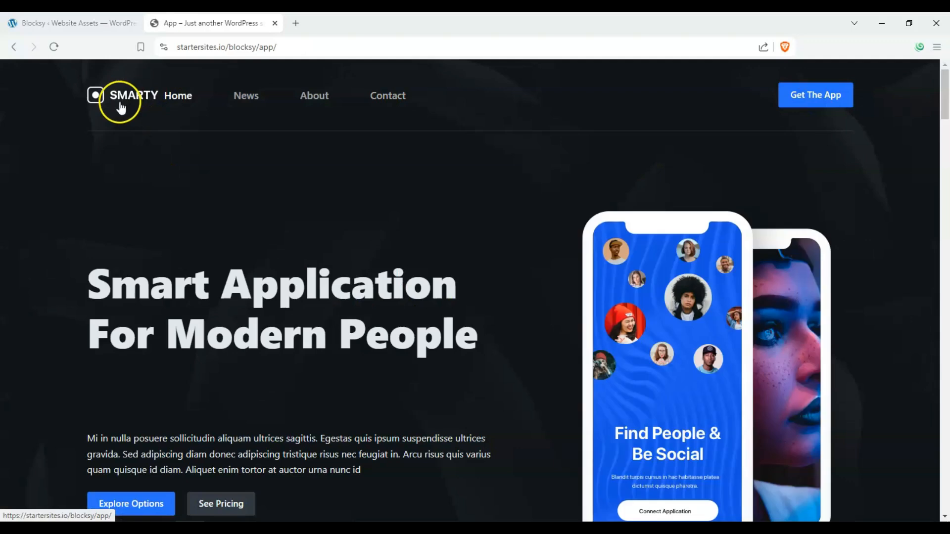
scroll(380, 270, down, 5)
scroll(379, 267, up, 5)
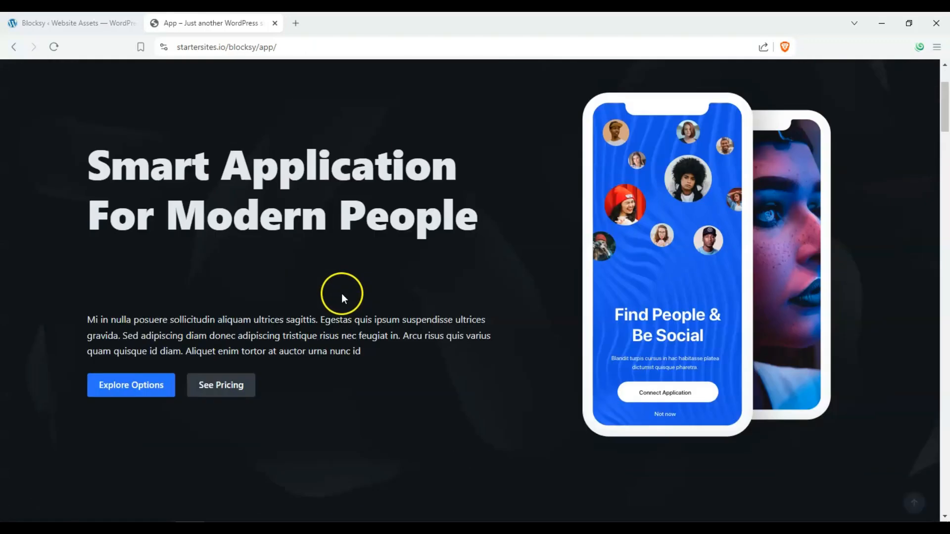
click(276, 24)
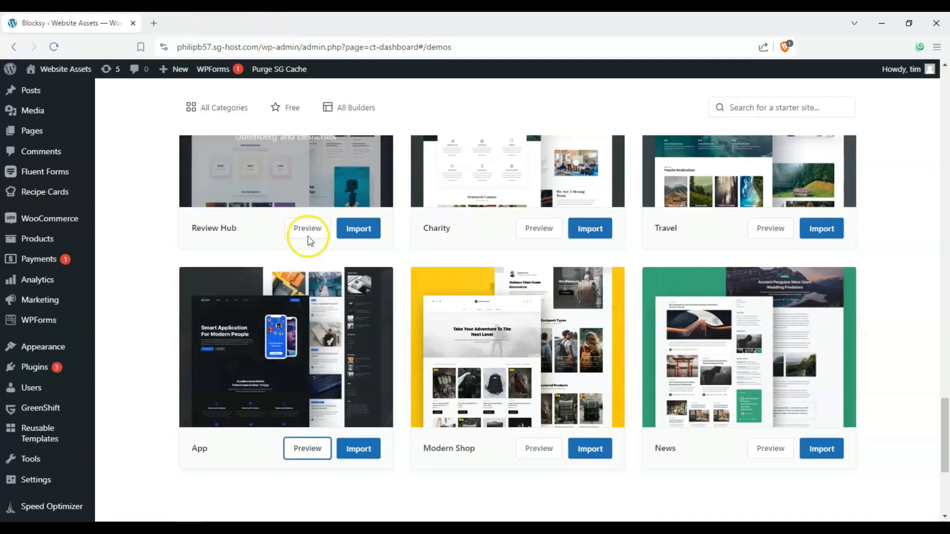
- Import the App starter site with Gutenberg and the Getwid plugin, including options, widgets and content as a clean install
click(355, 451)
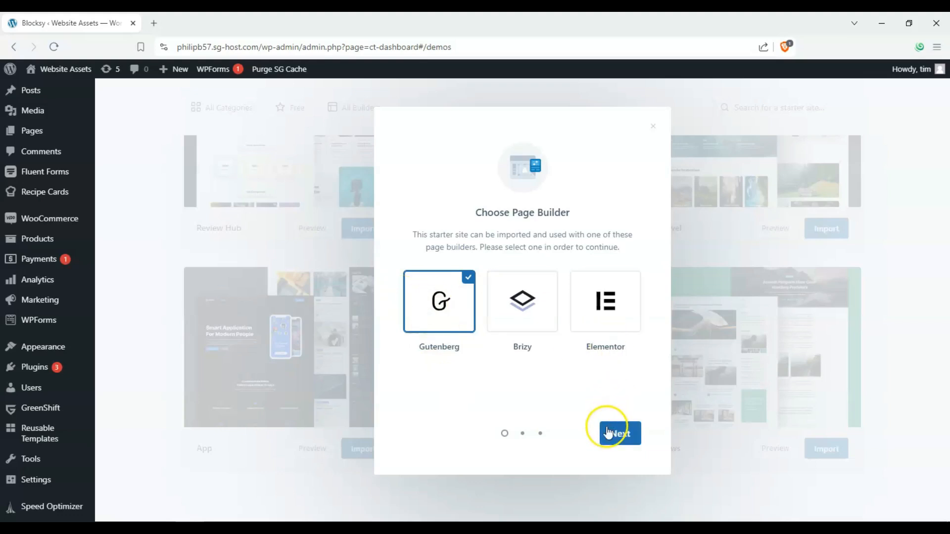
click(613, 432)
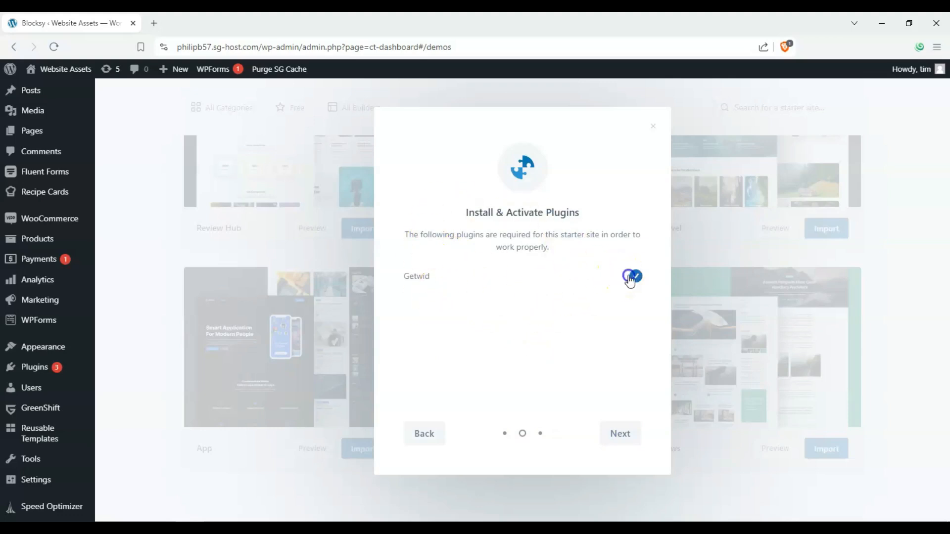
click(625, 444)
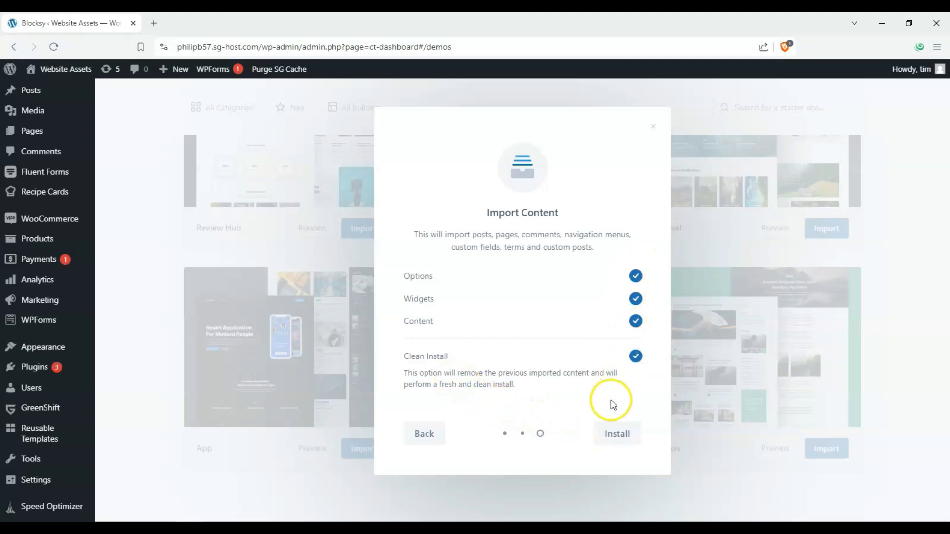
click(603, 439)
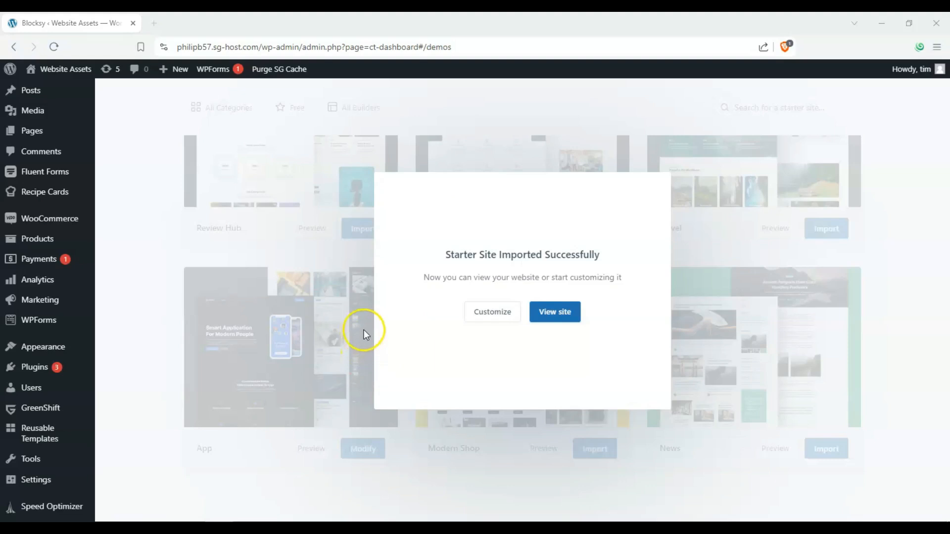
- Open the imported site in a new tab and look through its home page
right_click(556, 313)
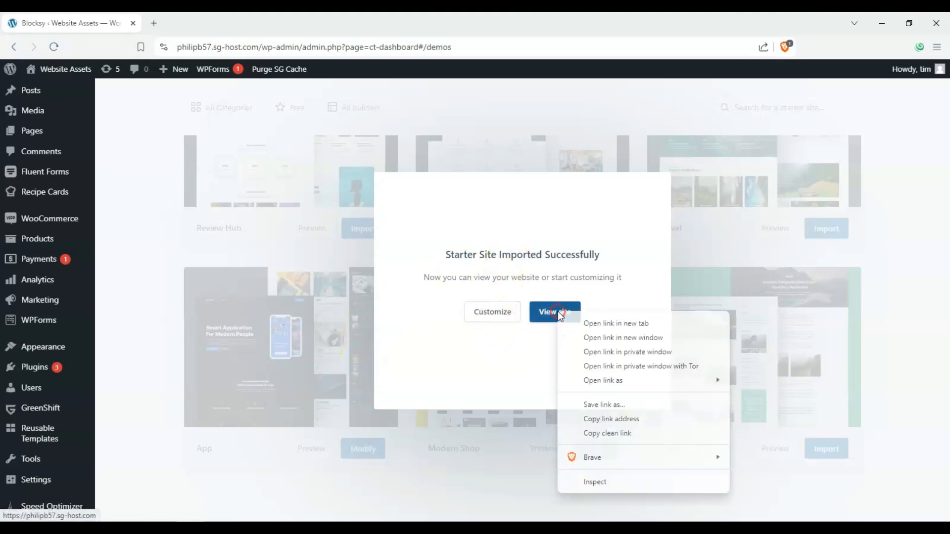
click(583, 323)
click(213, 25)
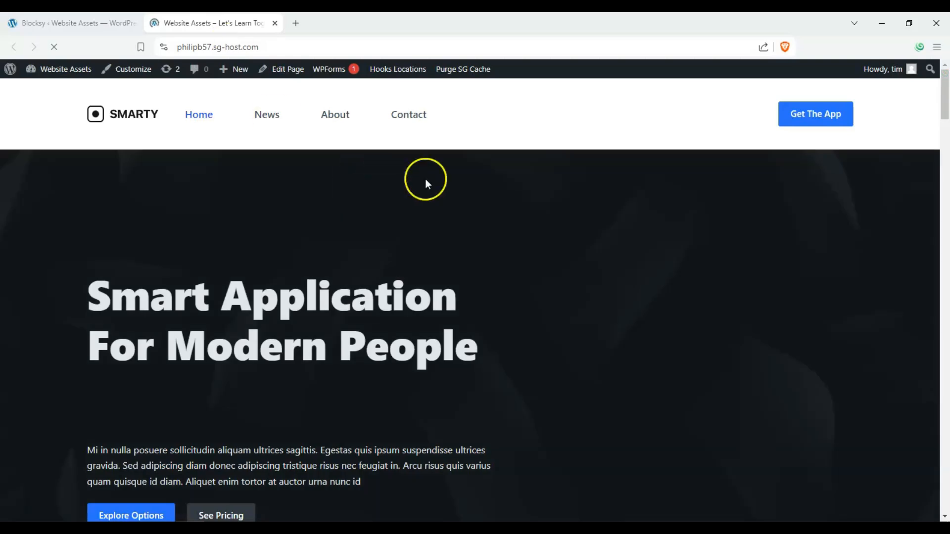
drag(944, 118, 940, 255)
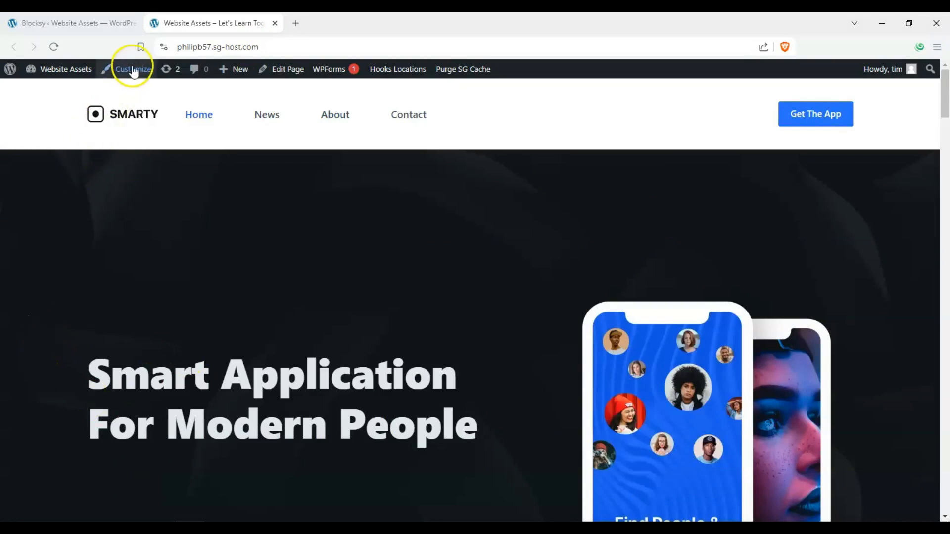
- Open the Customizer from the imported site's home page and return to the dashboard tab
click(87, 23)
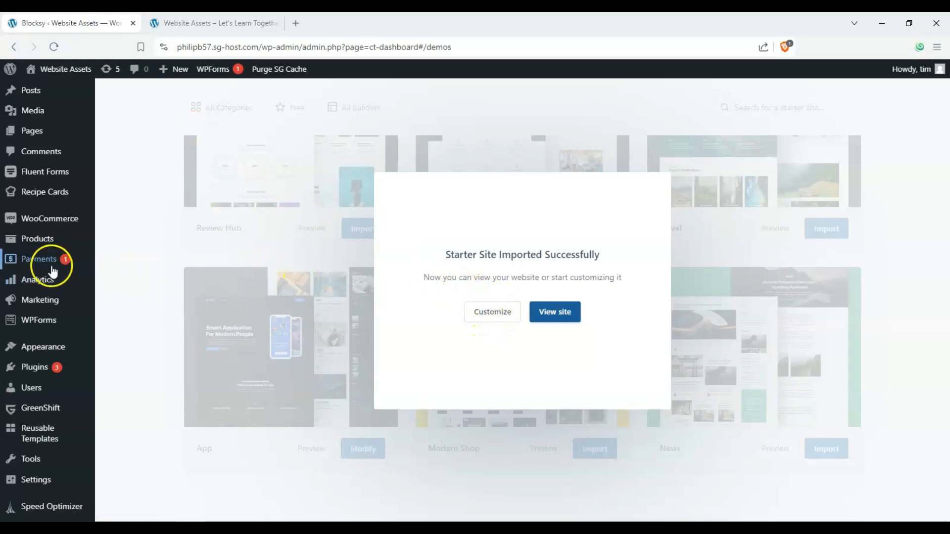
mouse_move(45, 352)
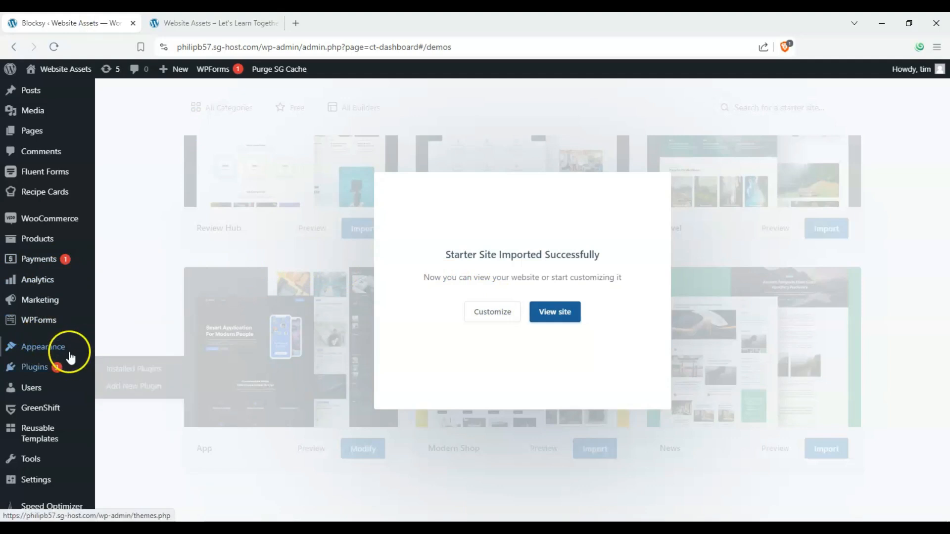
click(230, 29)
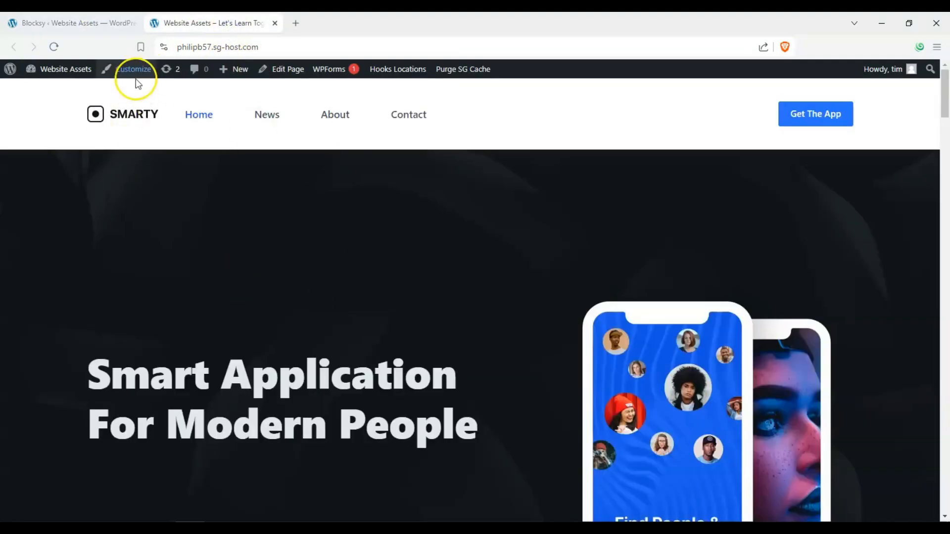
click(117, 23)
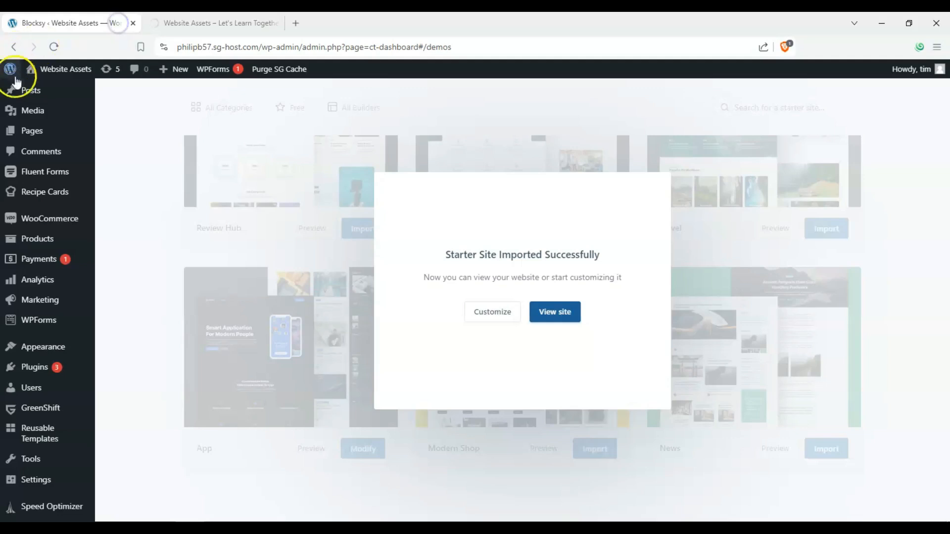
- Load the live site in the dashboard's tab, place it after the Customizer tab, and return to the Customizer preview
click(42, 72)
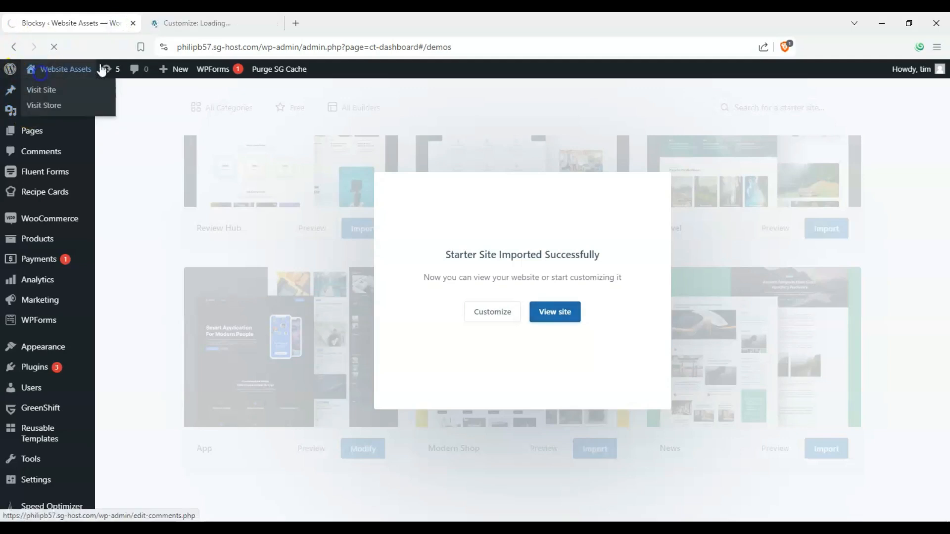
drag(63, 24, 191, 23)
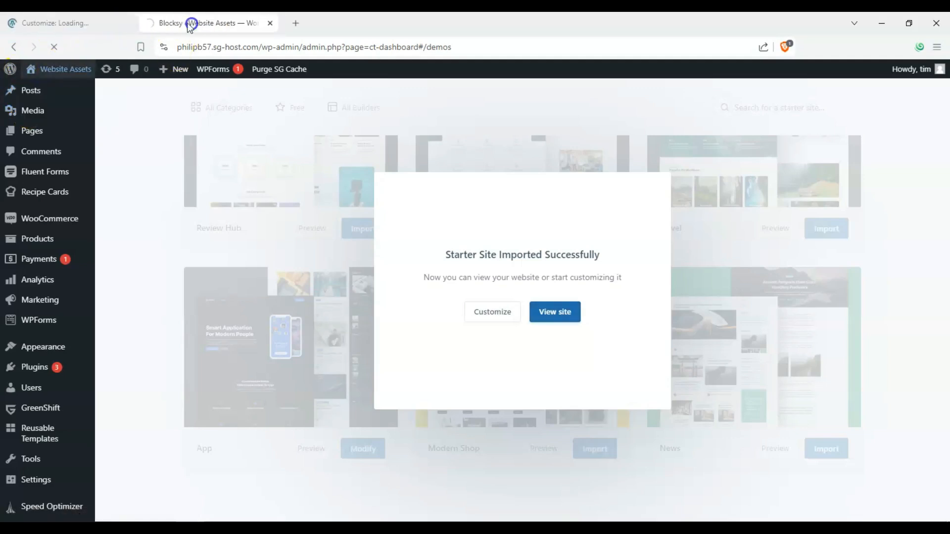
click(70, 21)
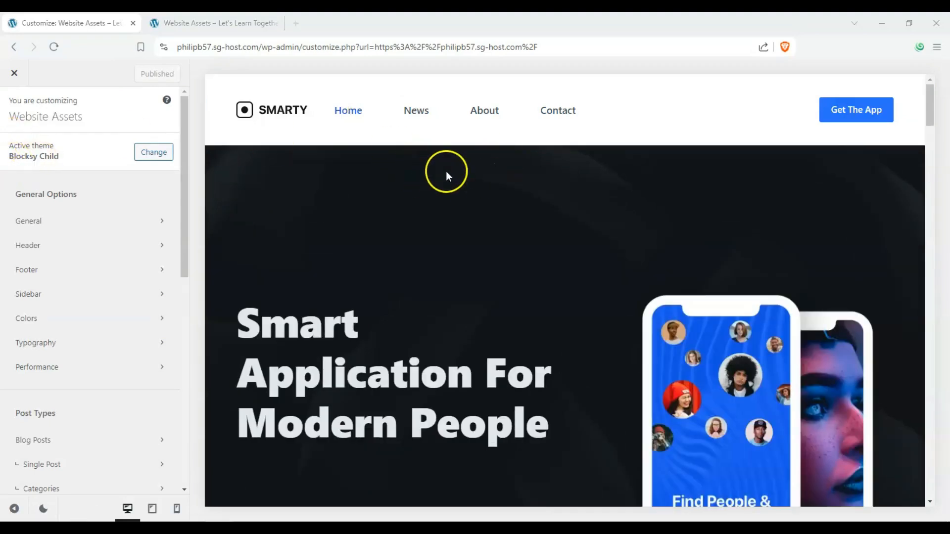
scroll(418, 158, down, 3)
scroll(407, 159, up, 3)
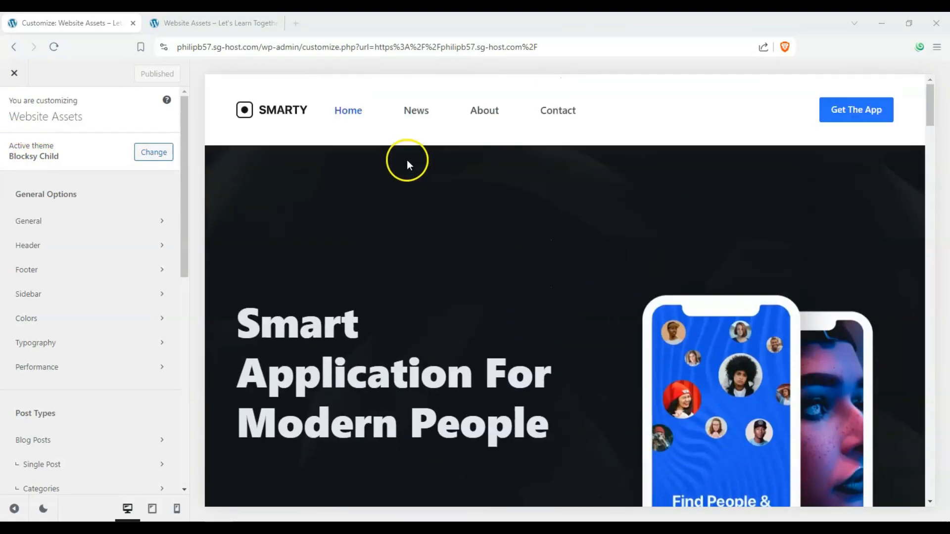
- Open the Colors settings, browse the color palette presets and apply Palette #5 to the site
click(98, 318)
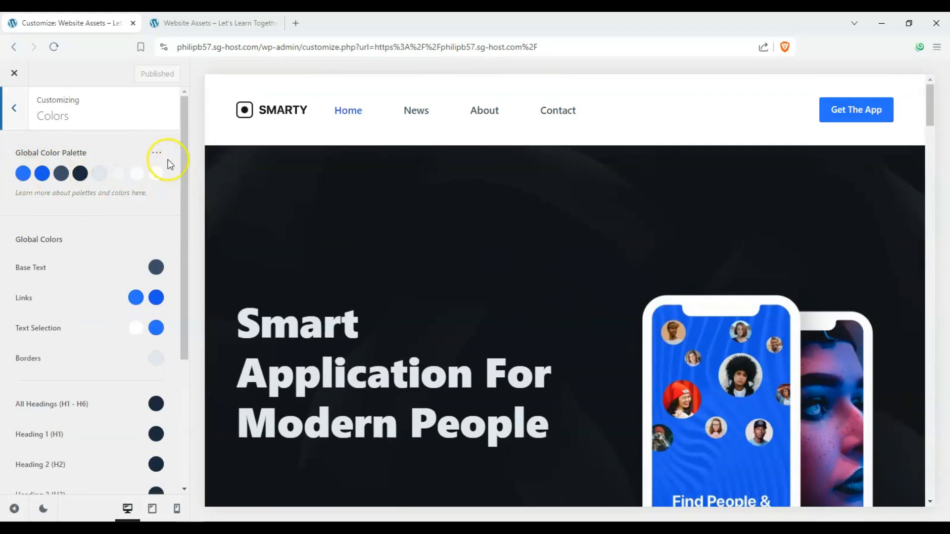
click(157, 148)
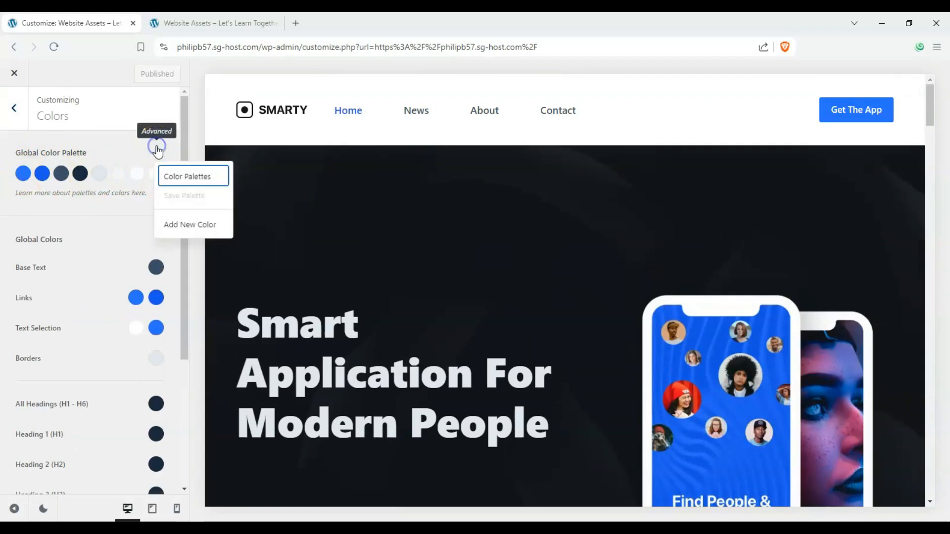
click(172, 177)
scroll(553, 217, down, 3)
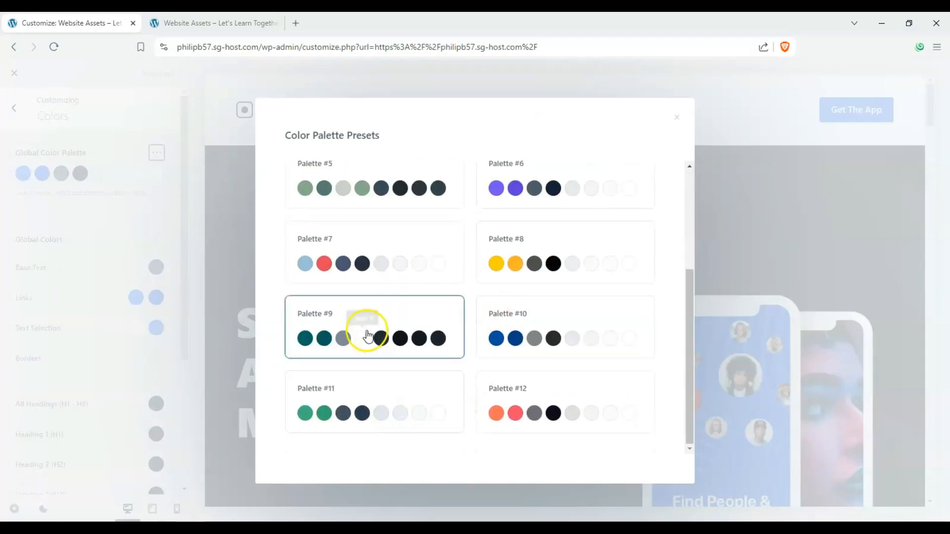
scroll(367, 333, up, 3)
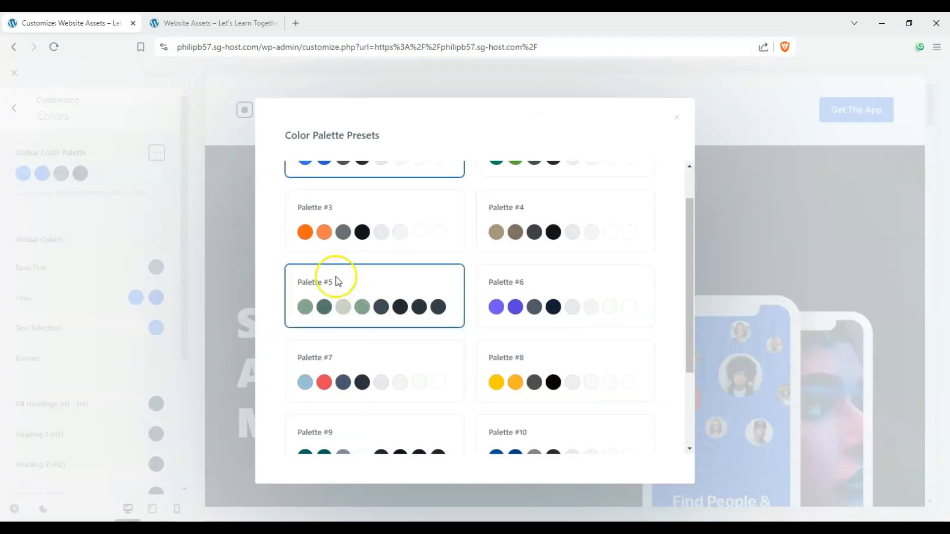
click(395, 312)
scroll(346, 252, down, 10)
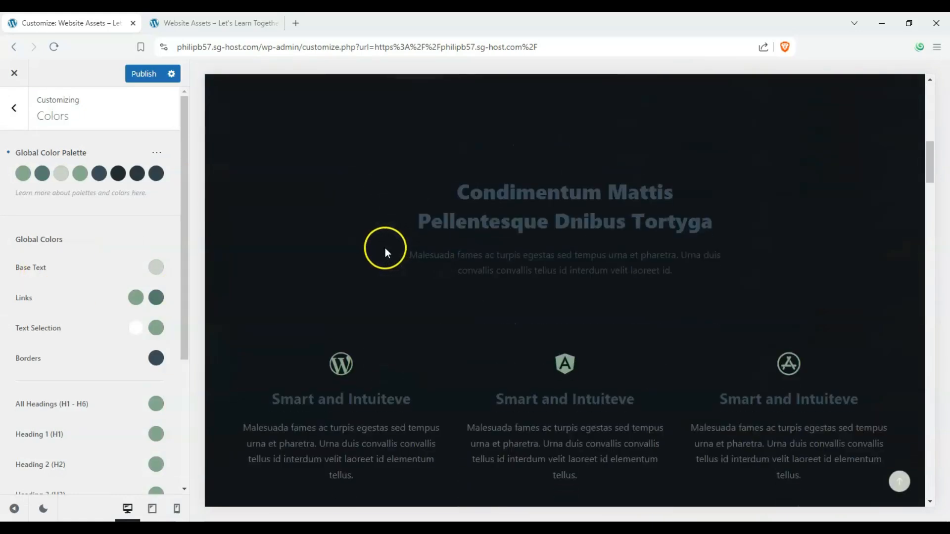
scroll(384, 248, up, 6)
- Replace the global color palette with the Palette #2 preset
click(163, 157)
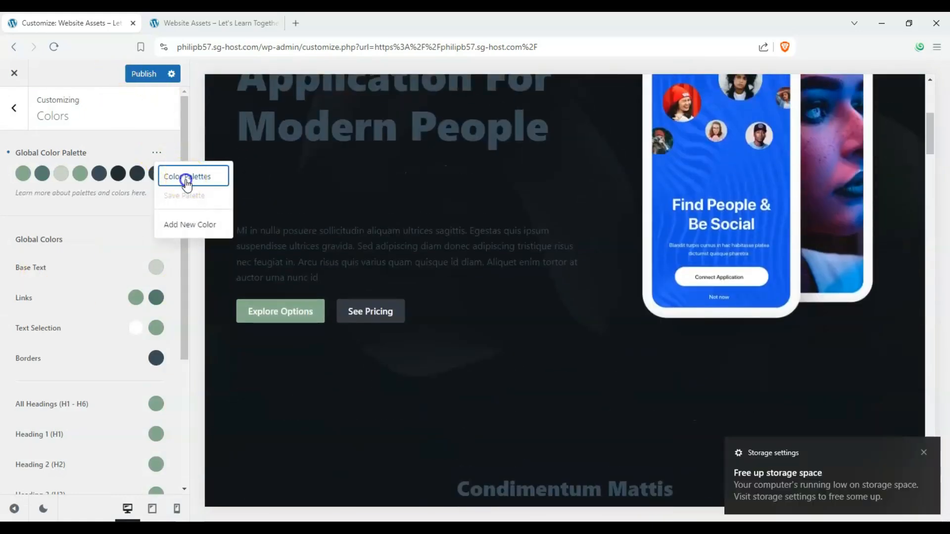
click(196, 174)
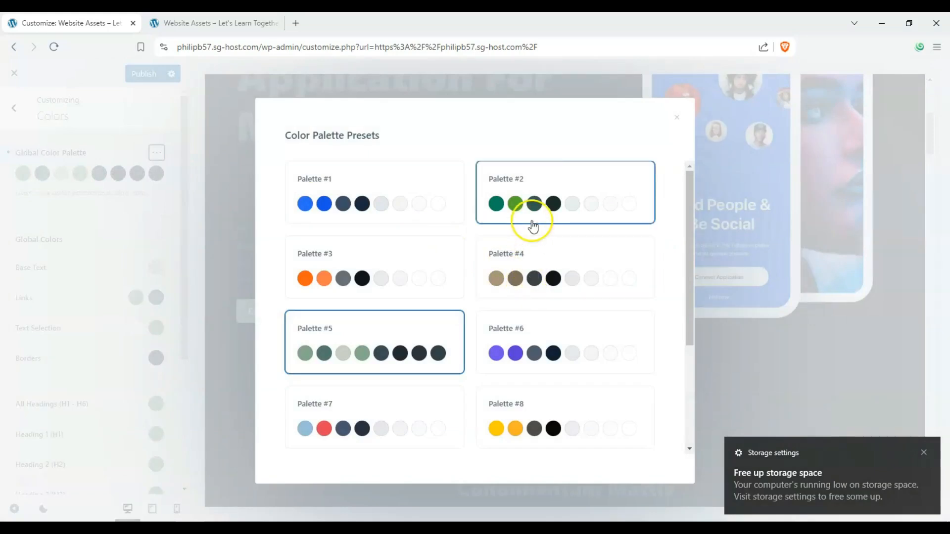
click(530, 216)
scroll(371, 259, up, 5)
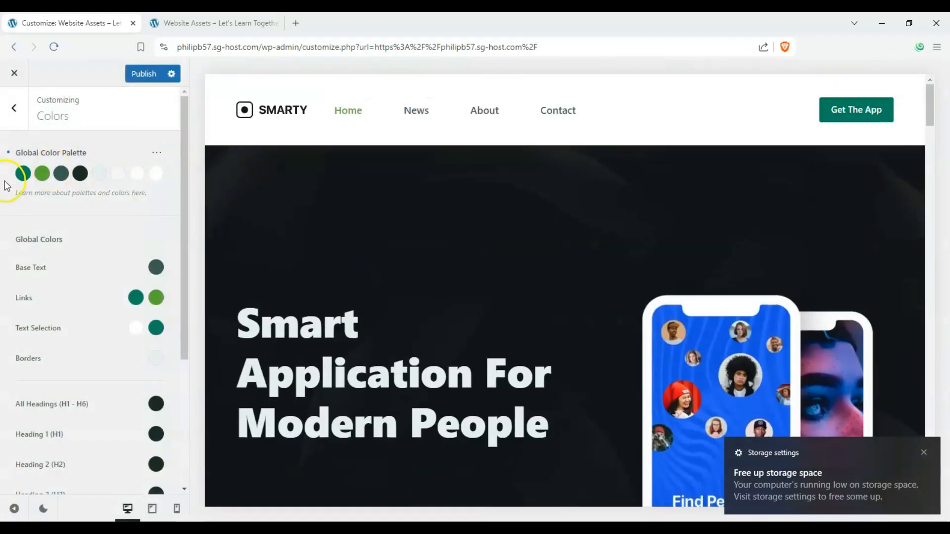
- Change the first color of the global palette to #27a787
click(23, 174)
click(75, 368)
mouse_move(140, 242)
mouse_down()
mouse_move(99, 233)
mouse_move(136, 231)
mouse_up()
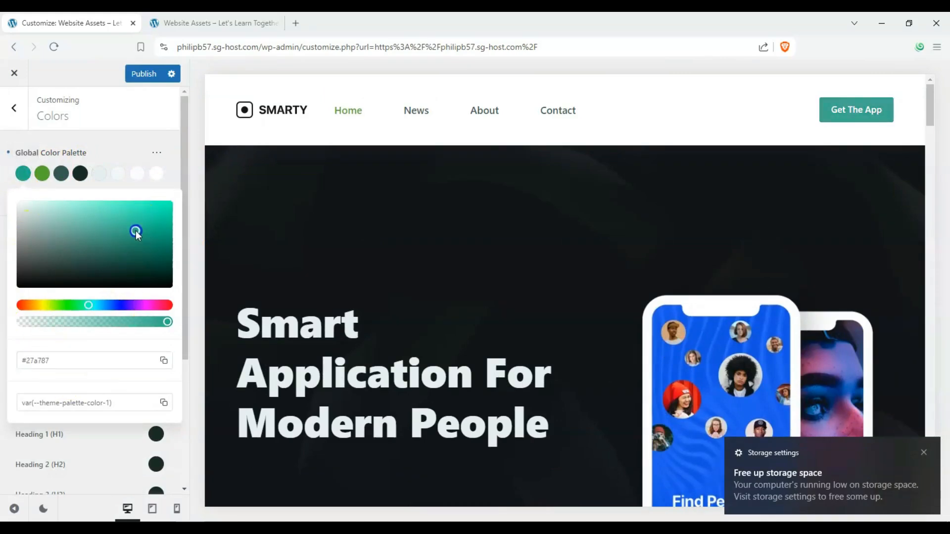
click(72, 363)
drag(72, 364, 24, 361)
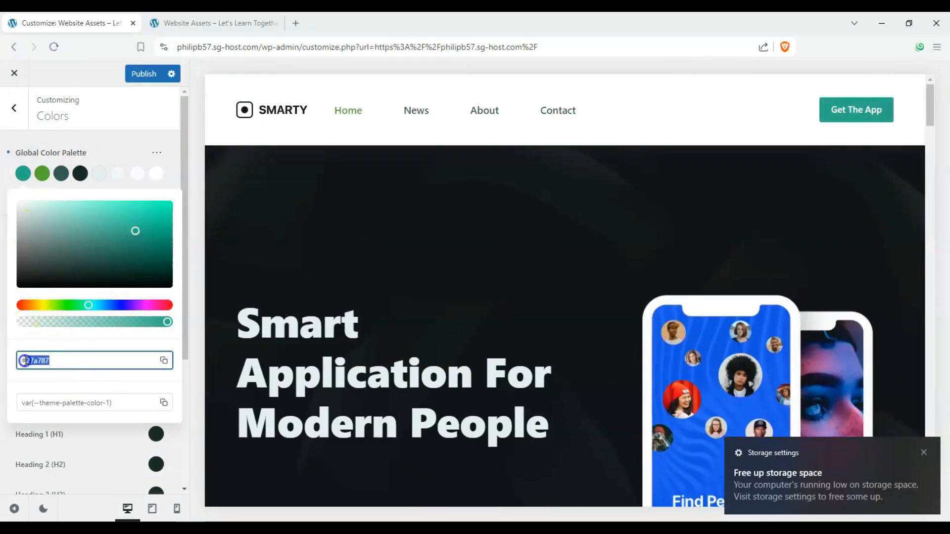
- Reset the global color palette to its default and dismiss the storage notification
click(6, 175)
click(9, 152)
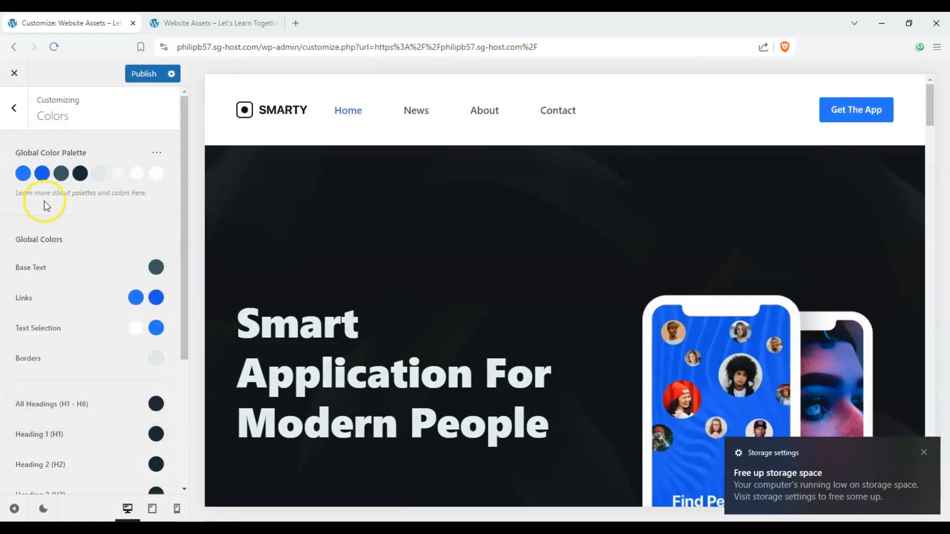
click(930, 455)
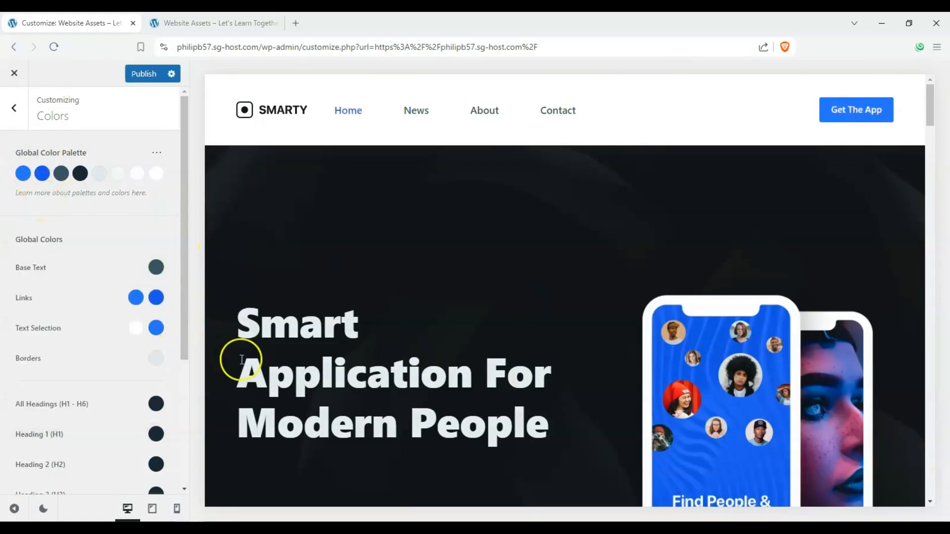
- Apply the Palette #2 preset to the global palette and highlight feature text in the preview to check the selection color
click(161, 154)
click(193, 173)
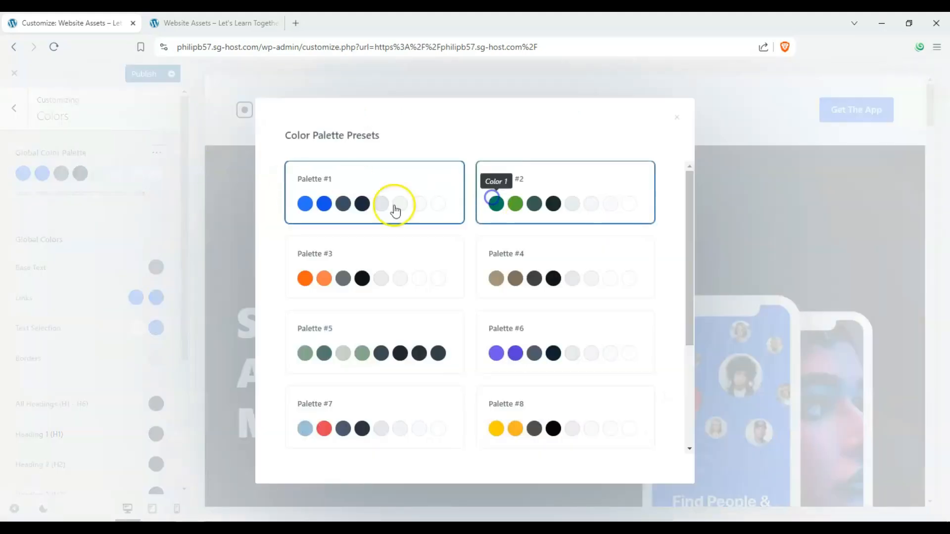
click(475, 203)
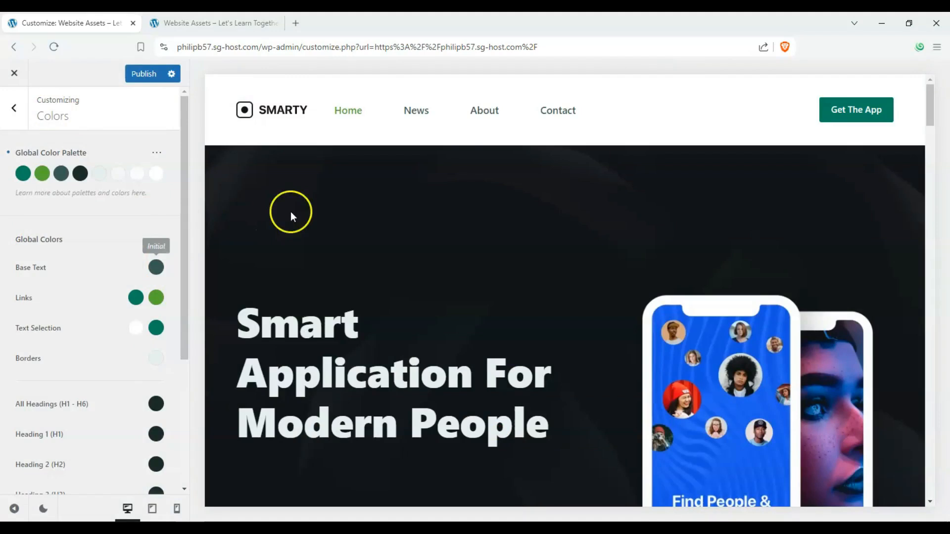
scroll(489, 174, down, 15)
scroll(299, 233, down, 3)
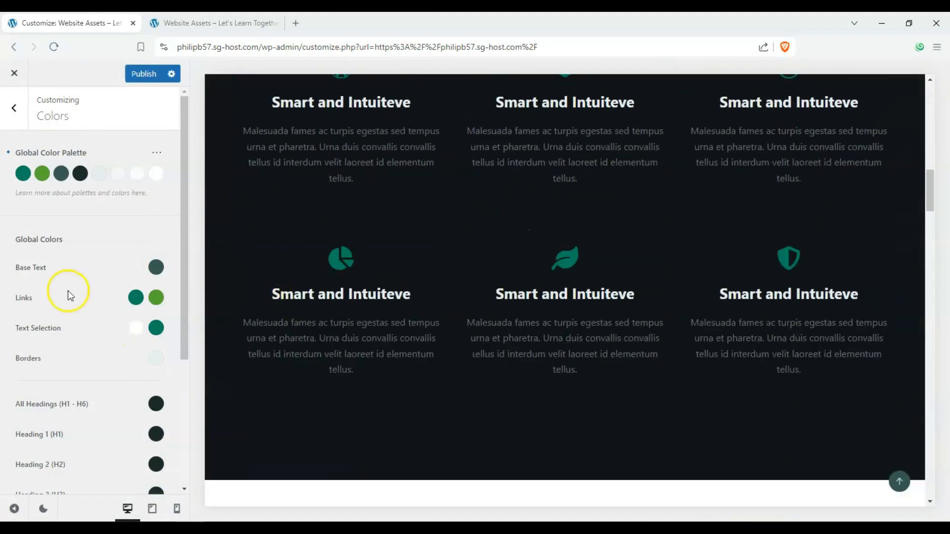
scroll(124, 277, down, 2)
scroll(150, 314, down, 2)
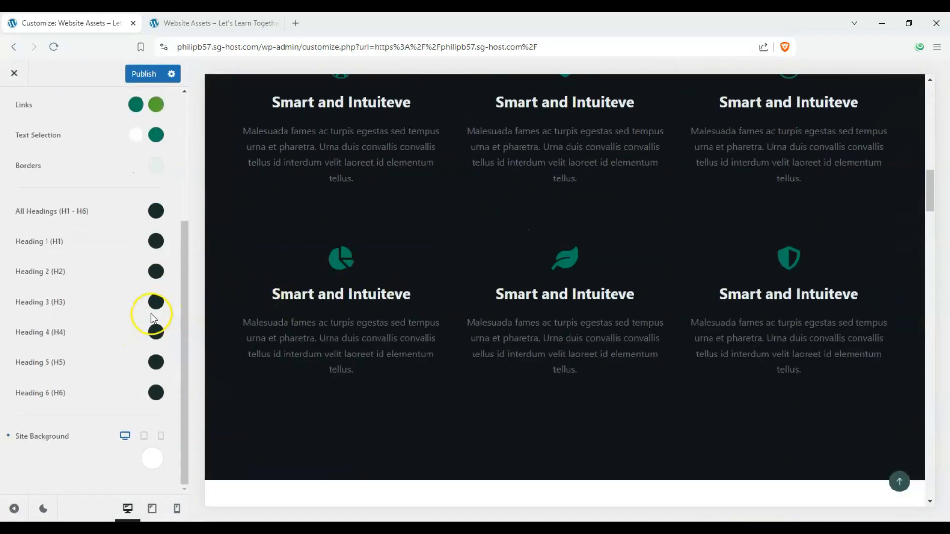
drag(362, 332, 329, 323)
scroll(50, 258, up, 3)
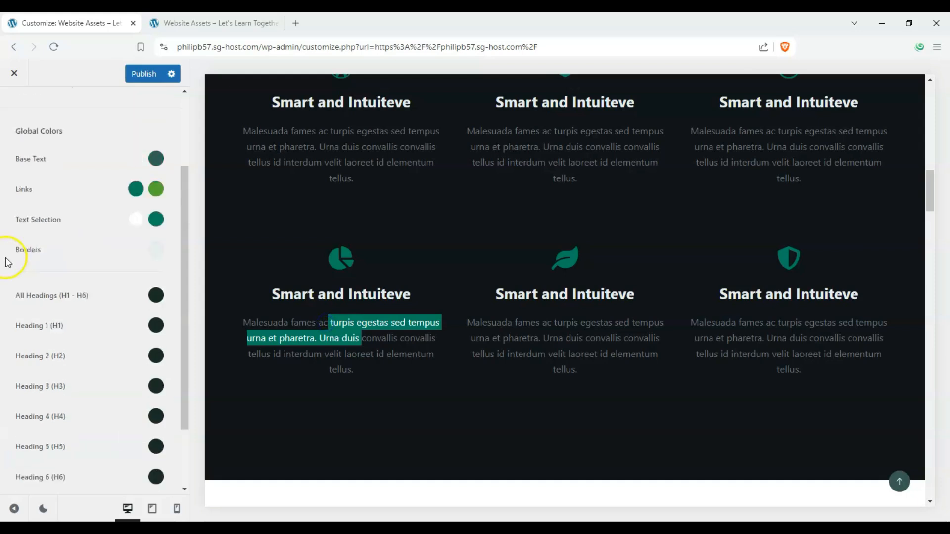
- Set the global Base Text color to black and check it in the home page preview
click(156, 194)
mouse_move(80, 275)
mouse_down()
mouse_move(119, 257)
mouse_move(38, 291)
mouse_move(19, 312)
mouse_up()
click(119, 166)
scroll(346, 233, up, 2)
scroll(391, 233, down, 11)
scroll(340, 224, up, 1)
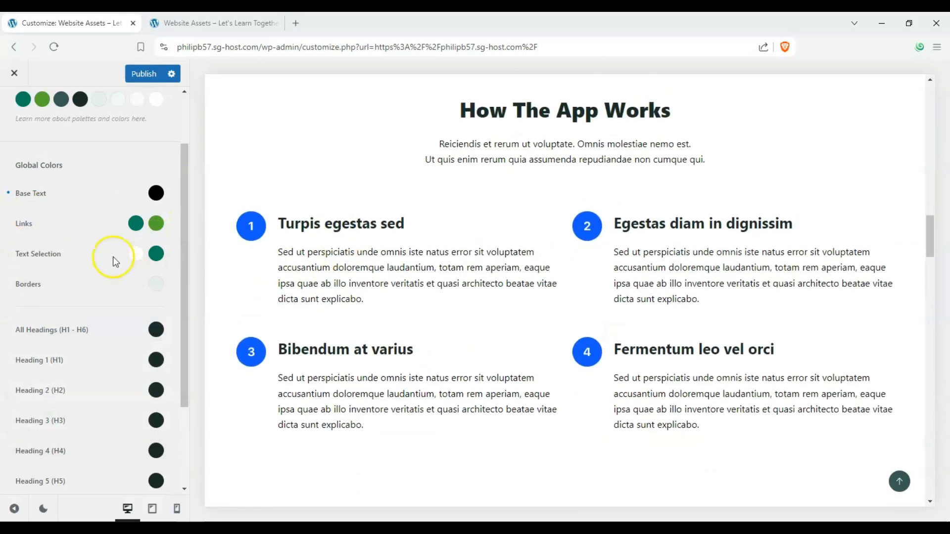
- Set the global Base Text color to Color 4 of the palette
click(155, 194)
click(84, 421)
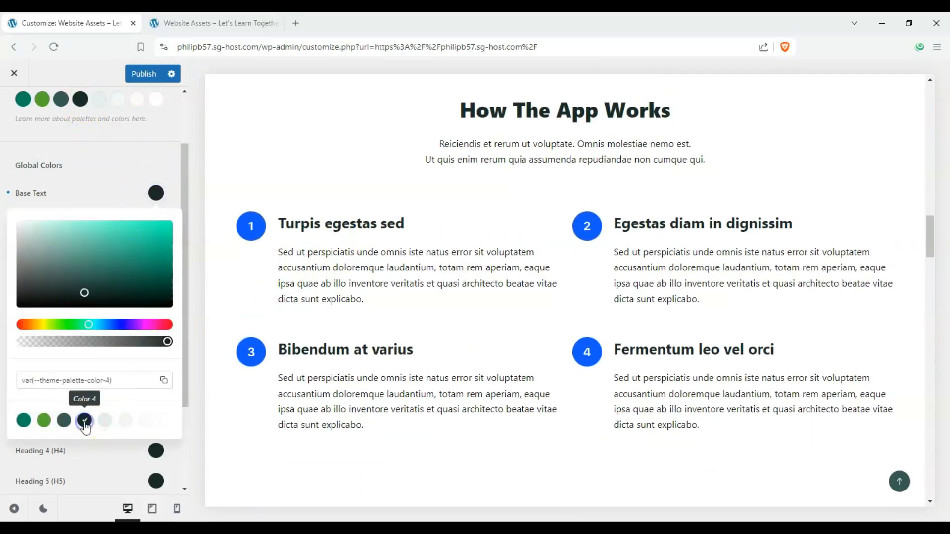
click(6, 229)
- Set the All Headings (H1 - H6) color to #ff9e9e and check the headings in the preview
scroll(44, 226, down, 2)
click(158, 229)
drag(111, 315, 76, 233)
scroll(76, 233, up, 3)
scroll(432, 242, up, 10)
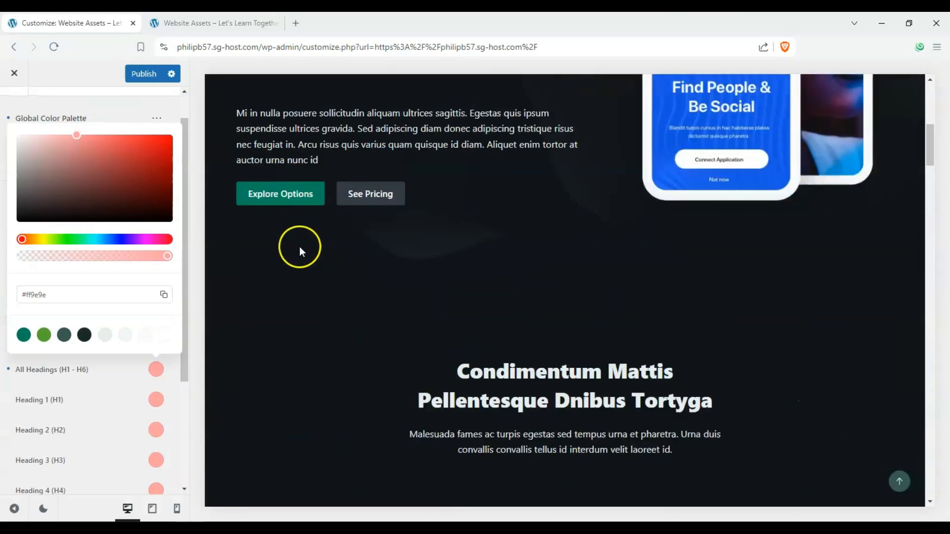
scroll(309, 248, up, 5)
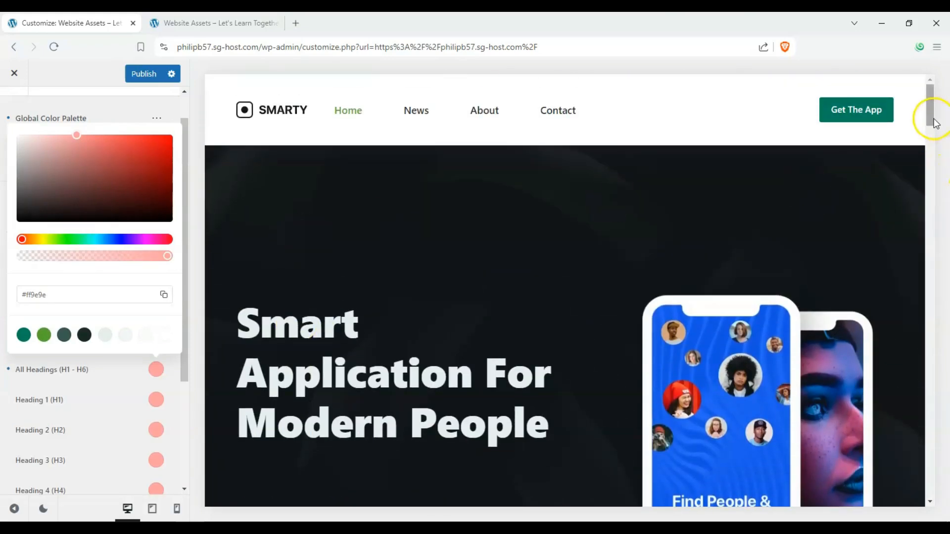
scroll(929, 133, down, 5)
drag(946, 142, 912, 243)
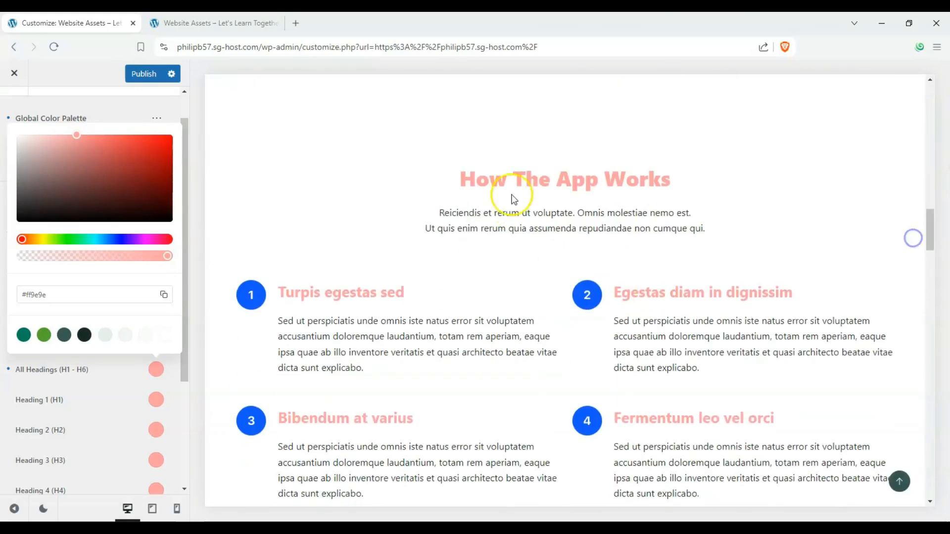
- Set the All Headings (H1 - H6) color to dark blue #00224b
click(107, 239)
click(171, 163)
drag(171, 164, 170, 197)
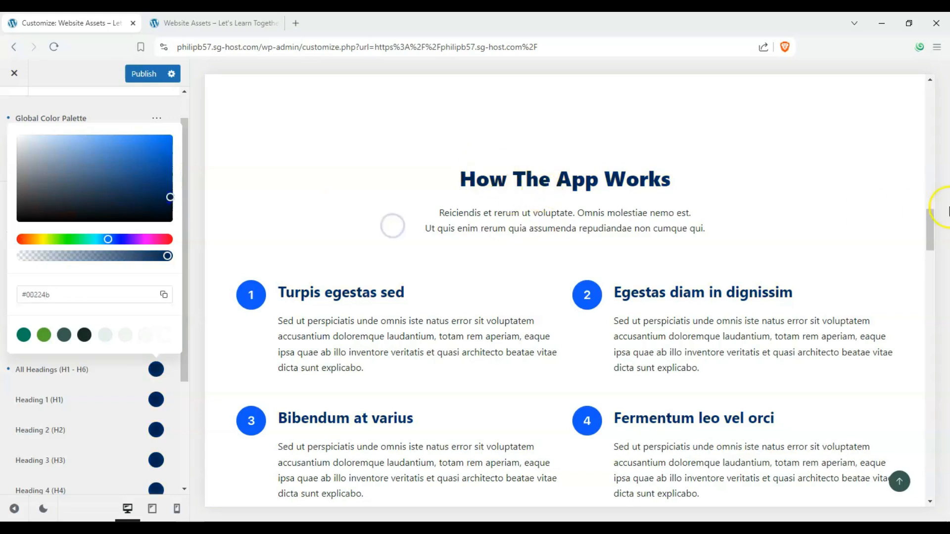
drag(930, 239, 932, 195)
scroll(495, 198, up, 10)
scroll(539, 267, up, 3)
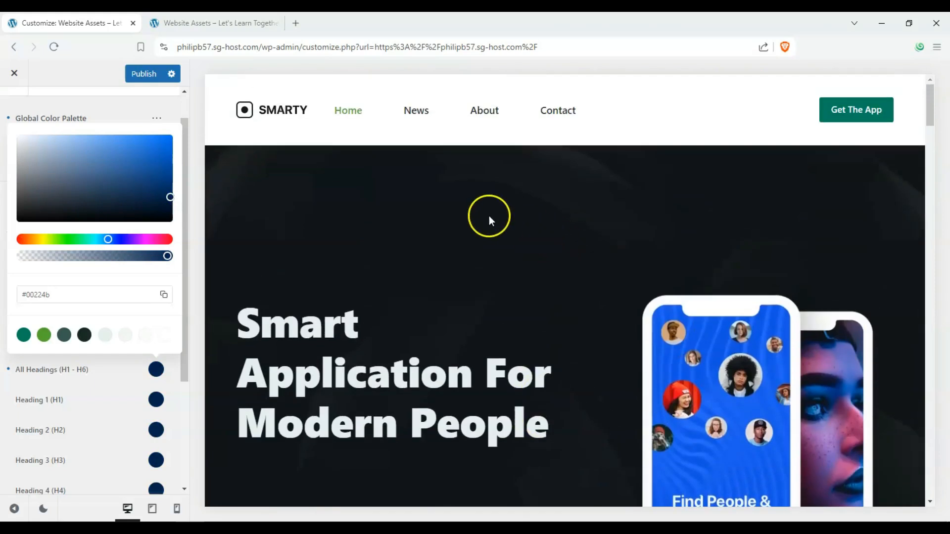
click(23, 122)
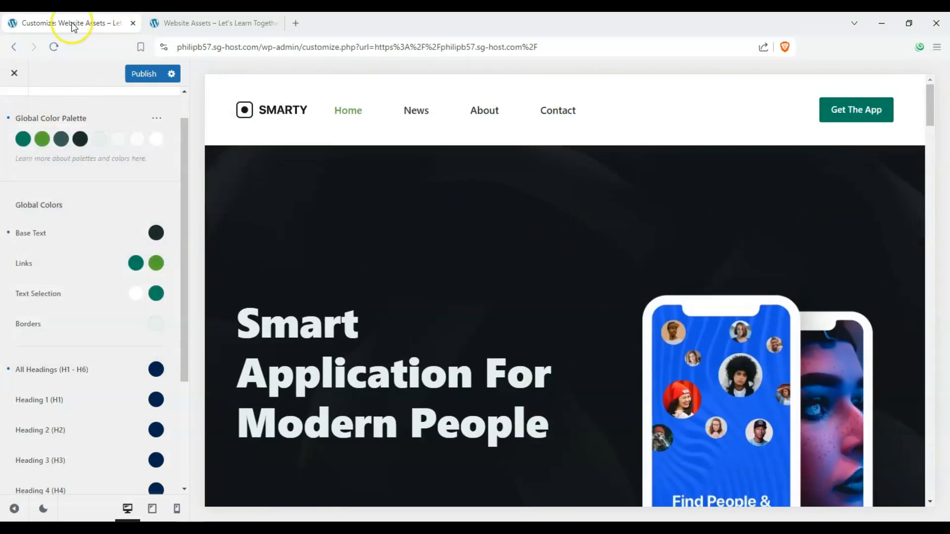
- Switch briefly to the live site tab and back, and review the colors across the home page preview's sections
click(170, 23)
click(91, 18)
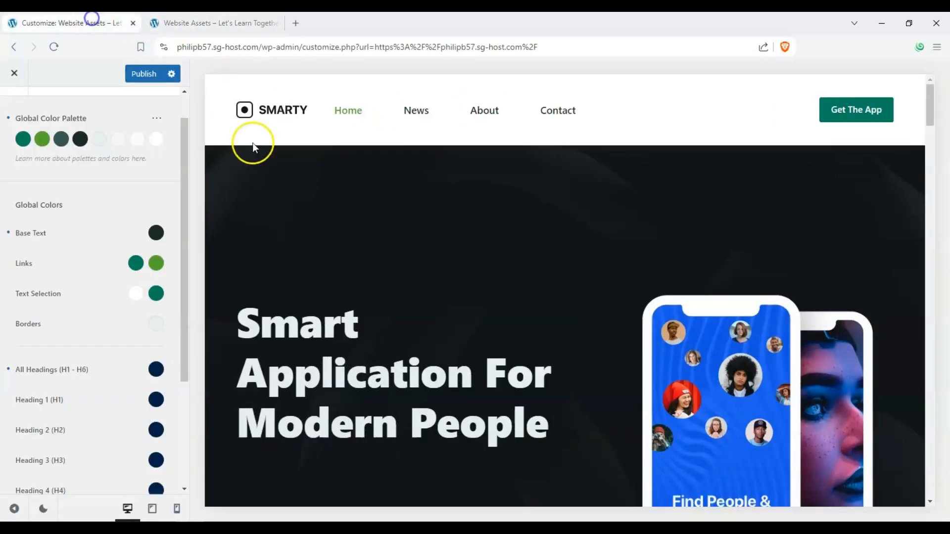
scroll(506, 202, down, 8)
scroll(506, 203, down, 10)
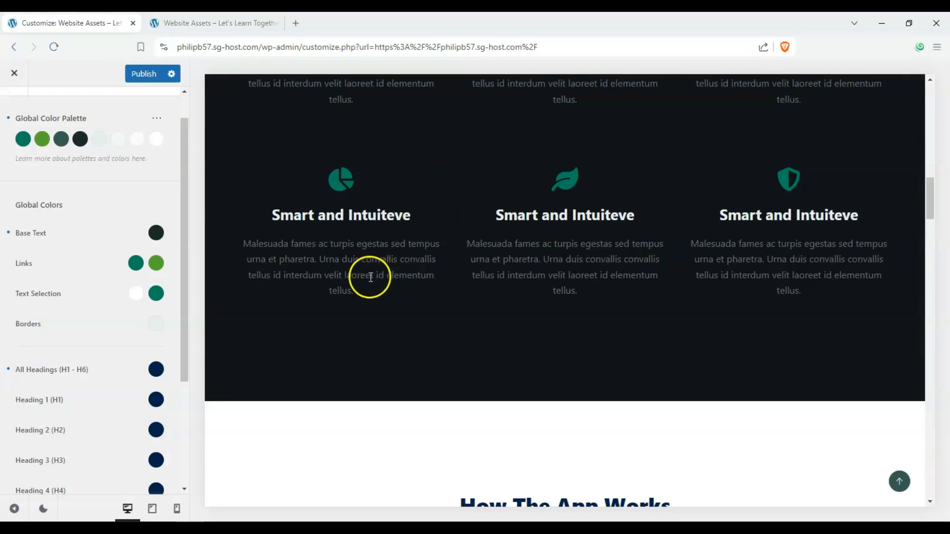
scroll(327, 272, down, 3)
scroll(376, 257, up, 6)
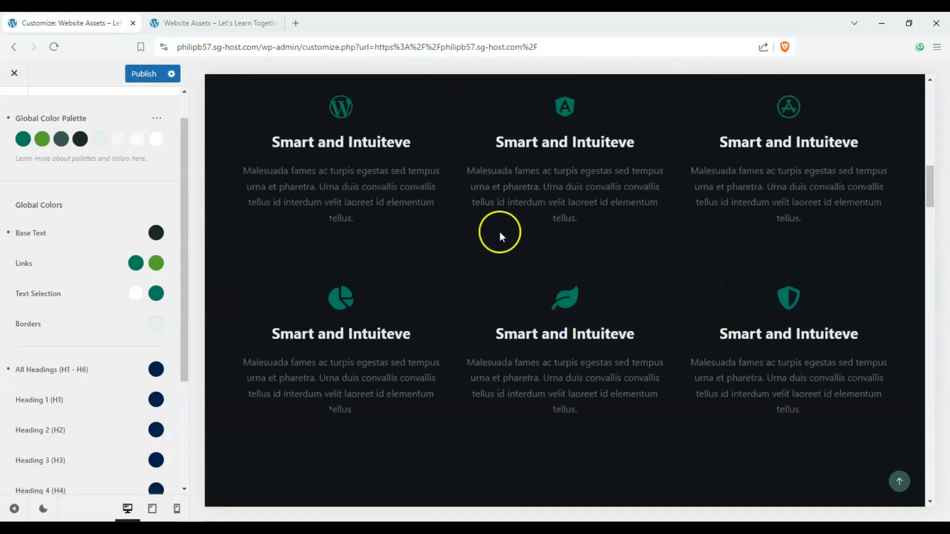
scroll(350, 257, down, 10)
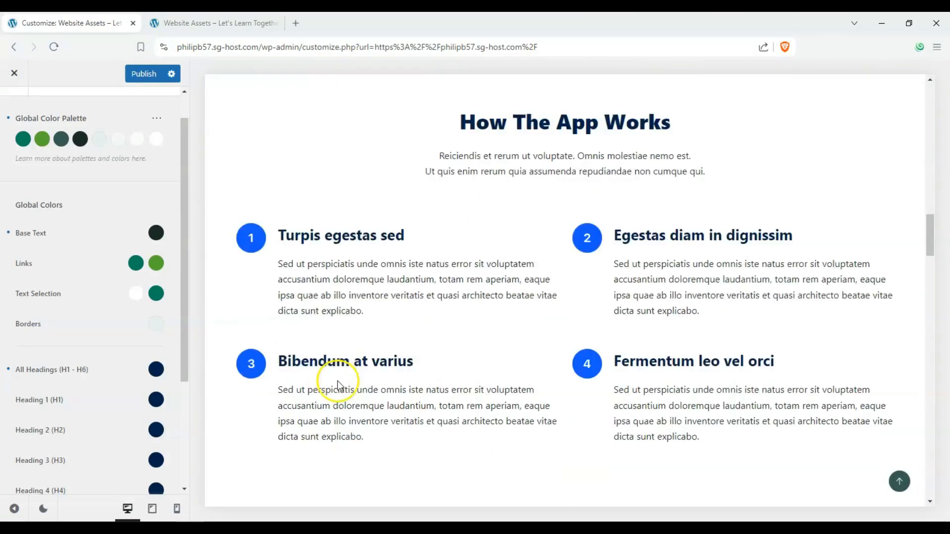
scroll(60, 325, up, 2)
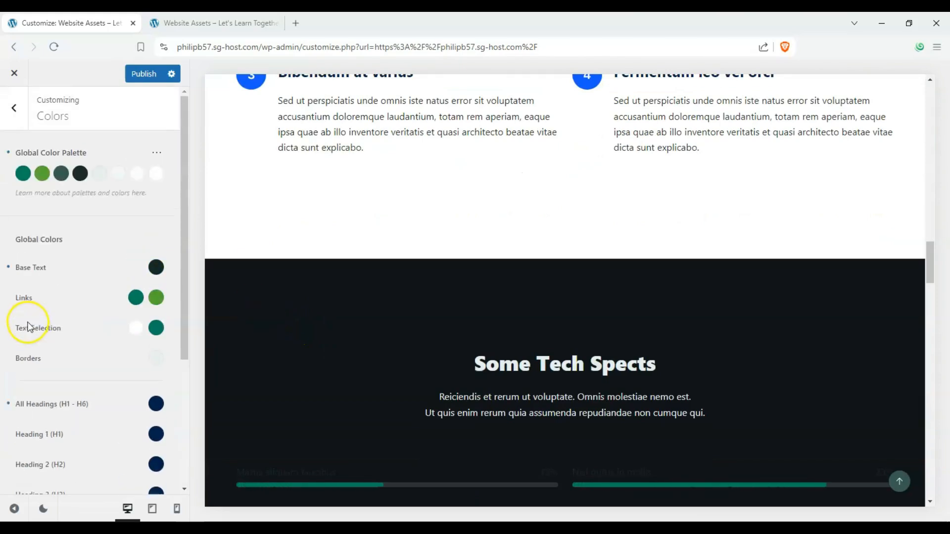
drag(931, 259, 938, 85)
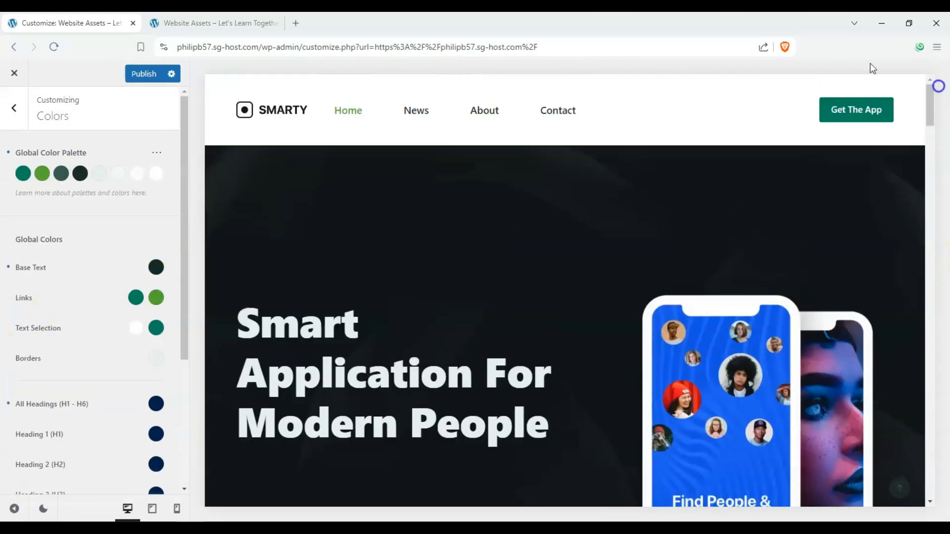
- Return to the main Customizer options and open the site's News page in the preview
click(30, 100)
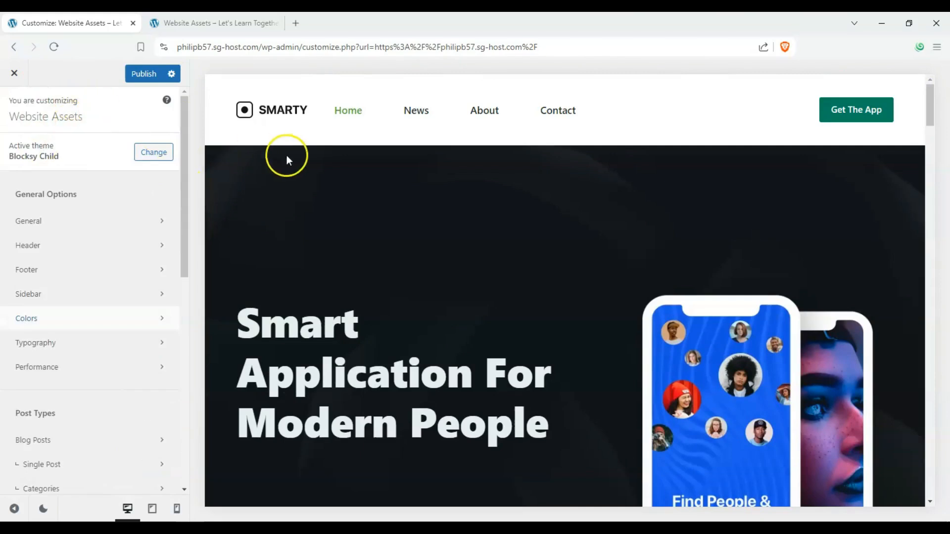
scroll(376, 178, down, 10)
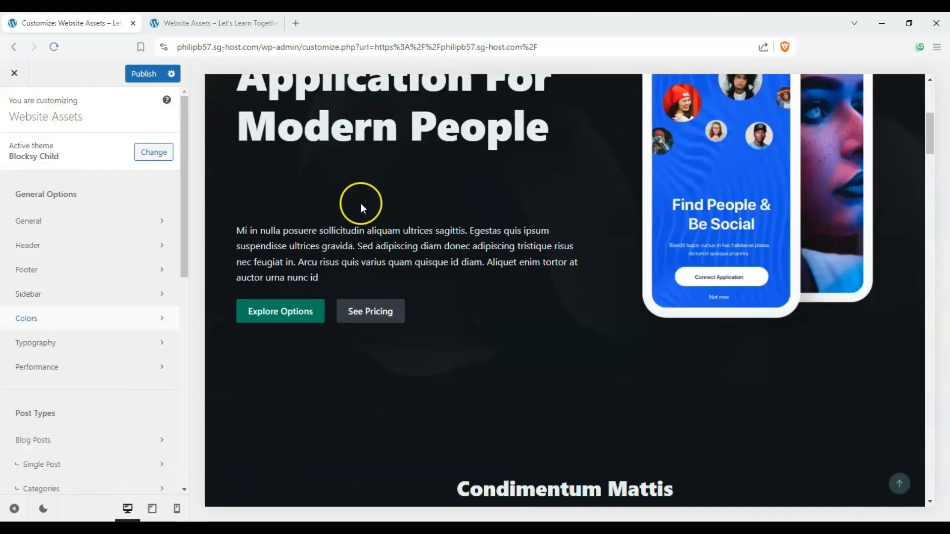
scroll(346, 222, up, 10)
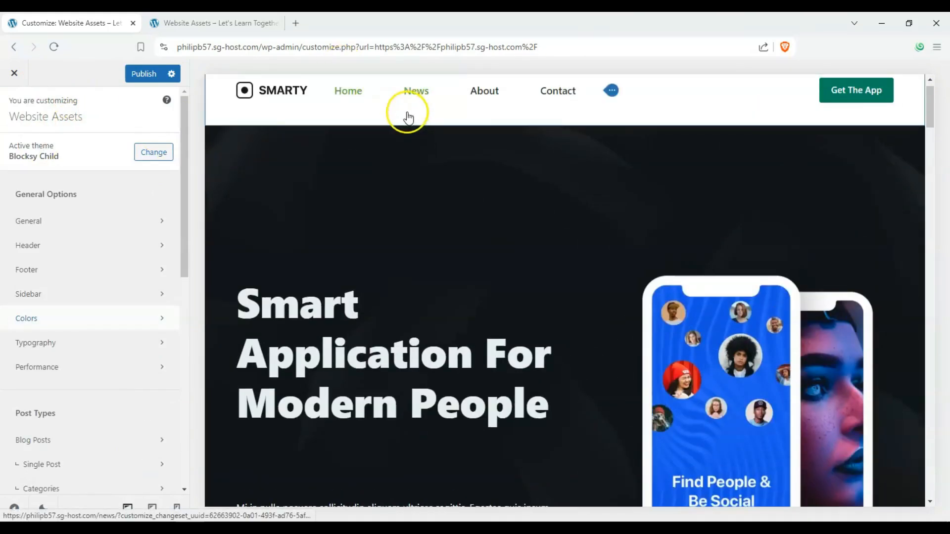
click(416, 139)
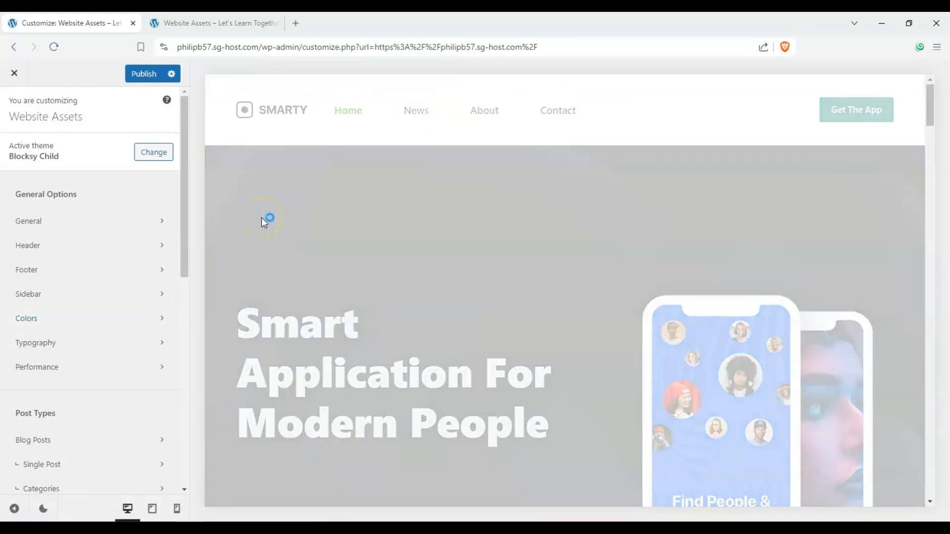
- Look over the post cards on the News page in the preview and return to the Home page
scroll(508, 303, down, 1)
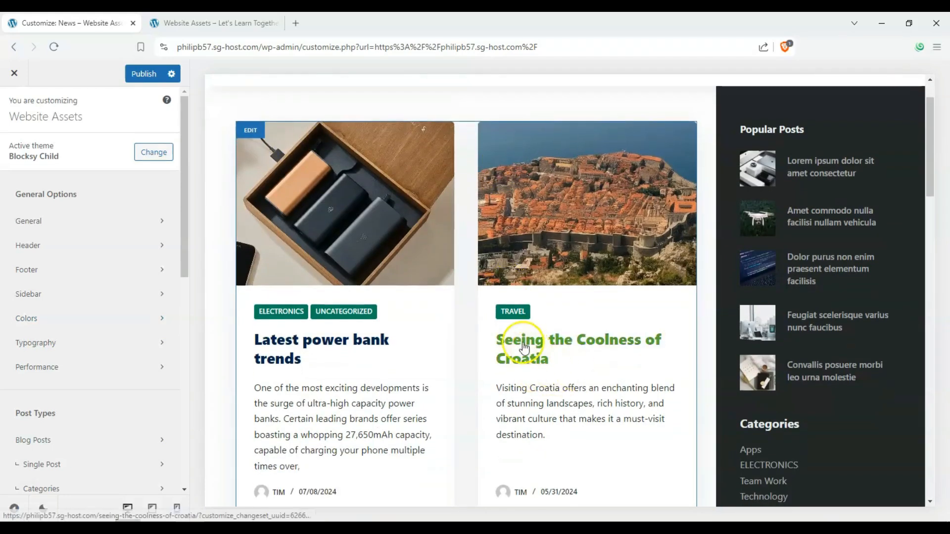
scroll(527, 376, up, 1)
click(338, 117)
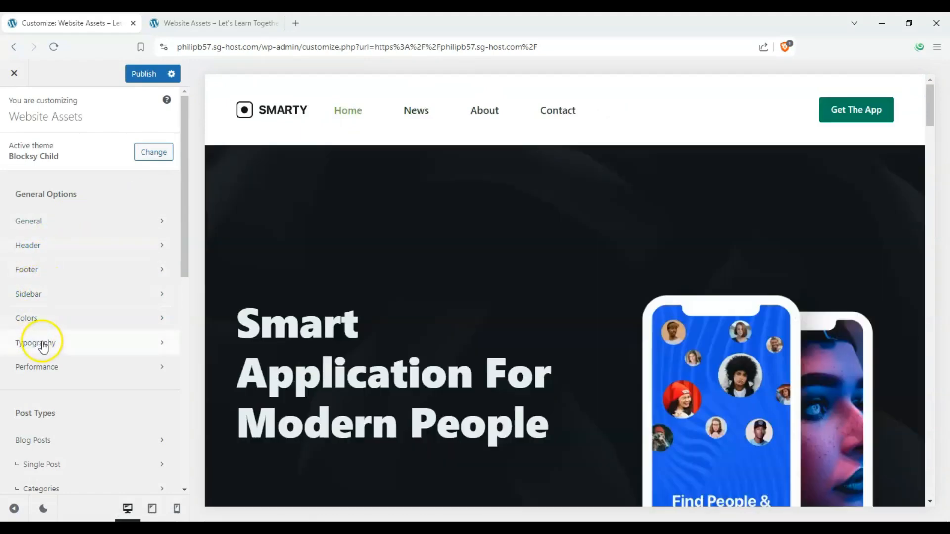
- Set the Base Font family to Trebuchet in the typography options and check it down the home page preview
click(43, 347)
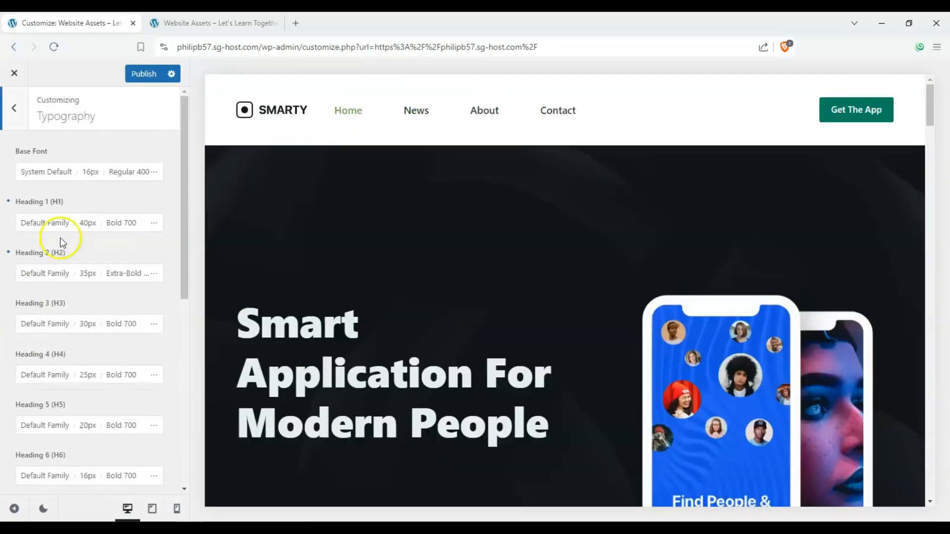
click(51, 173)
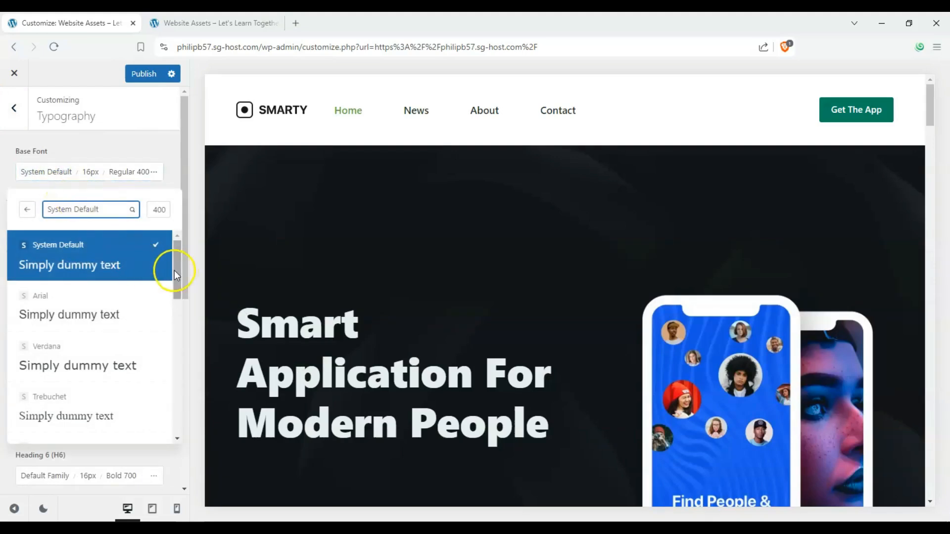
scroll(95, 297, down, 3)
click(86, 307)
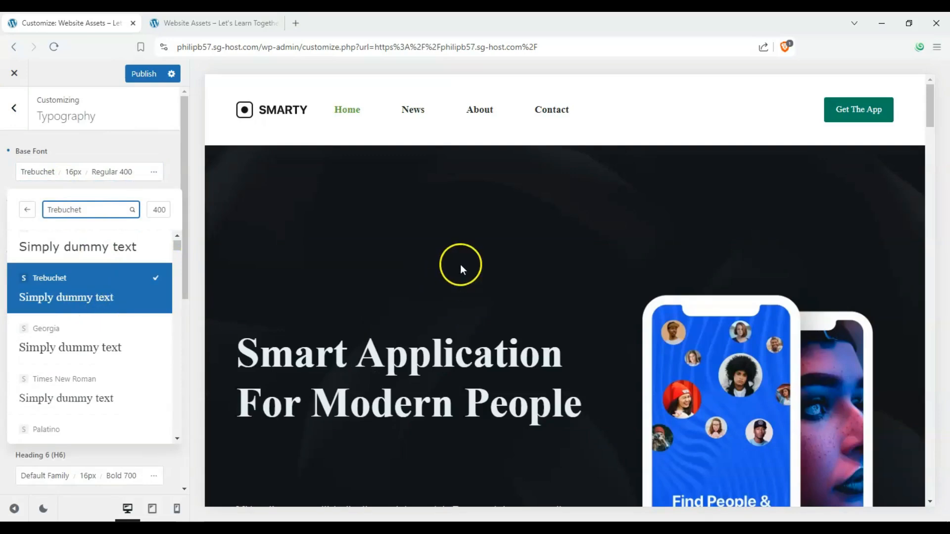
scroll(366, 263, down, 12)
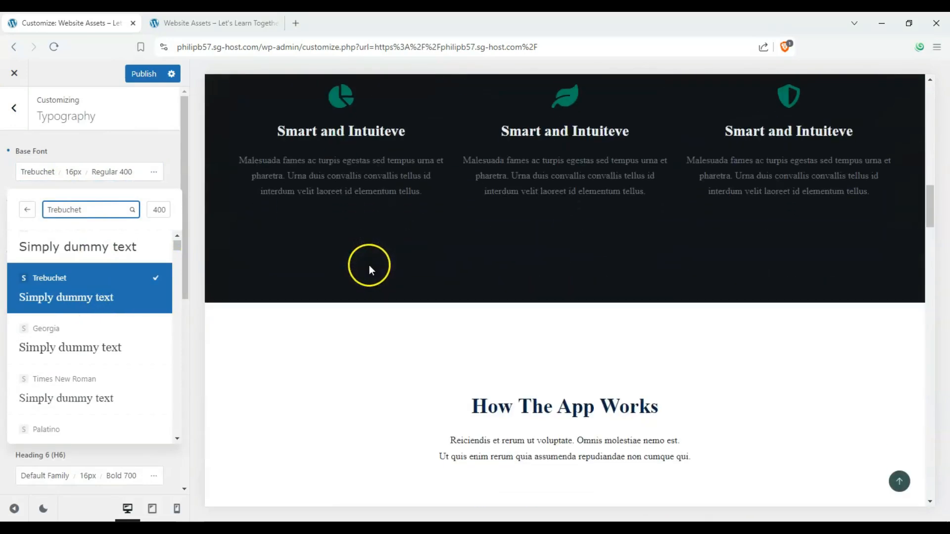
scroll(369, 265, down, 5)
click(99, 146)
- Review the base, heading and button typography settings and compare their fonts across the home page preview's sections
scroll(376, 274, up, 2)
scroll(376, 274, up, 3)
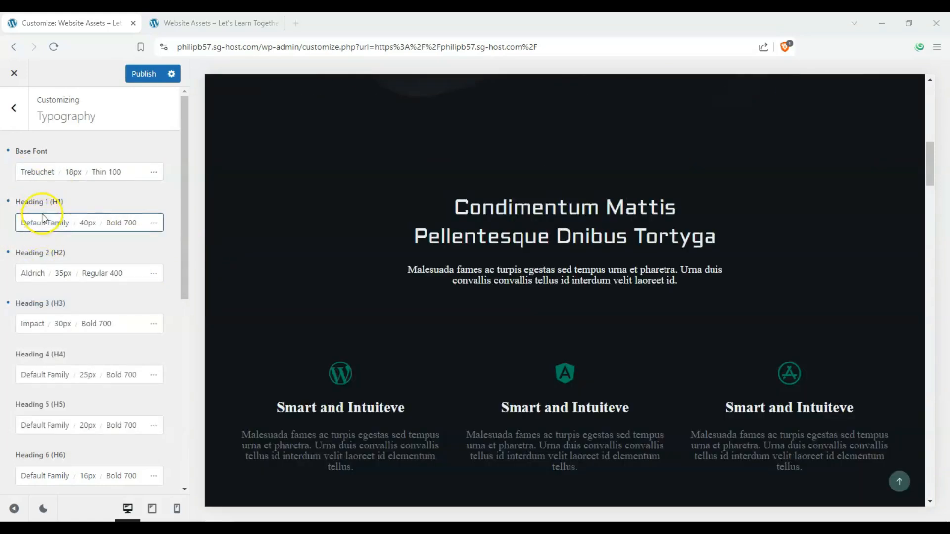
scroll(55, 277, down, 3)
scroll(50, 312, up, 2)
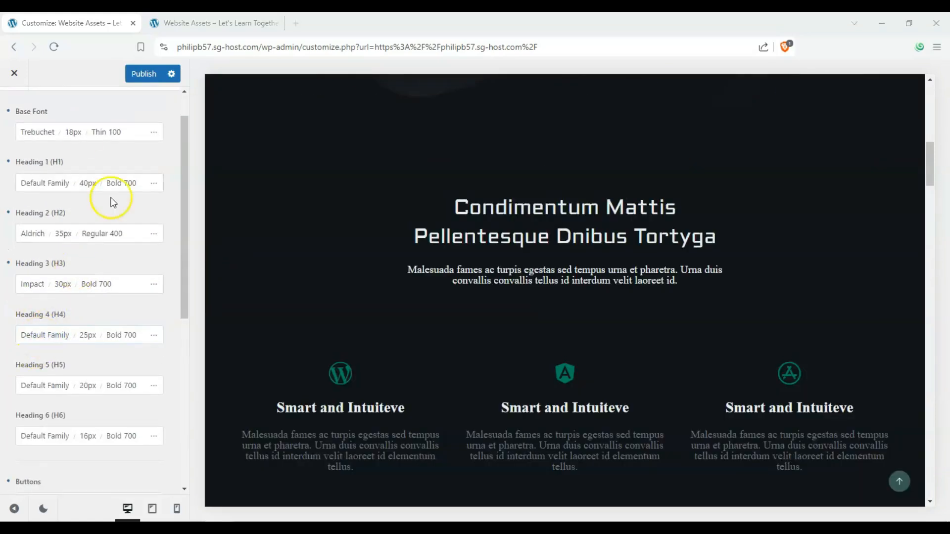
scroll(371, 307, down, 1)
scroll(303, 271, up, 5)
scroll(329, 279, up, 2)
scroll(398, 233, down, 1)
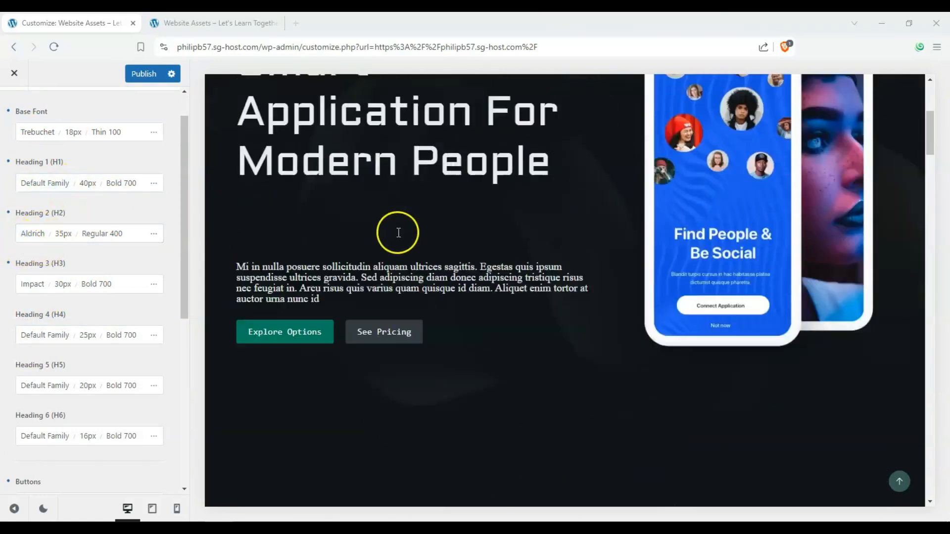
scroll(99, 336, down, 3)
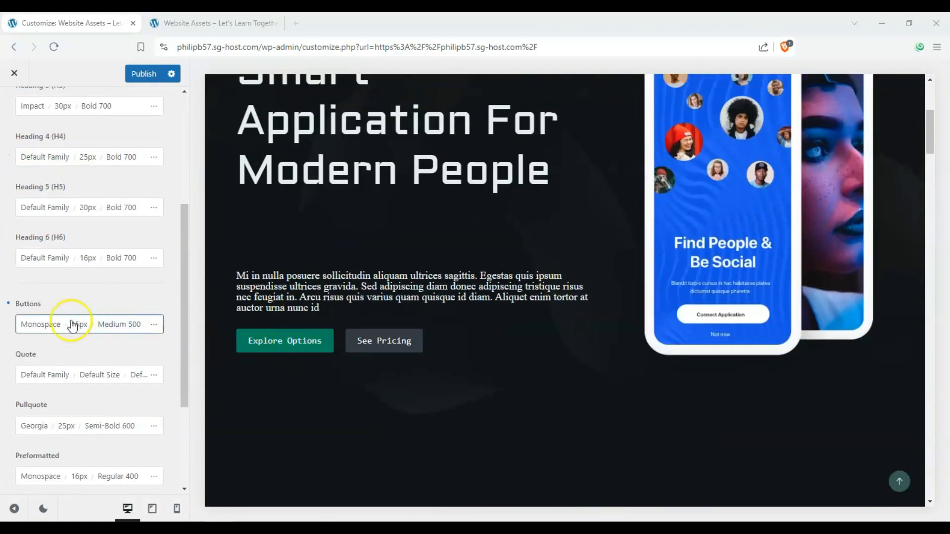
scroll(77, 323, down, 3)
scroll(233, 247, up, 3)
scroll(53, 212, up, 6)
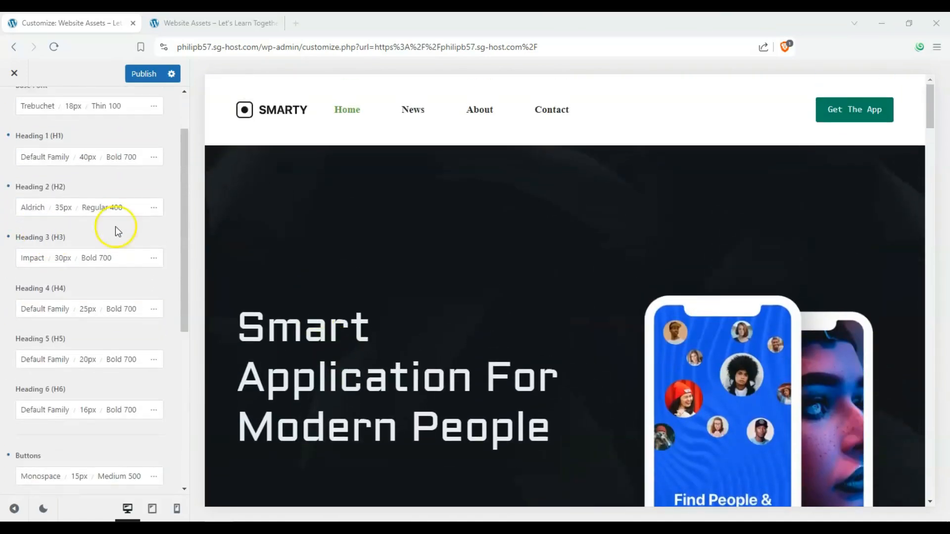
scroll(441, 265, down, 10)
scroll(443, 248, down, 6)
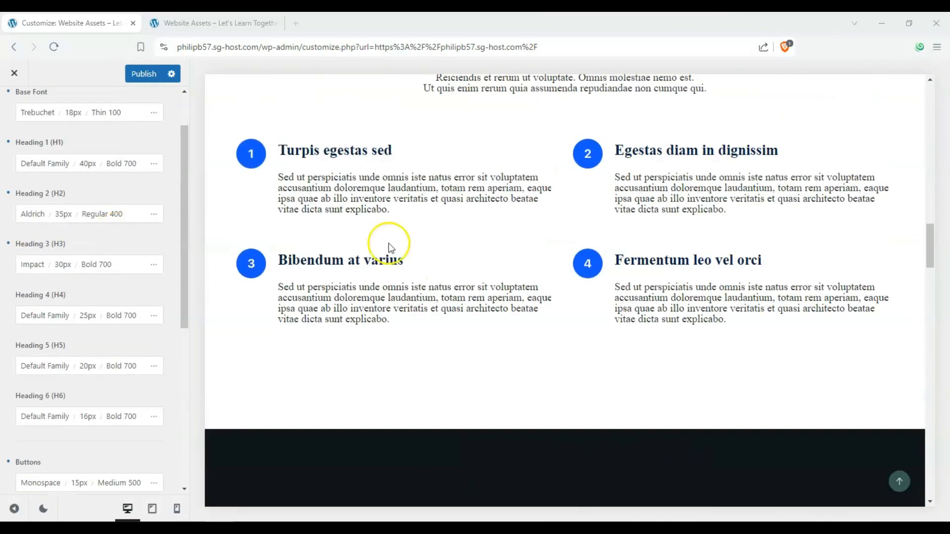
scroll(452, 252, up, 2)
scroll(102, 255, up, 2)
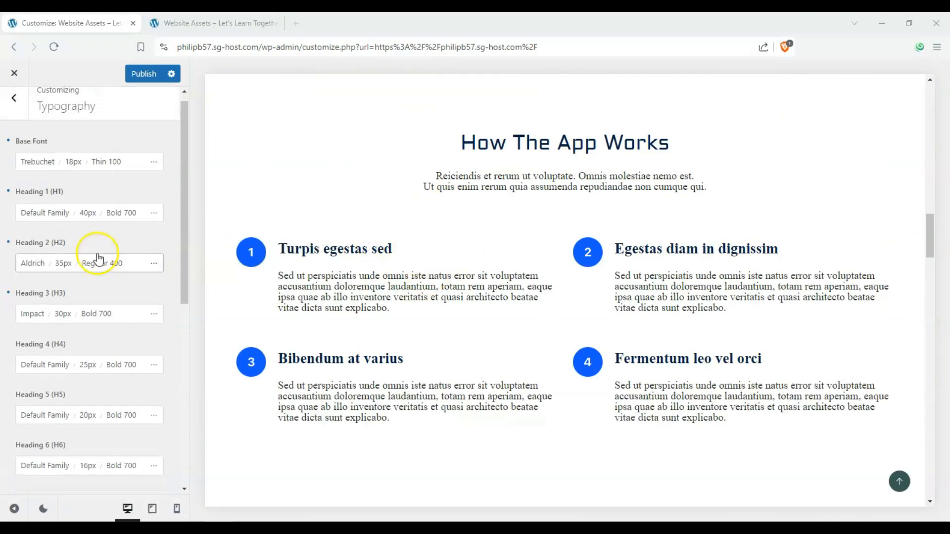
- Try Base Font sizes of 16 px and 24 px on the home page text
click(75, 173)
click(29, 268)
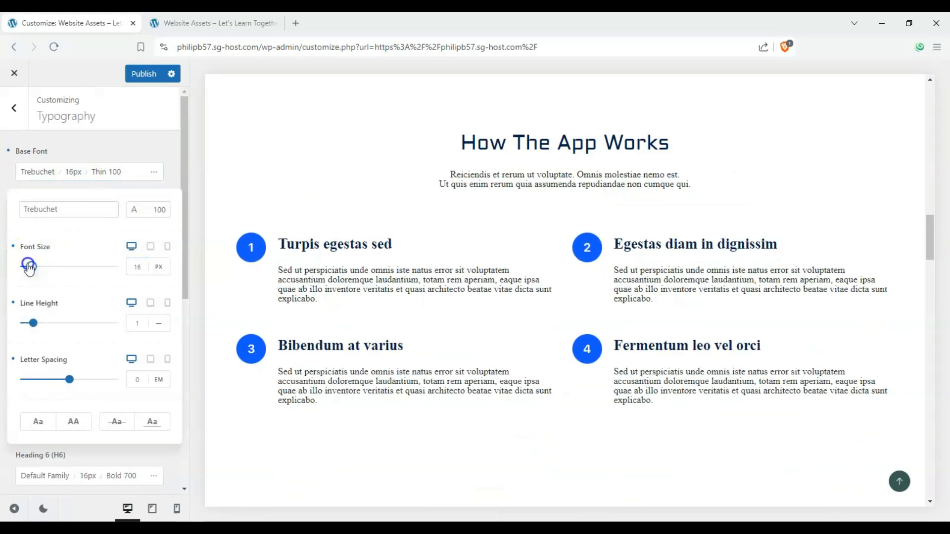
click(30, 270)
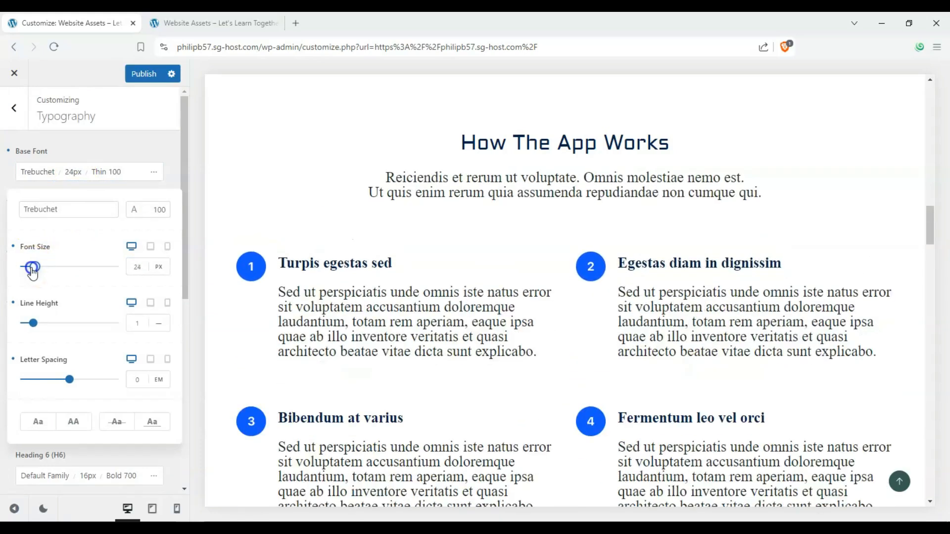
- Try Thin 100 Italic and Ultra-Bold 900 Italic as the Base Font weight
click(148, 210)
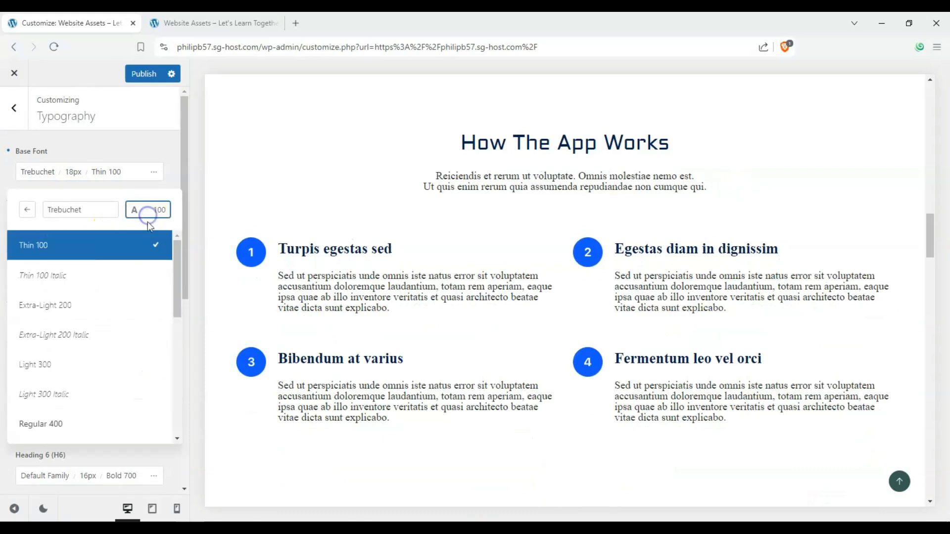
click(104, 254)
scroll(96, 287, down, 6)
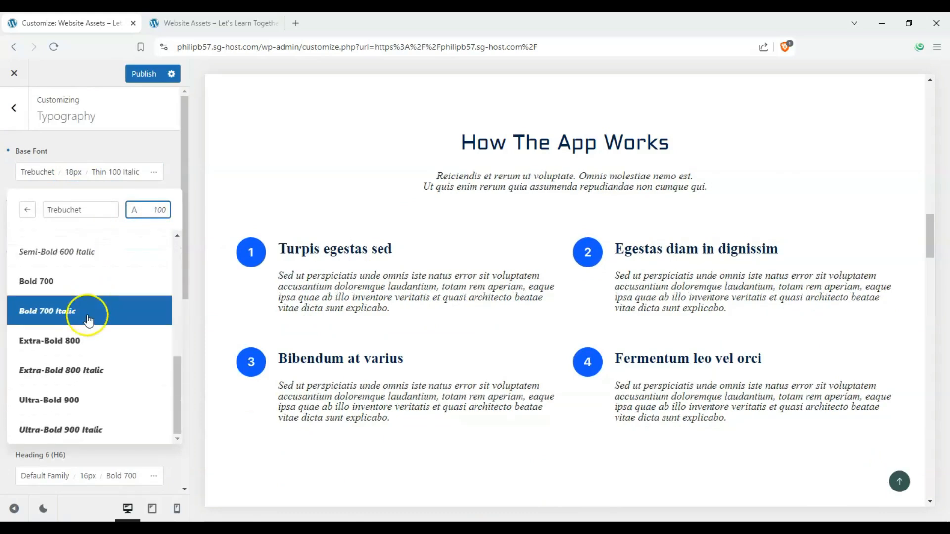
click(99, 430)
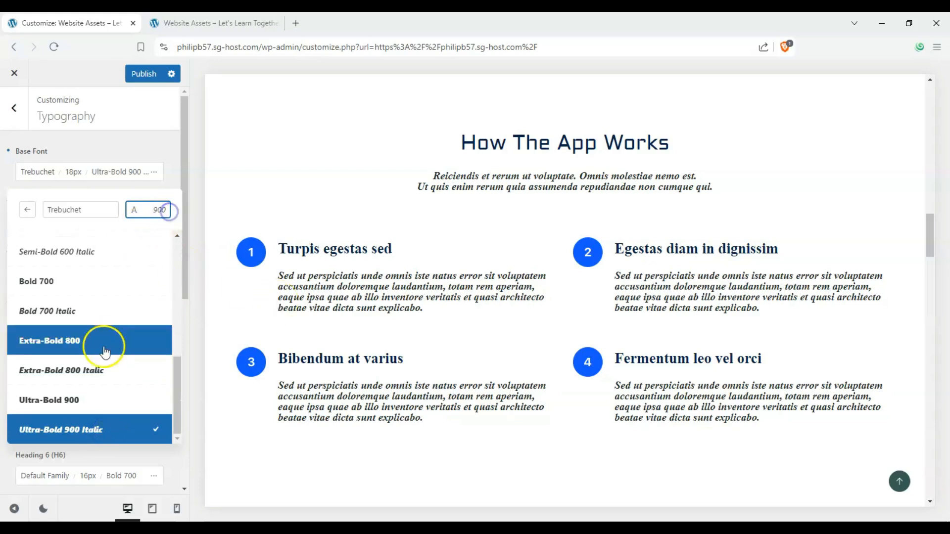
- Set the Base Font weight to Light 300 and close its font settings
scroll(104, 342, up, 4)
scroll(113, 277, up, 3)
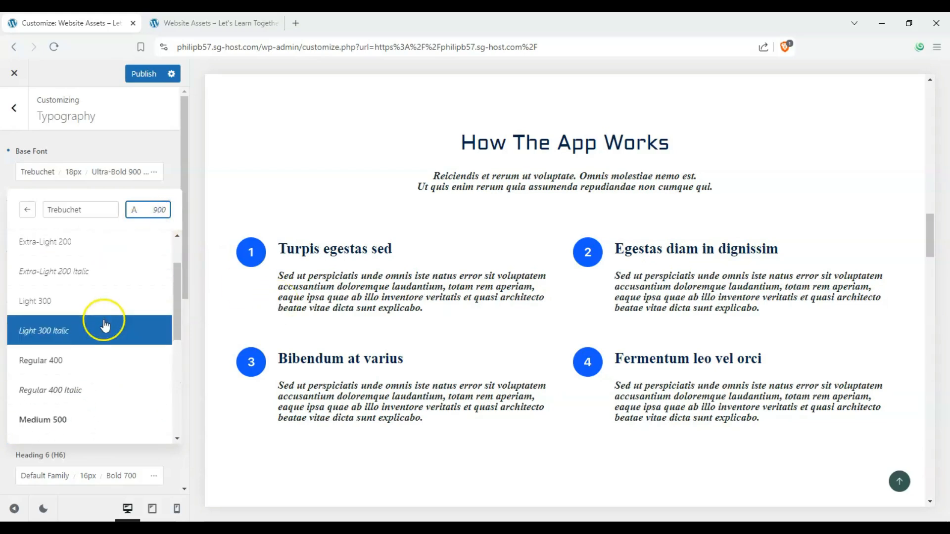
click(113, 307)
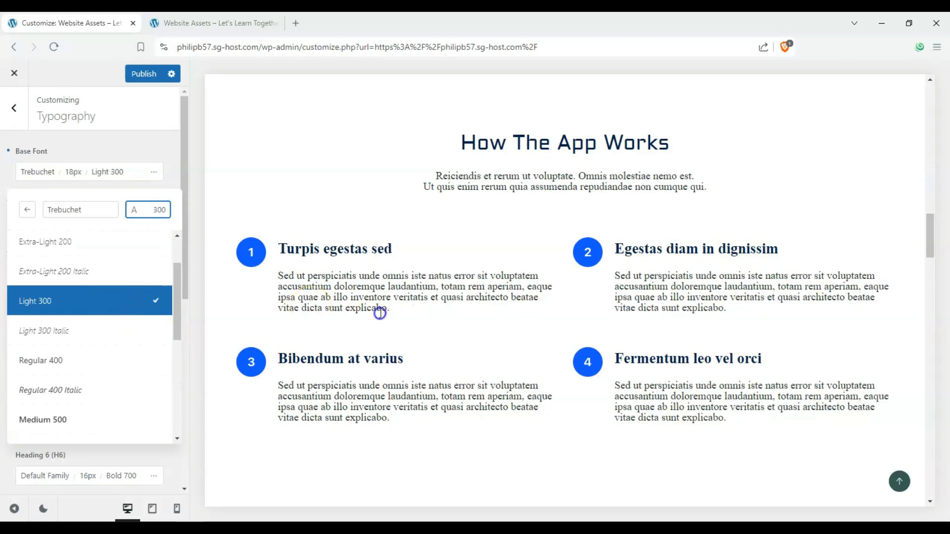
scroll(380, 313, down, 4)
click(5, 239)
- Look through the remaining typography options, including the fallback font, and return to the main Customizer options
scroll(145, 189, down, 7)
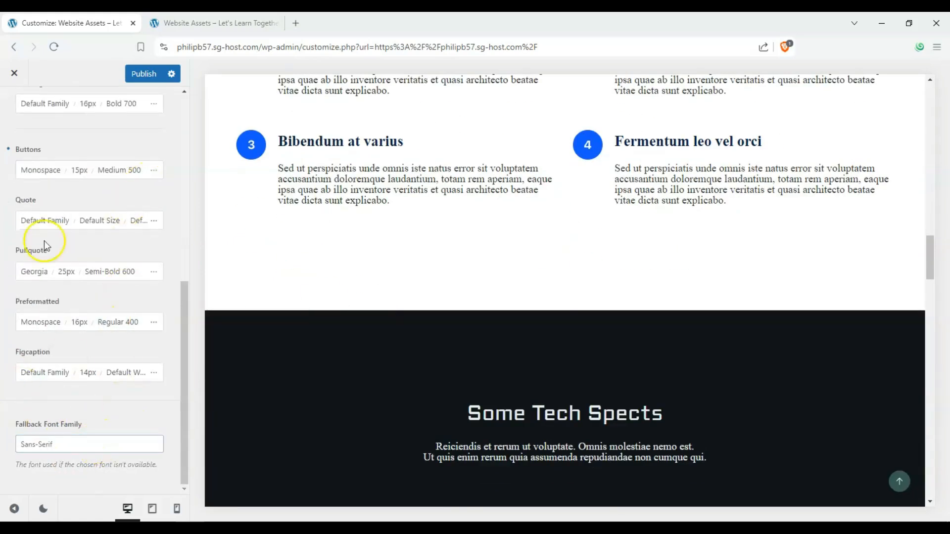
scroll(11, 127, up, 7)
click(13, 109)
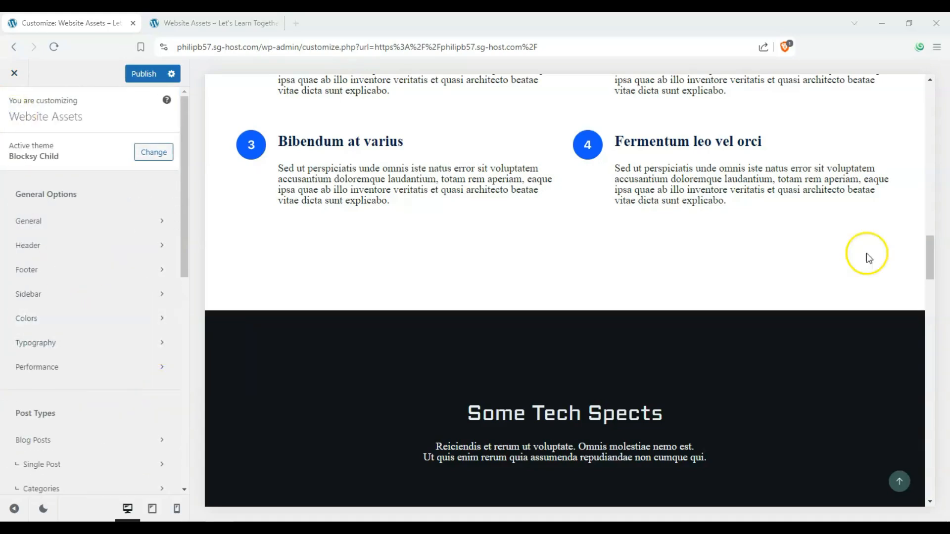
drag(935, 272, 928, 92)
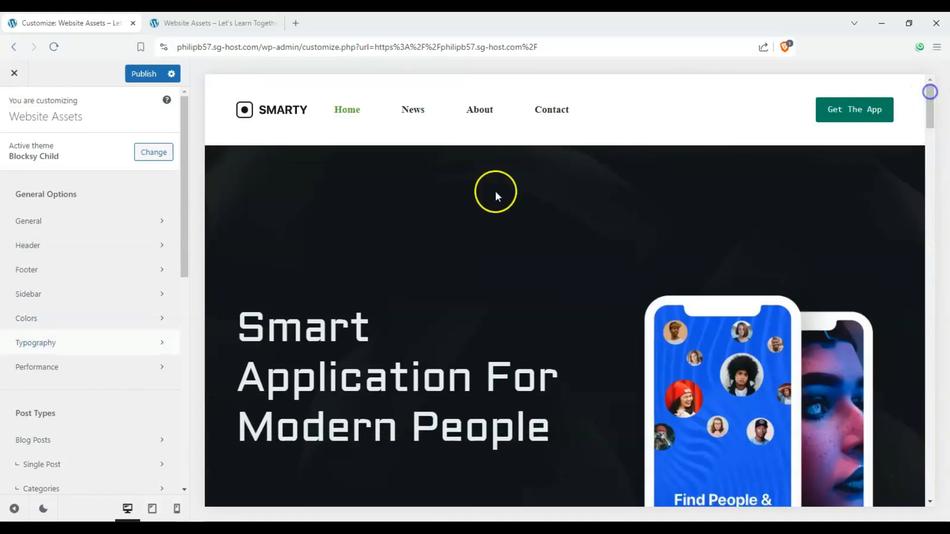
- In the general layout options, reset Content Area Spacing to 60 px and set Content Edge Spacing to 8 vw
click(133, 221)
click(143, 149)
click(49, 174)
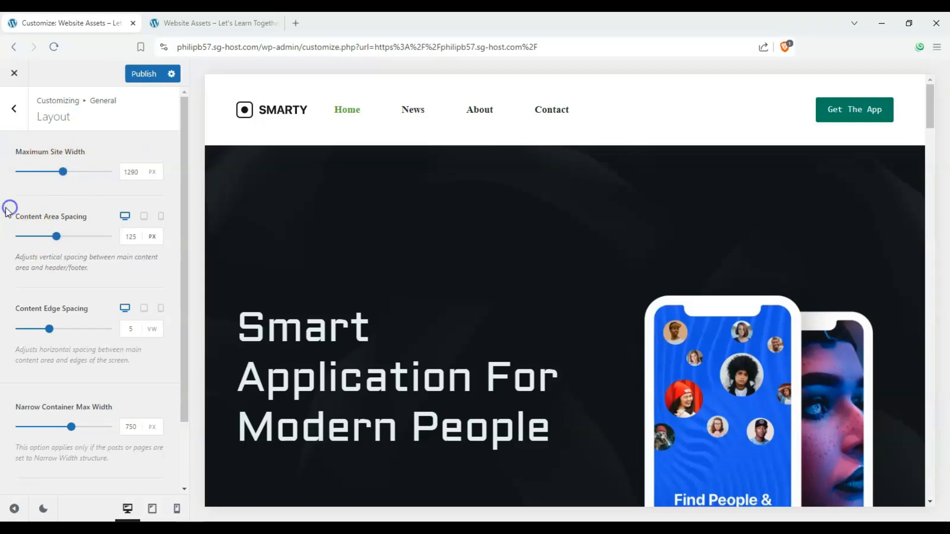
drag(88, 341, 65, 331)
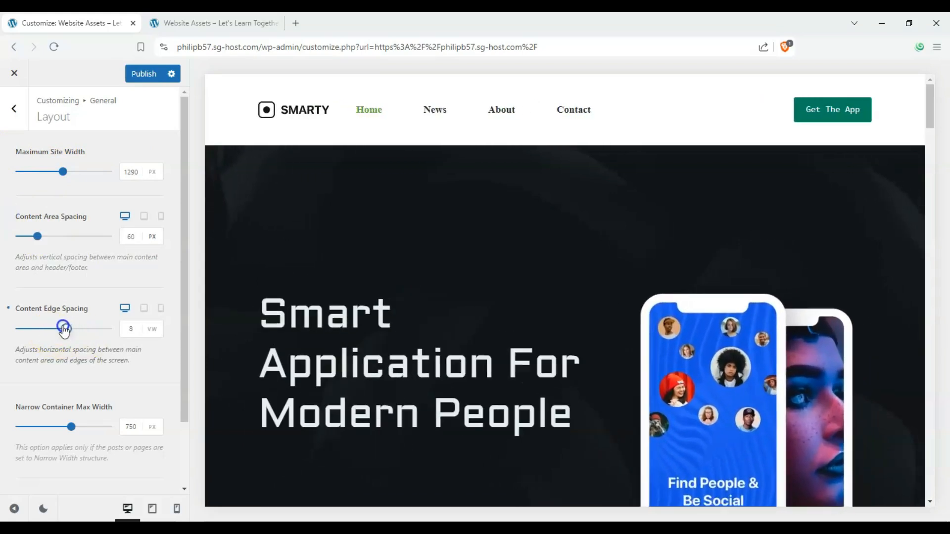
click(14, 109)
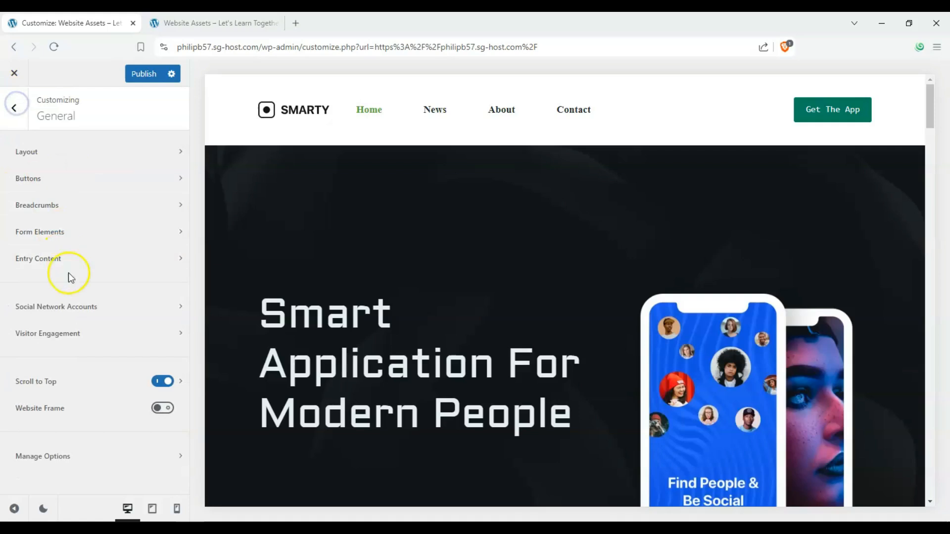
scroll(295, 209, down, 10)
scroll(346, 234, up, 5)
scroll(322, 250, up, 5)
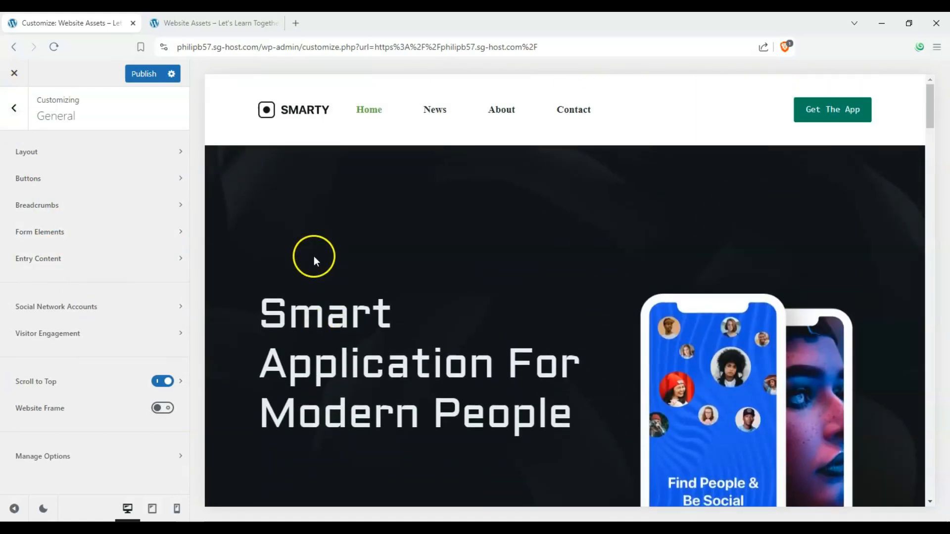
- Turn on the Website Frame, check it down the home page preview, and turn it off again
scroll(331, 267, down, 6)
scroll(348, 277, down, 5)
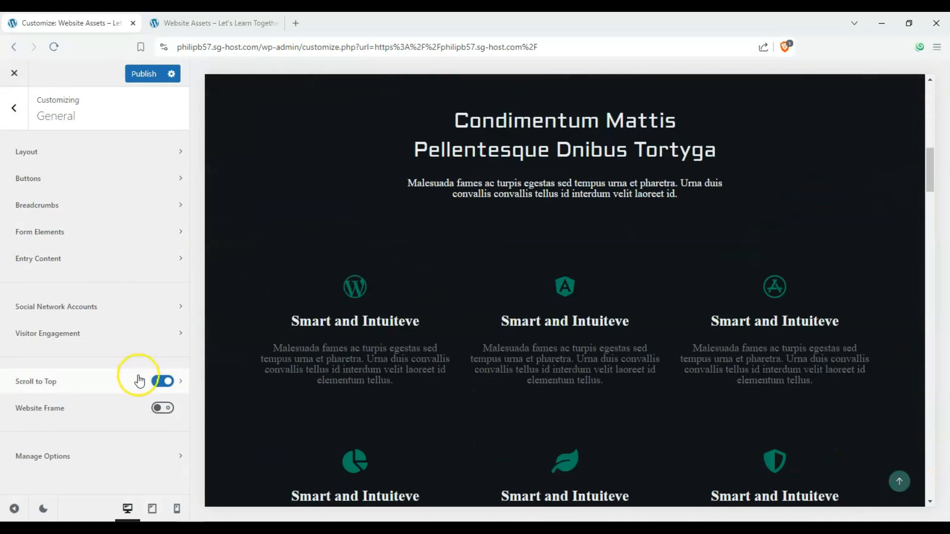
click(160, 410)
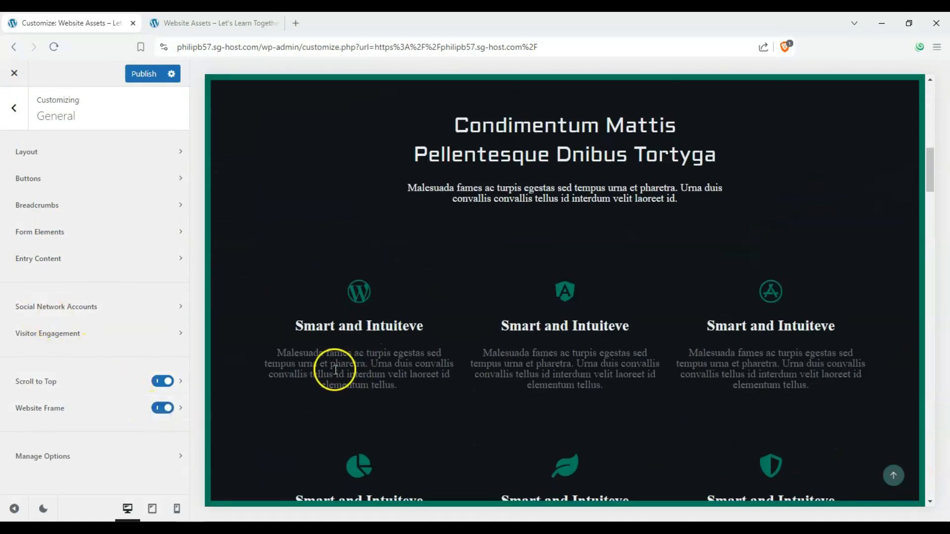
scroll(335, 374, down, 8)
click(164, 408)
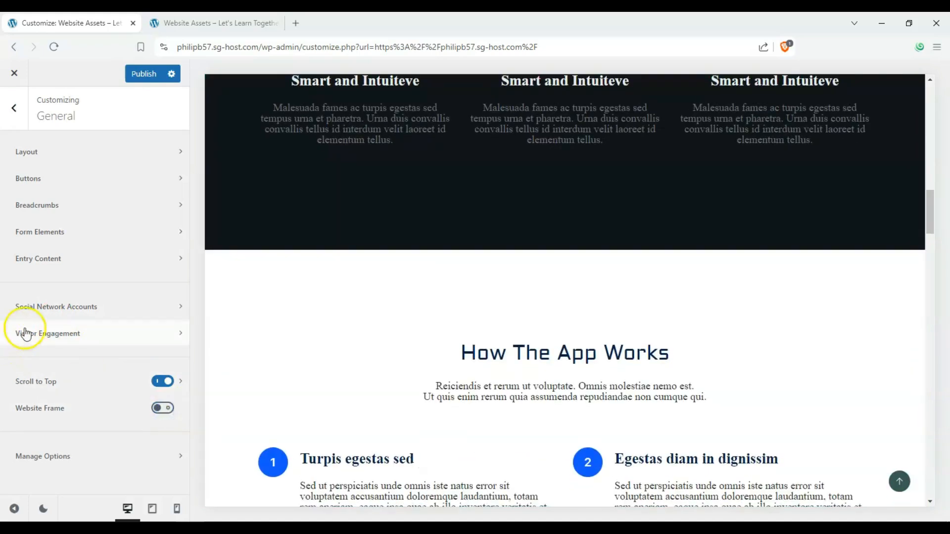
- Look through the Social Network Accounts fields and return to the main Customizer options
scroll(351, 303, up, 10)
scroll(297, 324, up, 5)
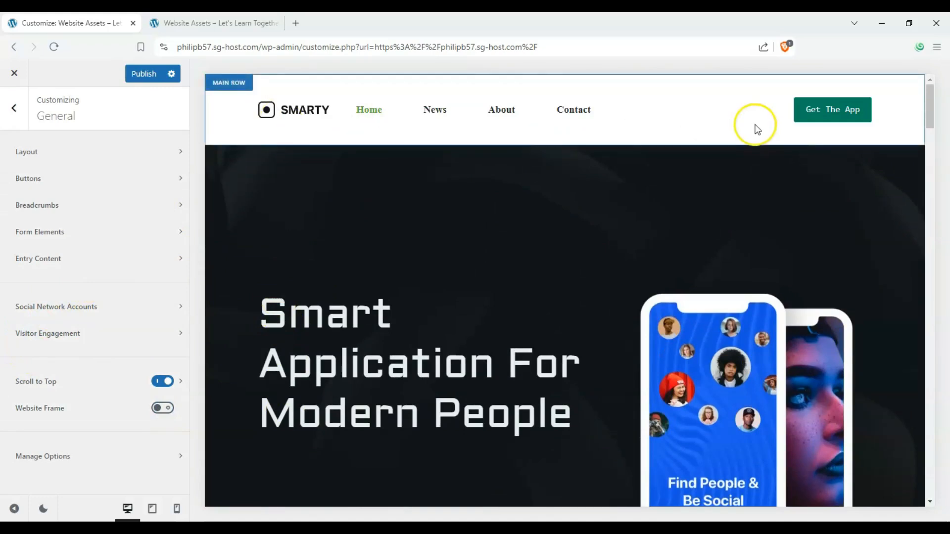
click(134, 309)
scroll(53, 272, down, 6)
scroll(46, 312, up, 6)
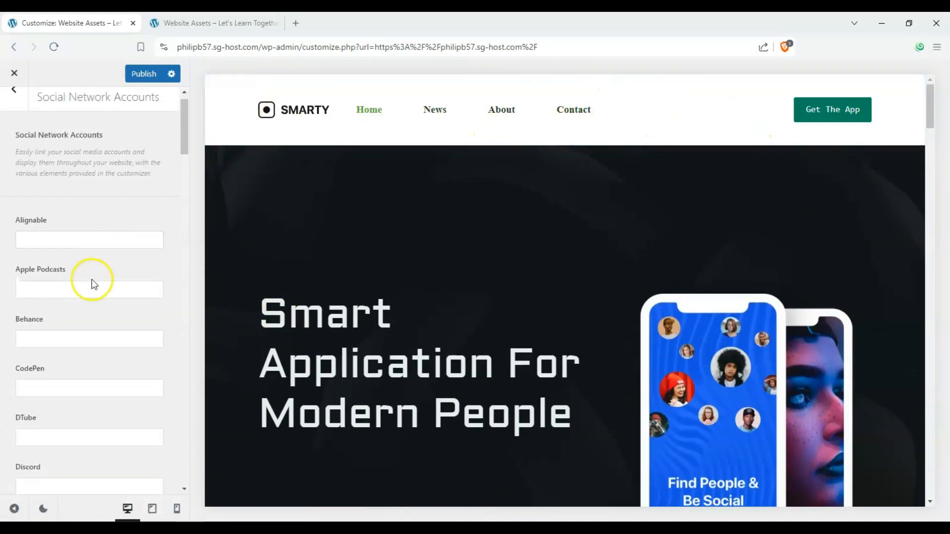
click(16, 95)
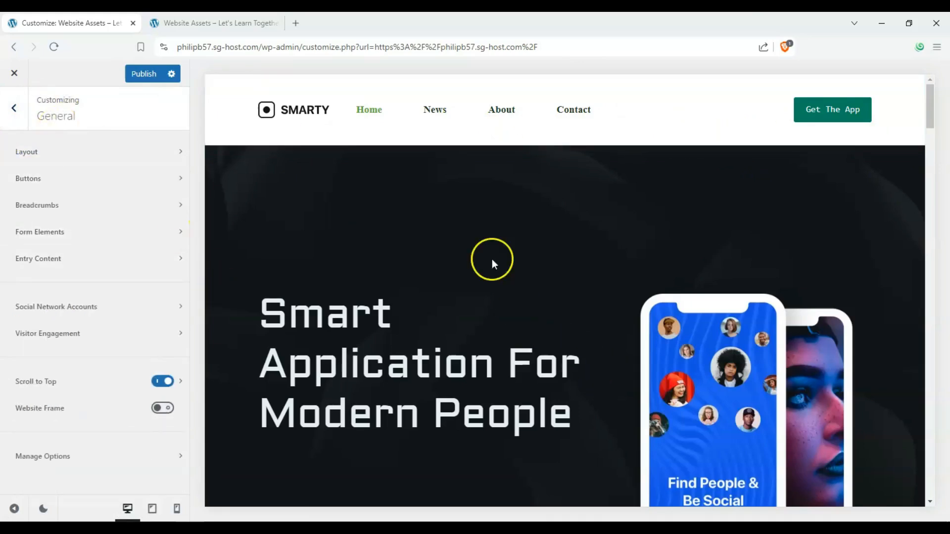
click(9, 117)
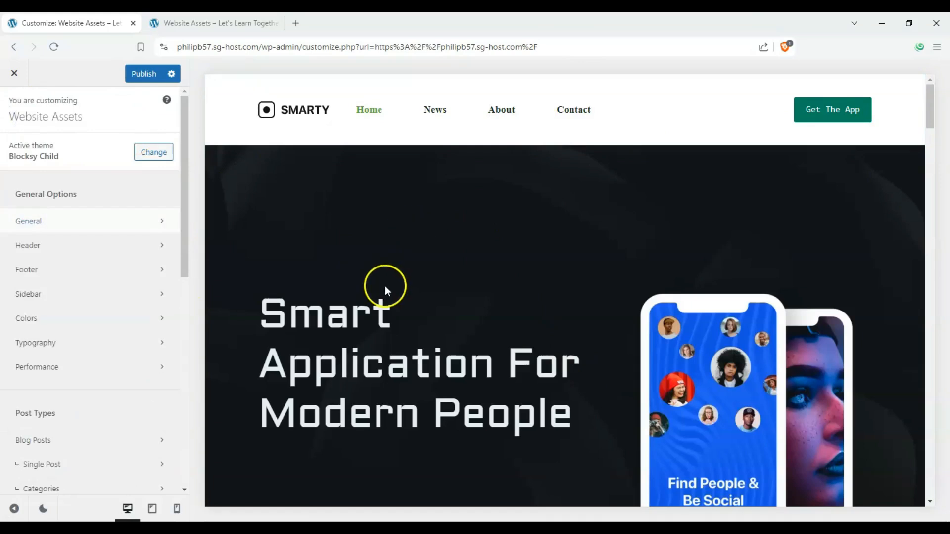
drag(929, 116, 946, 108)
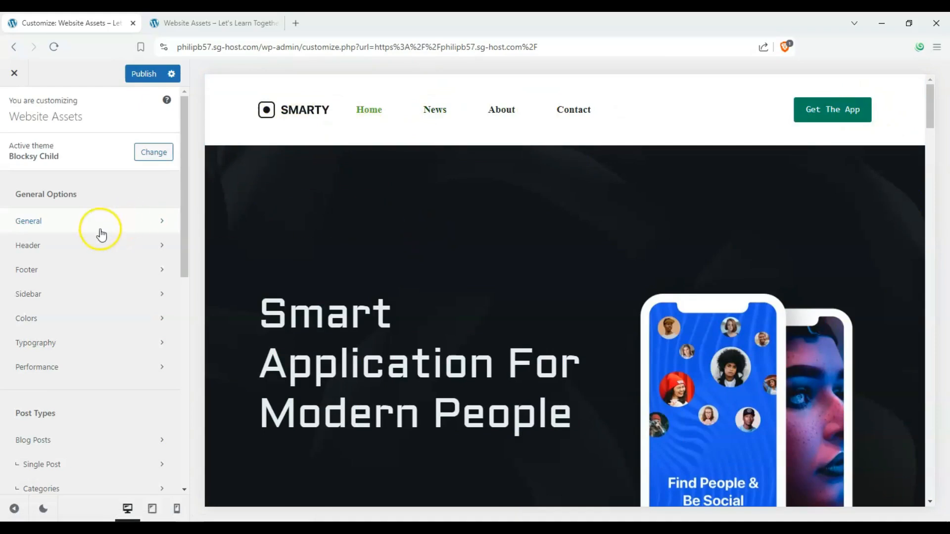
- In the Header builder's Logo element, replace the logo with the first round black WordPress monitor icon from the Media Library
click(95, 245)
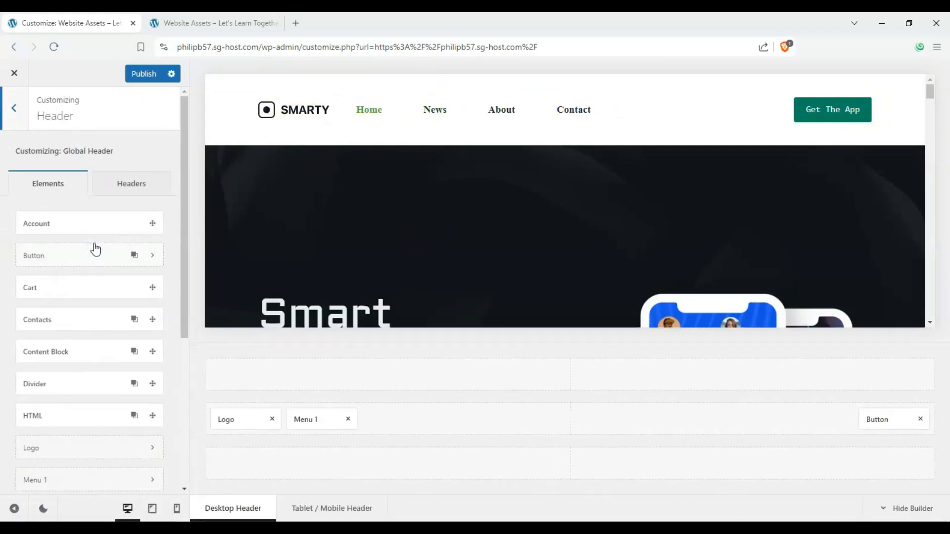
click(246, 422)
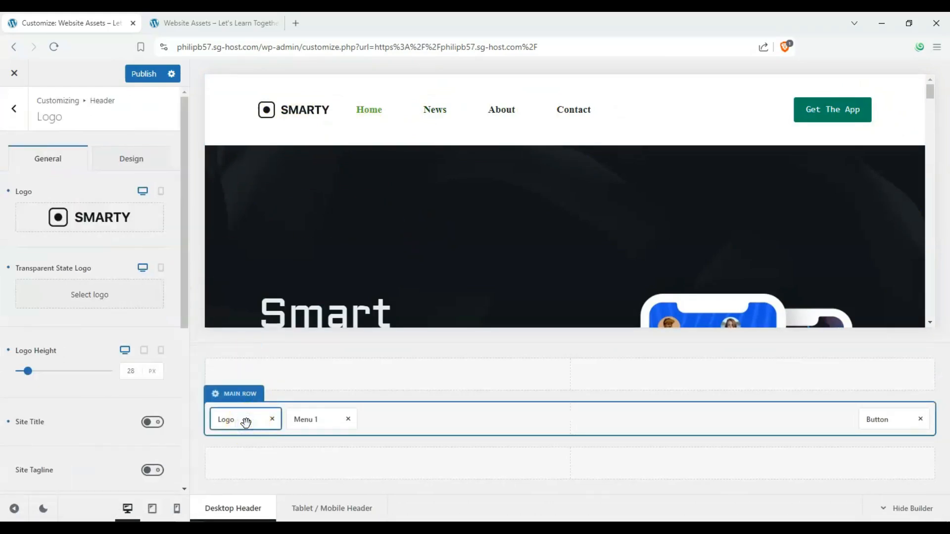
click(100, 220)
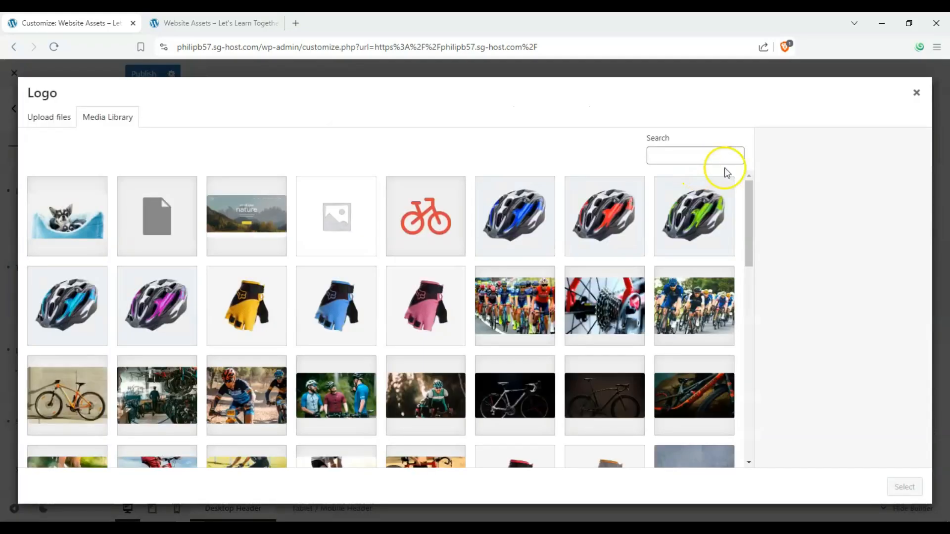
drag(748, 201, 734, 441)
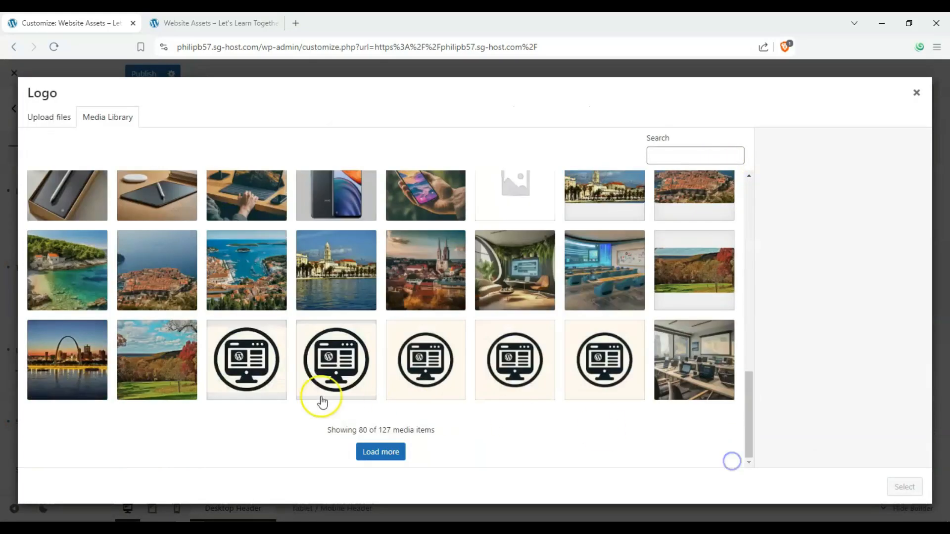
click(249, 371)
click(898, 486)
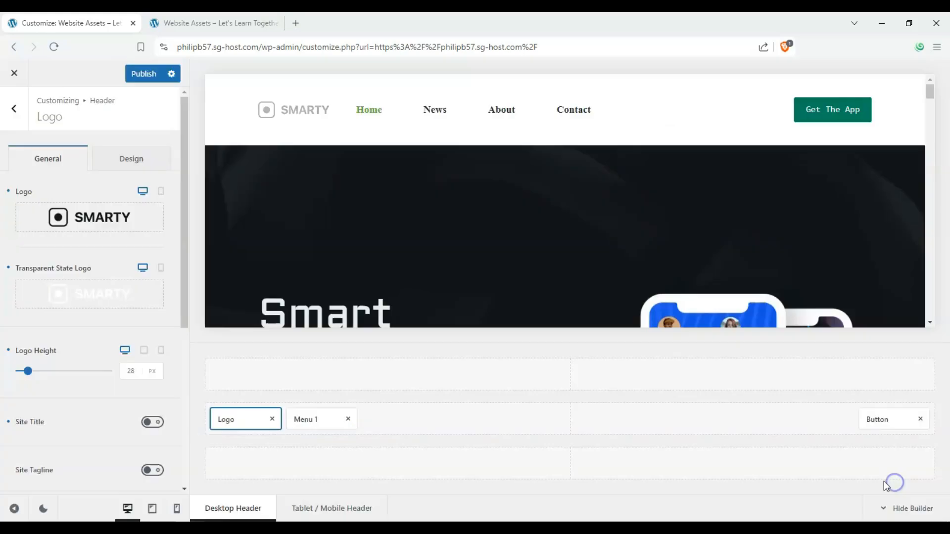
- Set the Transparent State Logo to the second round black WordPress monitor icon from the Media Library
click(94, 324)
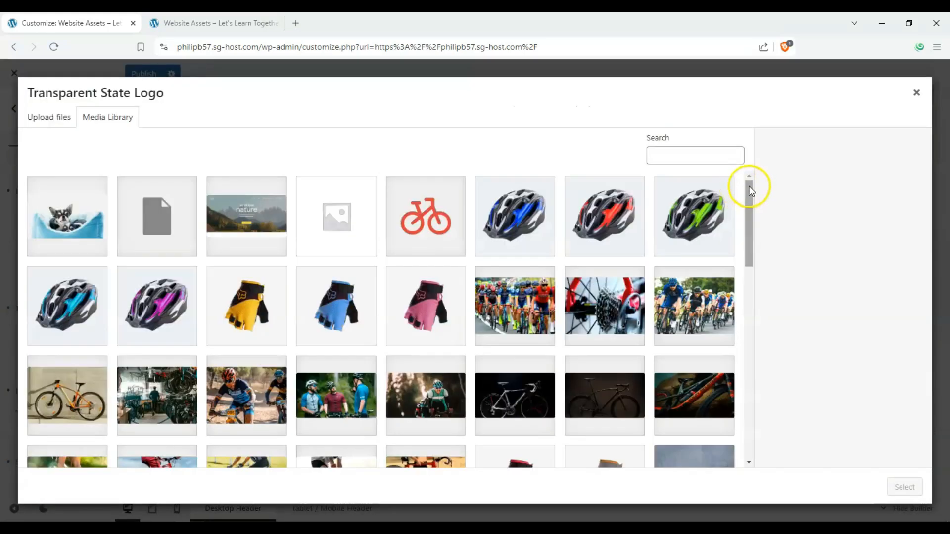
drag(749, 186, 750, 436)
click(346, 376)
click(899, 487)
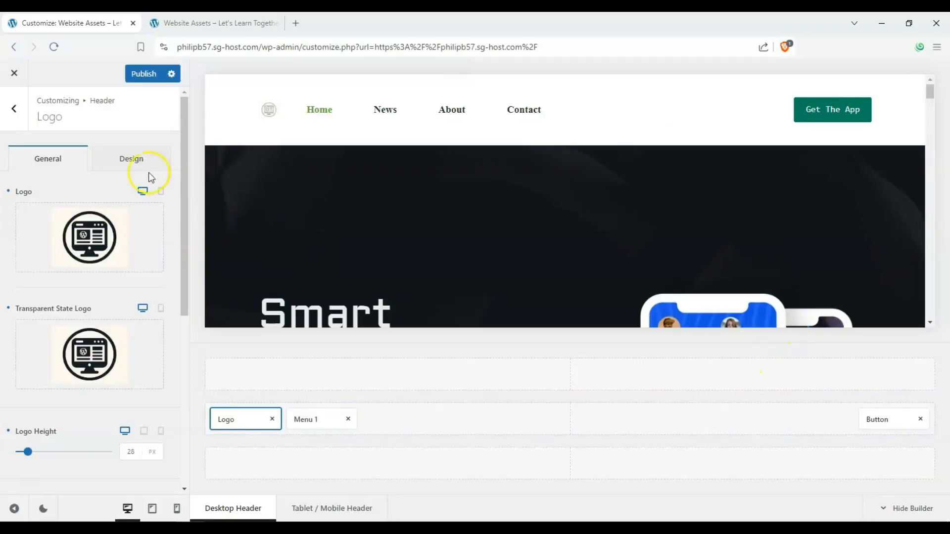
- Preview the logo in the mobile header and set the desktop Logo Height to 58 px
click(160, 192)
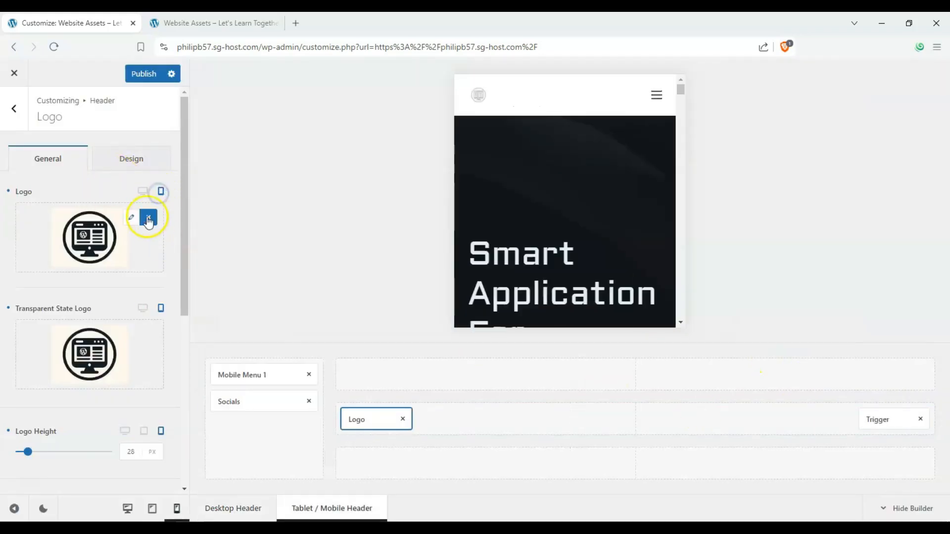
click(143, 191)
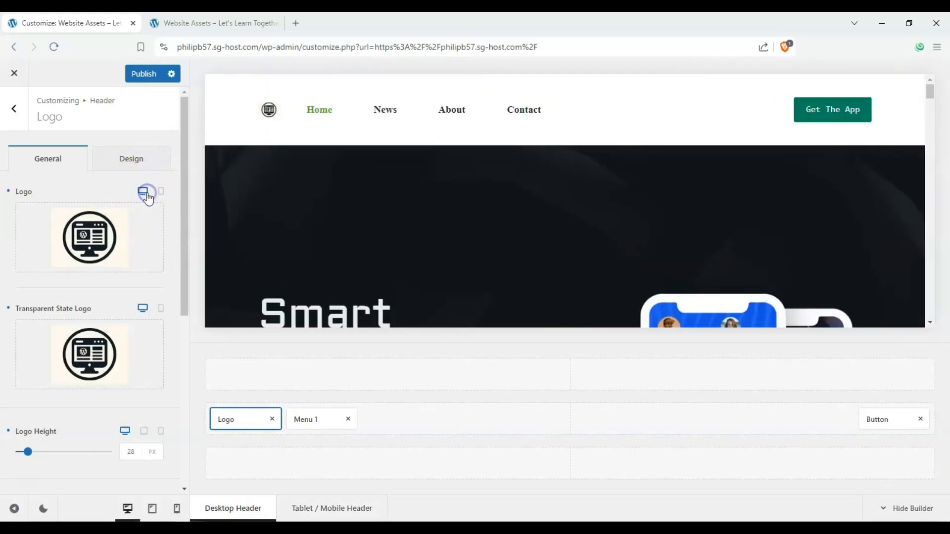
mouse_move(139, 240)
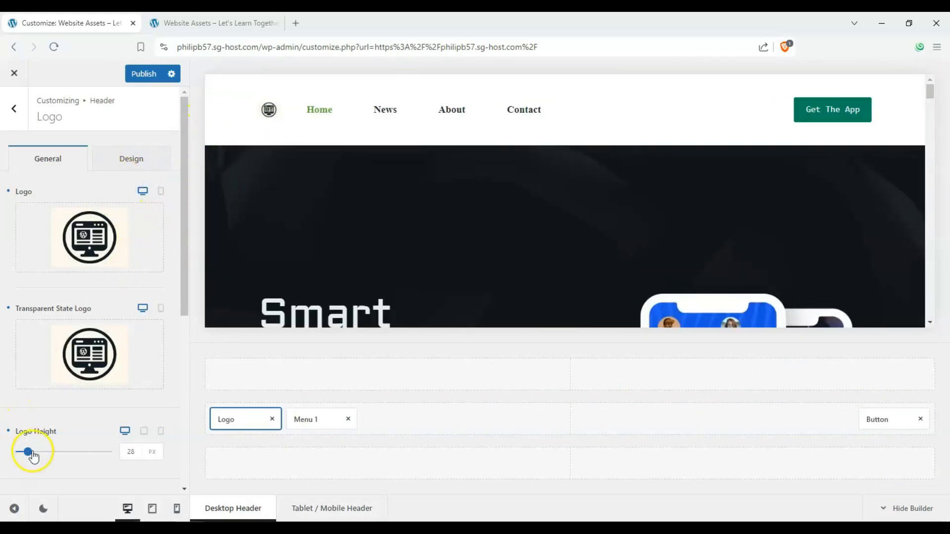
drag(29, 453, 34, 453)
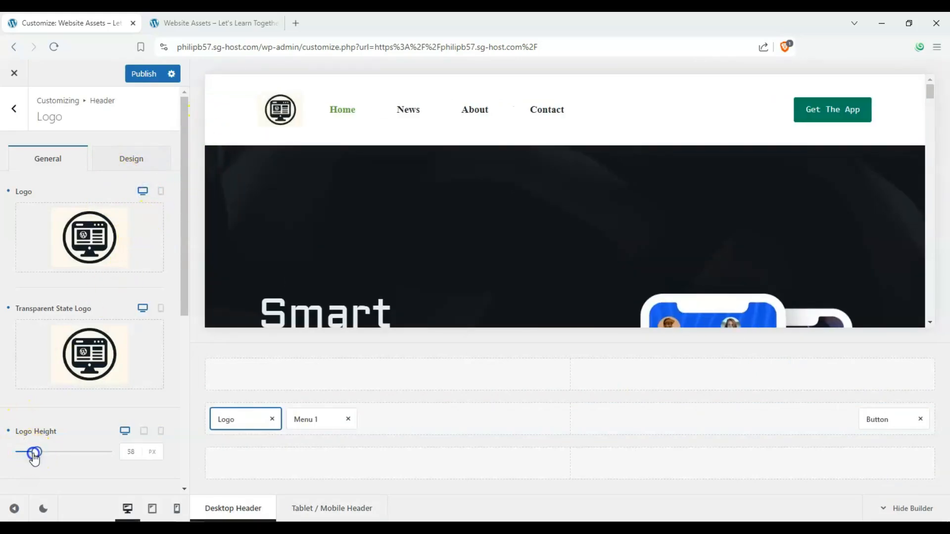
click(161, 191)
click(148, 191)
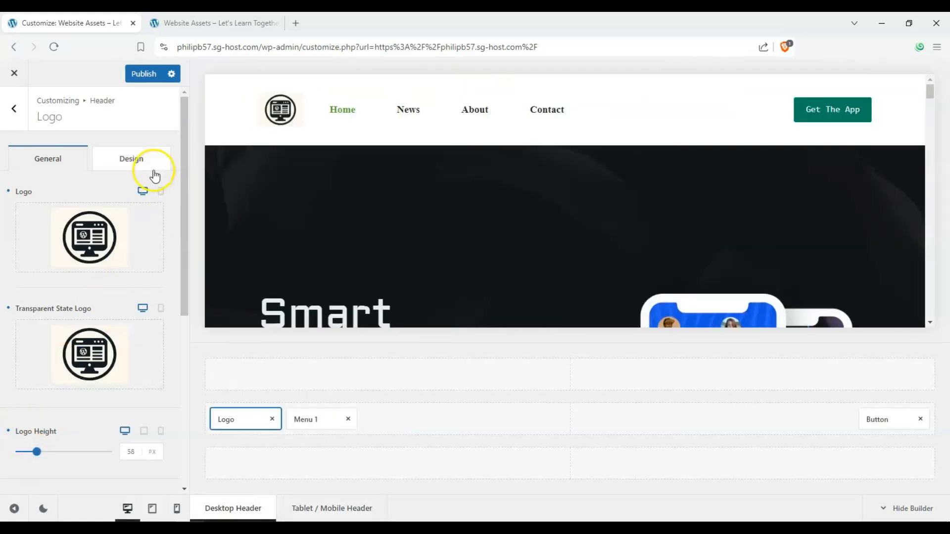
- Turn on the Site Title and Site Tagline for the logo and set its desktop Content Alignment to center
scroll(114, 237, down, 5)
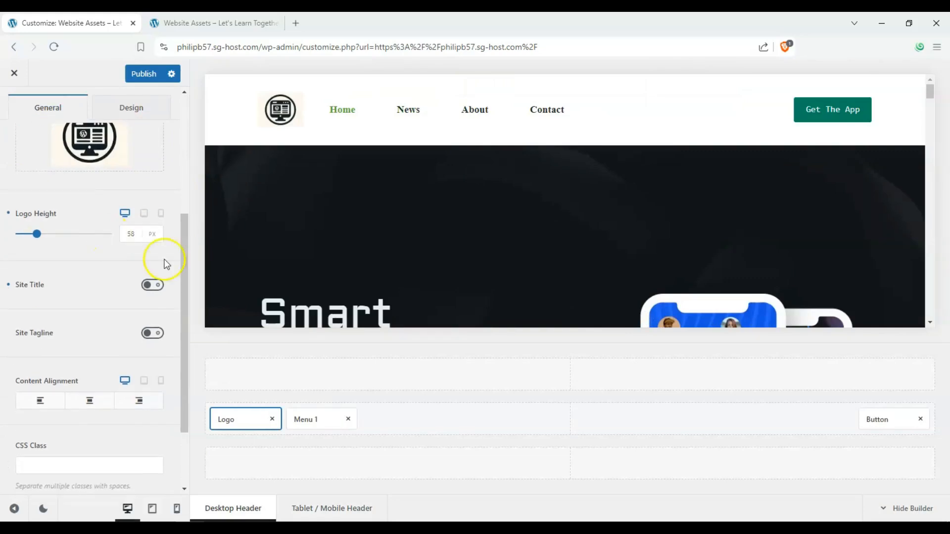
click(154, 286)
click(152, 415)
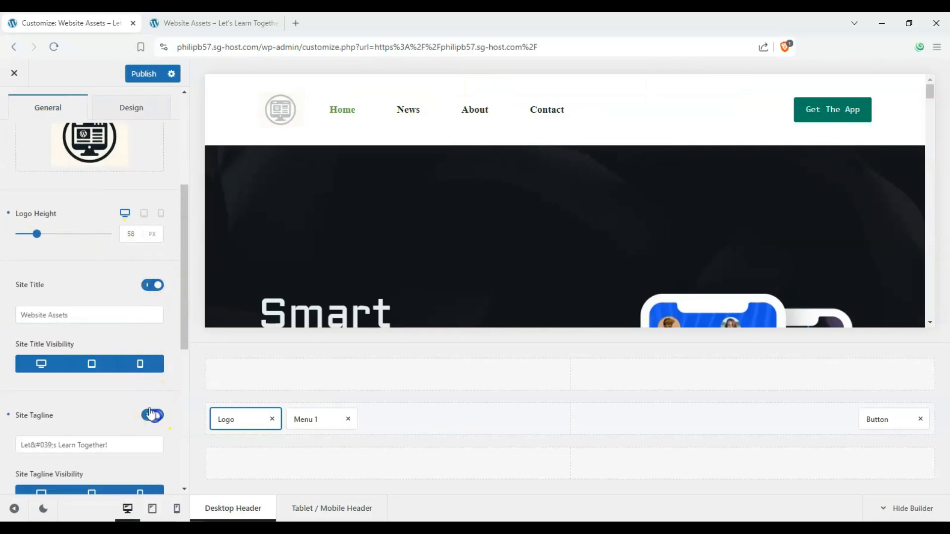
scroll(99, 347, down, 3)
click(57, 326)
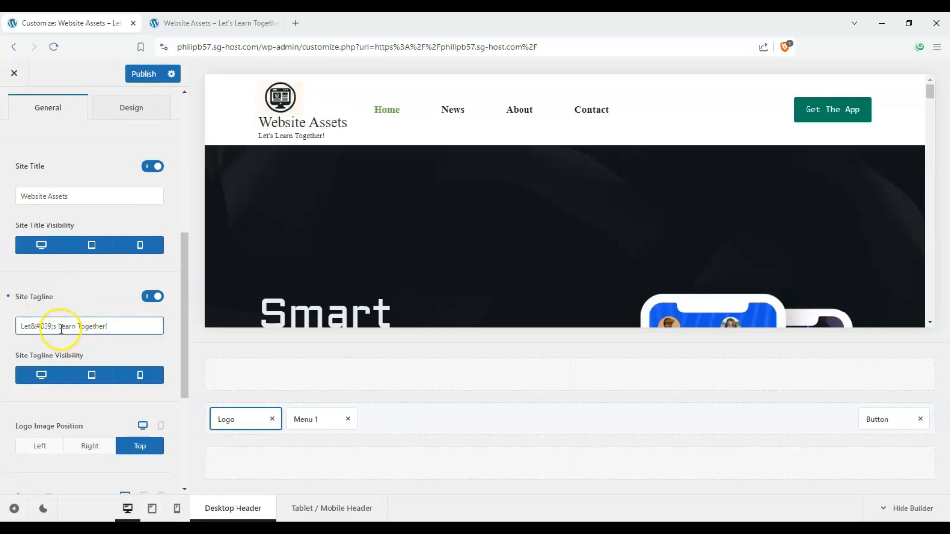
scroll(56, 225, down, 4)
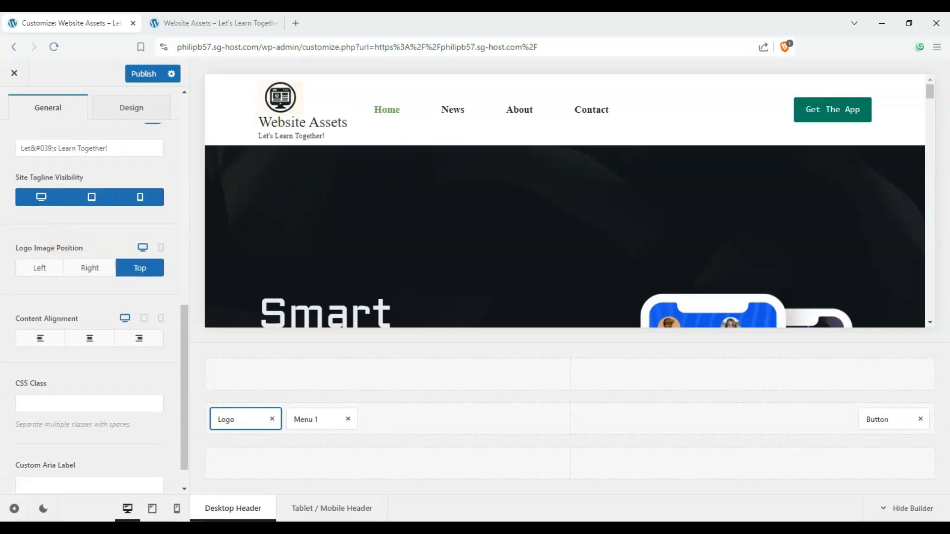
click(97, 347)
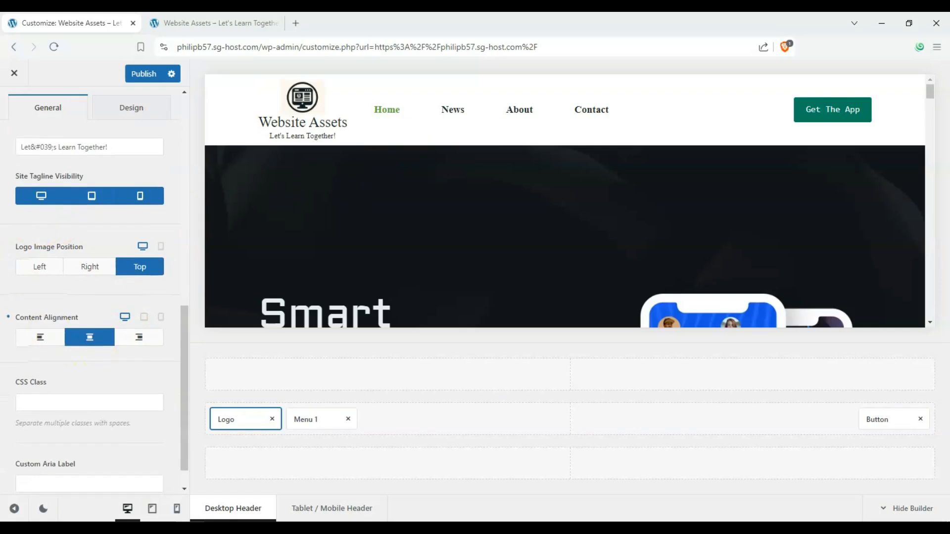
- In the logo's design options, set the linked desktop margins to 5 px on all sides and return to the header elements
scroll(7, 285, up, 9)
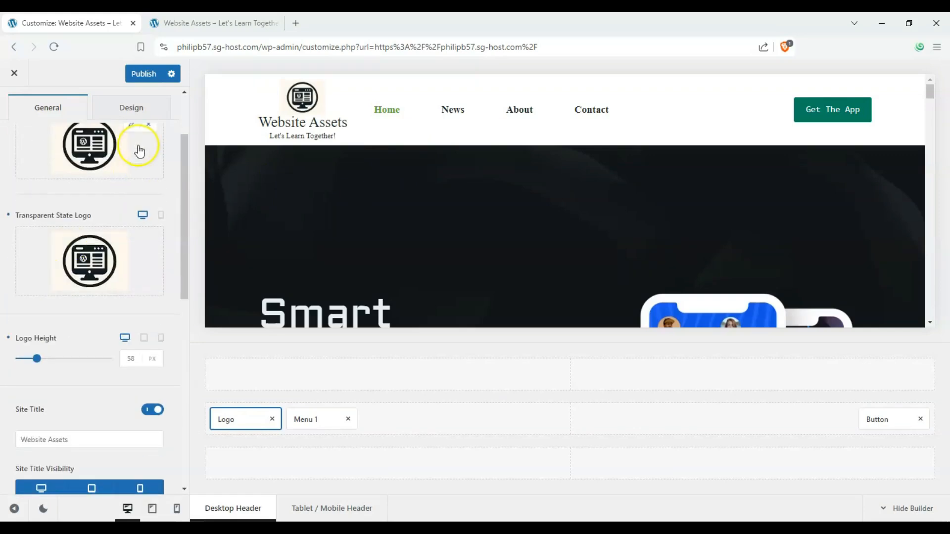
click(147, 108)
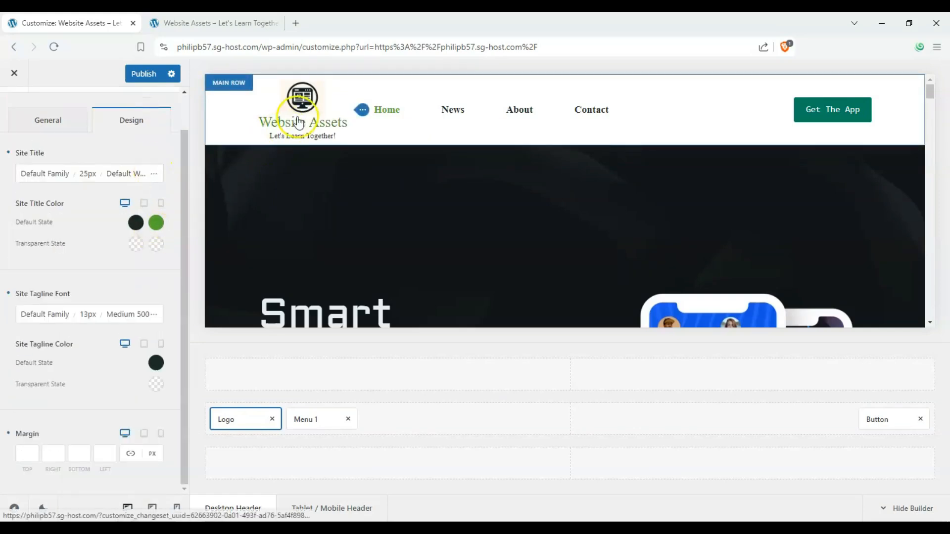
scroll(148, 397, up, 1)
scroll(142, 388, down, 1)
click(150, 454)
click(132, 458)
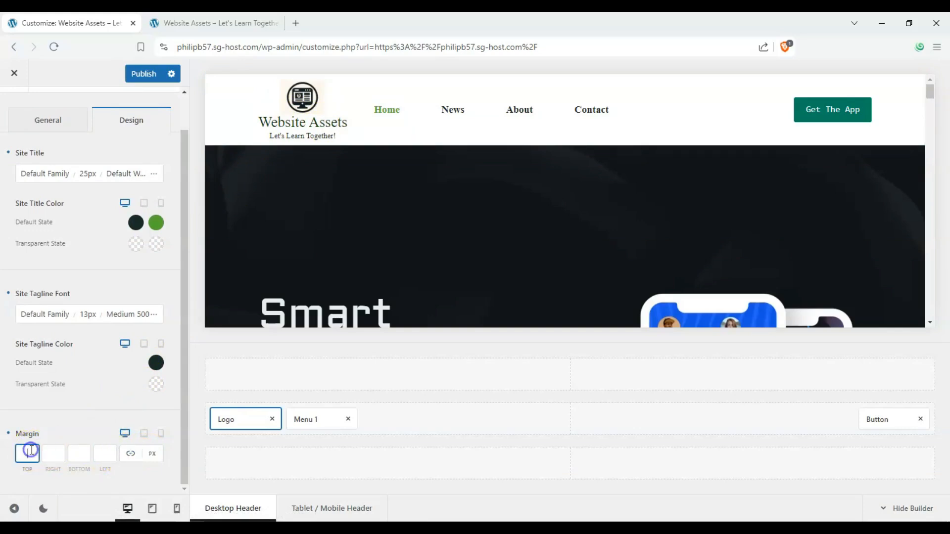
text(5)
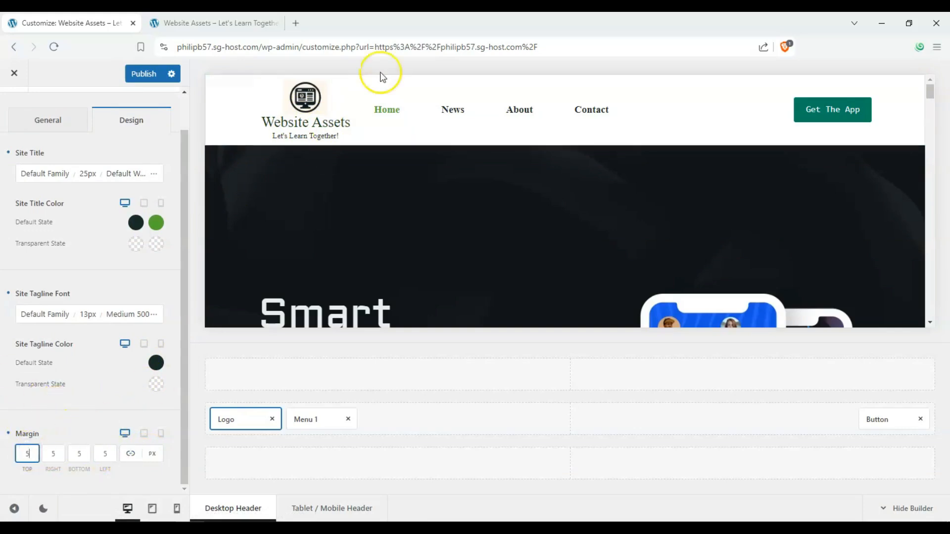
scroll(20, 286, up, 1)
scroll(20, 286, up, 2)
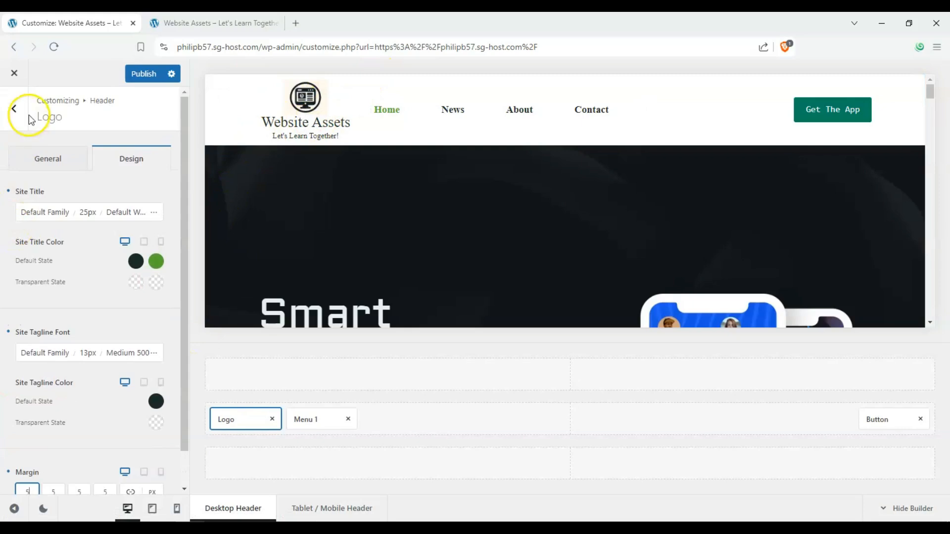
click(27, 118)
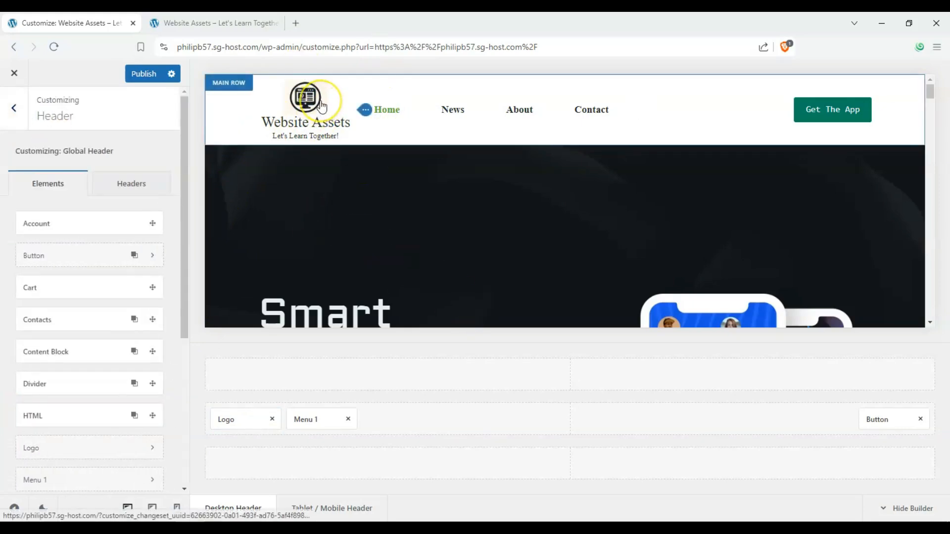
- Open the Menu 1 header element and look over its top level options and the selectable menus, keeping Default
click(300, 420)
scroll(132, 317, down, 3)
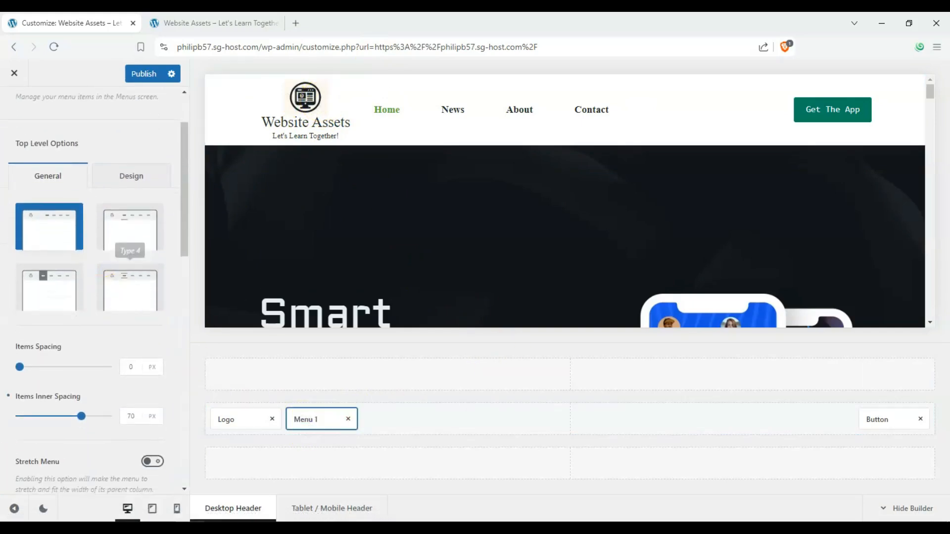
scroll(133, 240, up, 3)
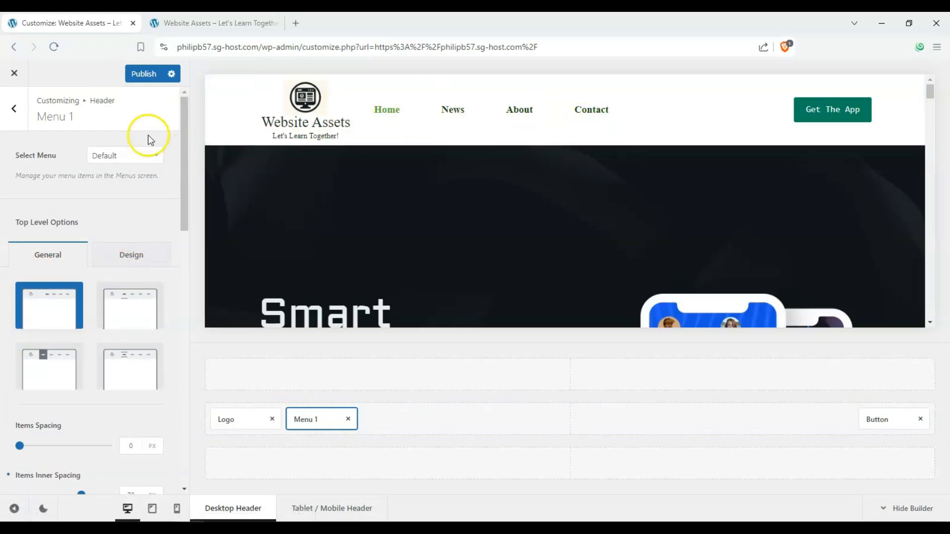
click(129, 158)
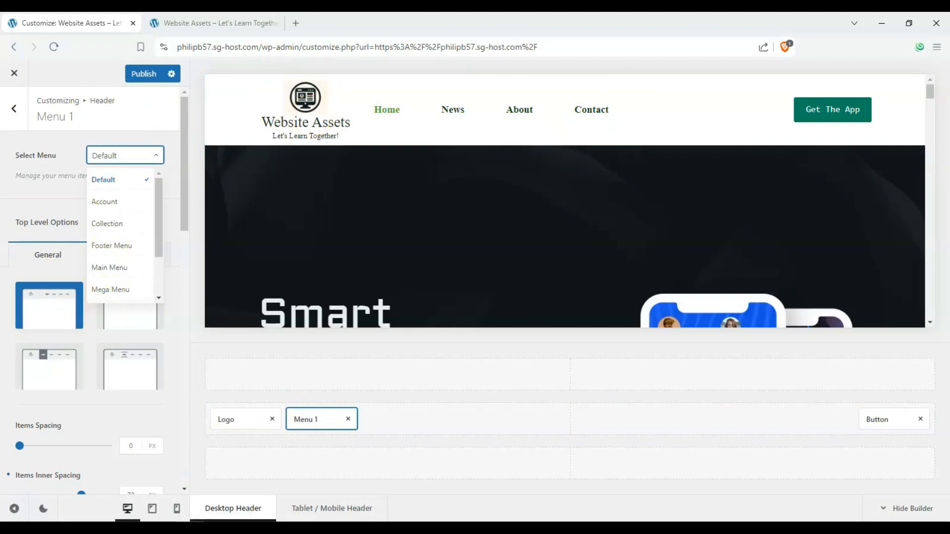
key(Escape)
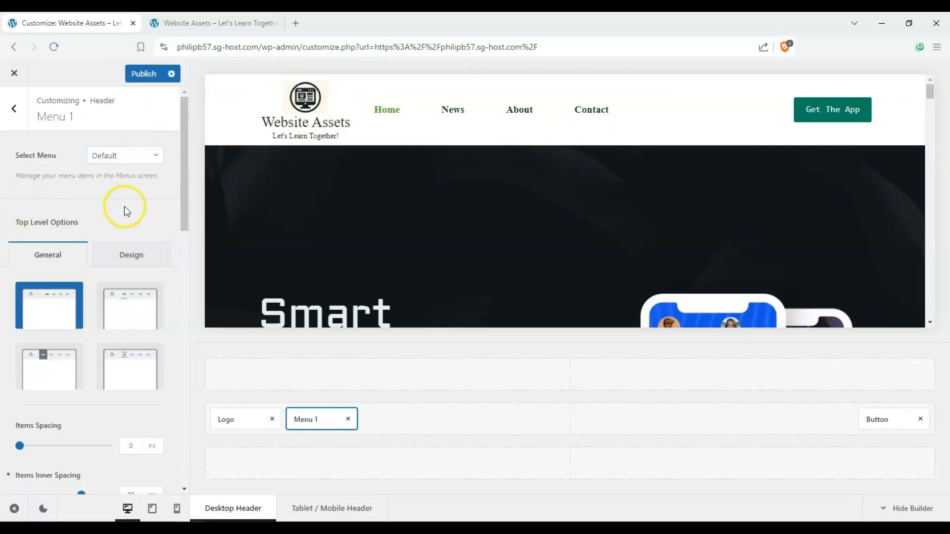
- Open the Menus screen from the Menu 1 settings and load Main Menu (Header Menu 1, Mobile Menu 1) for editing
click(134, 178)
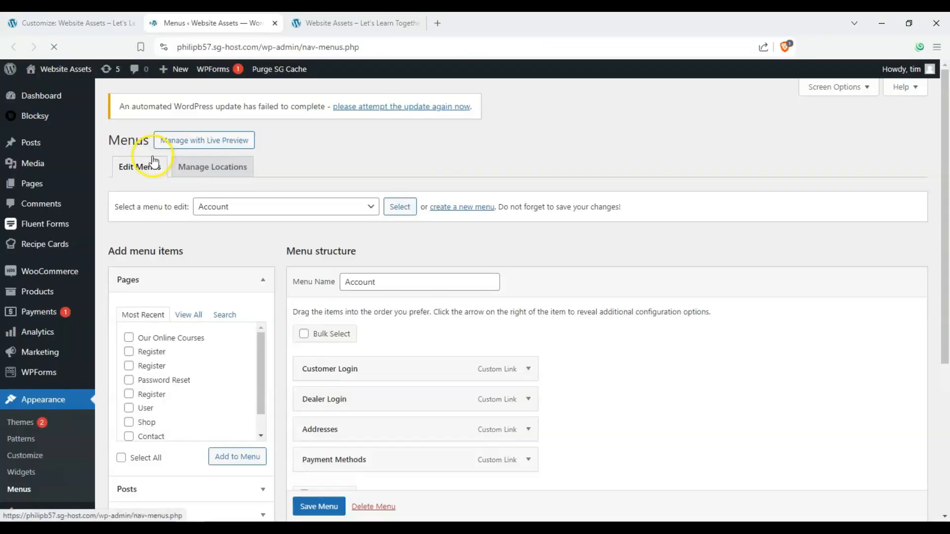
scroll(377, 253, down, 2)
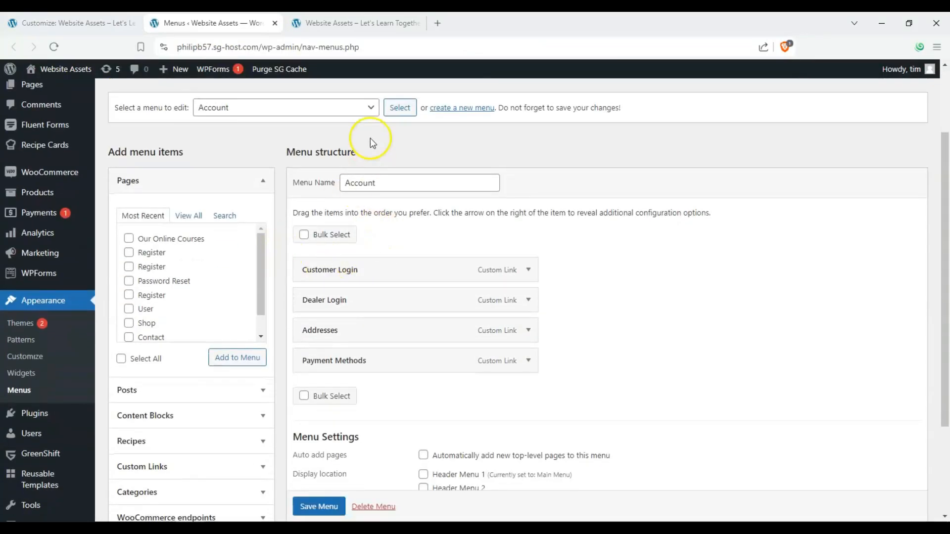
click(358, 113)
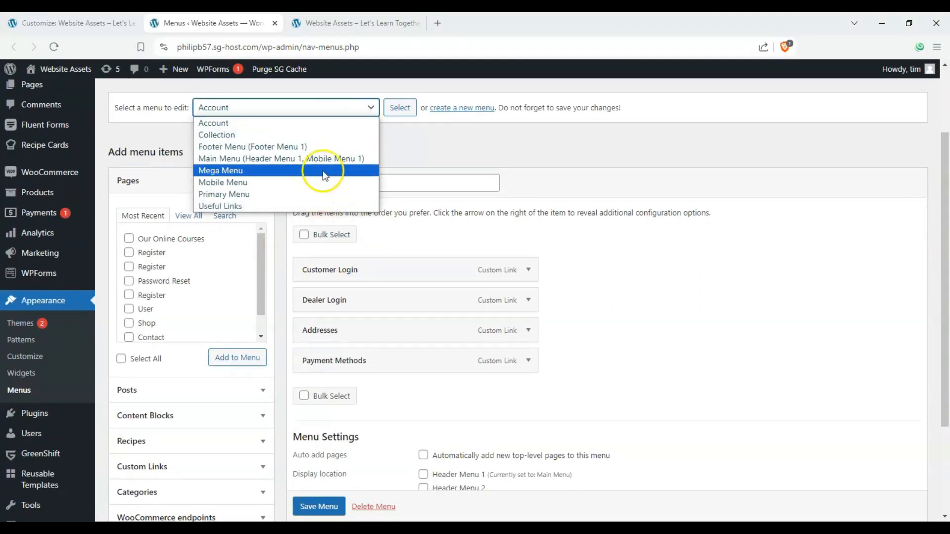
click(331, 158)
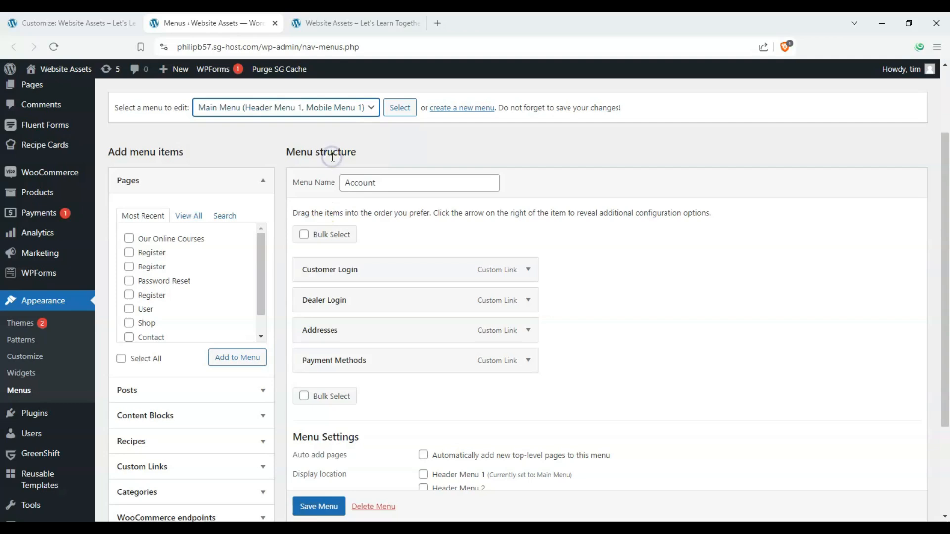
click(396, 116)
click(370, 112)
click(371, 112)
- Add the Our Online Courses page to Main Menu between Home and News, save the menu, and return to the Customizer
scroll(373, 193, down, 1)
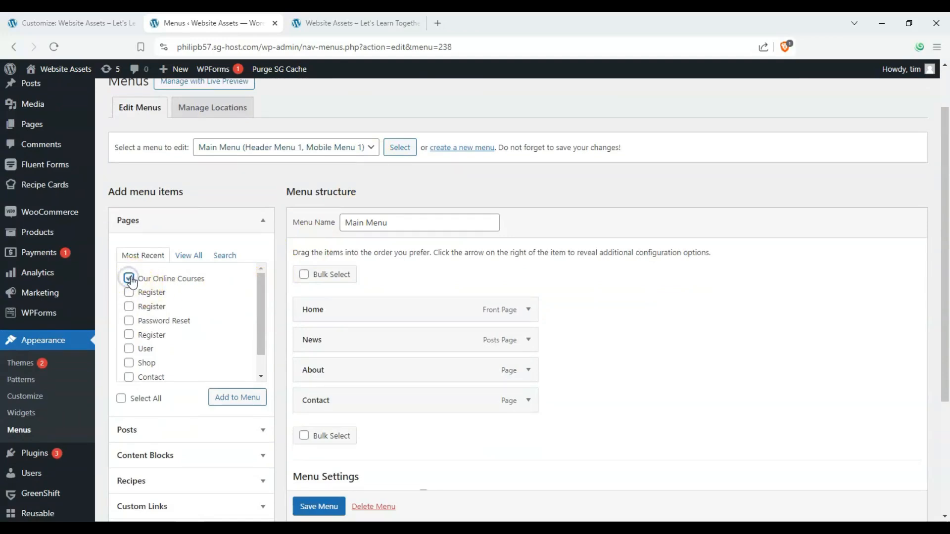
click(243, 397)
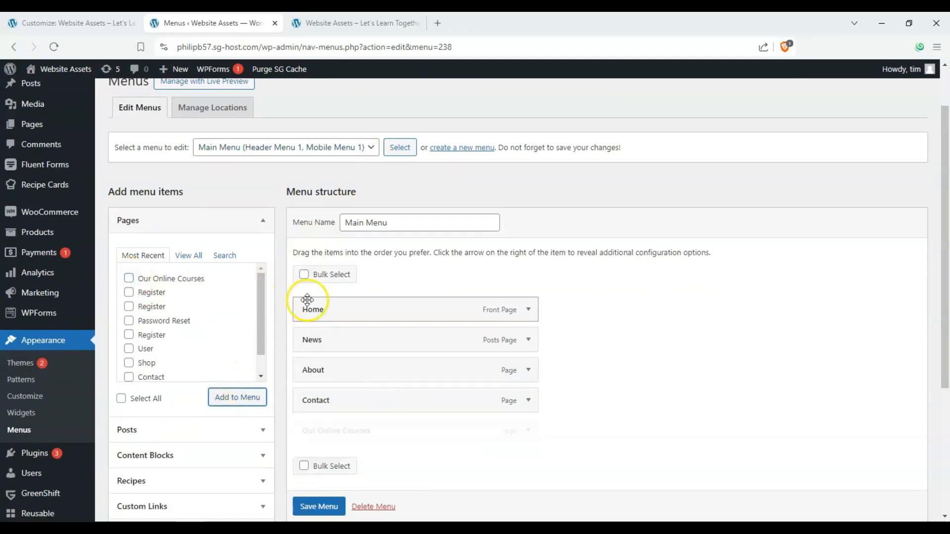
drag(317, 431, 307, 337)
click(319, 506)
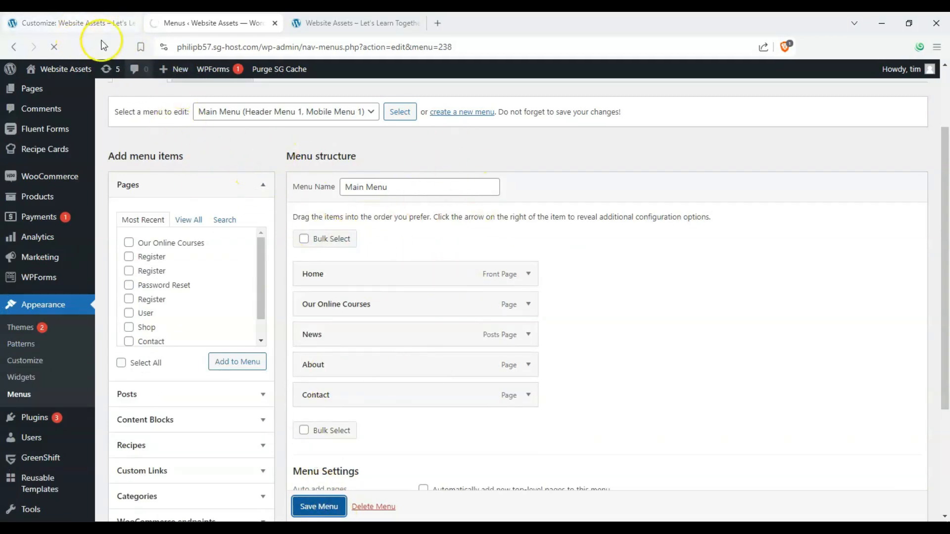
click(87, 23)
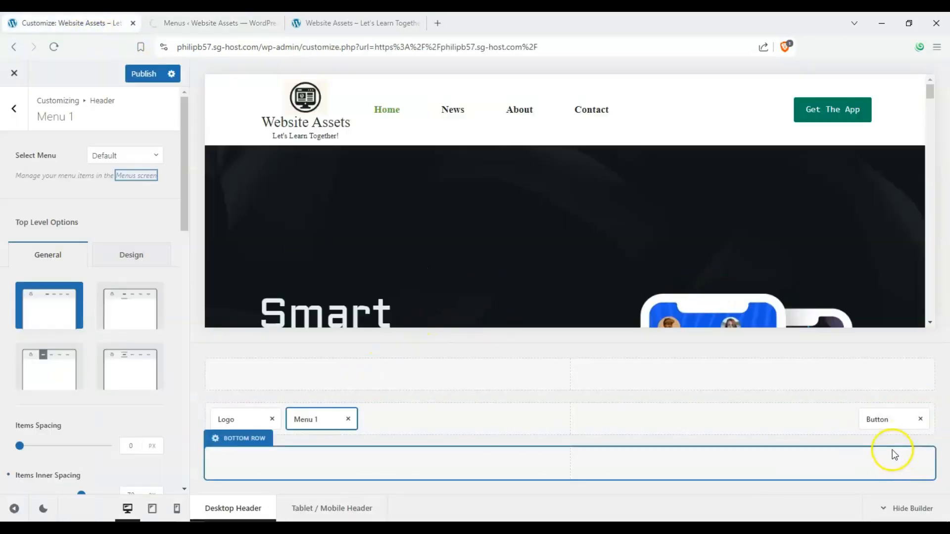
- Open the header Button element and set its label text to "SUBSCRIBE TO WEBSITE ASSETS!"
click(872, 419)
drag(133, 317, 113, 313)
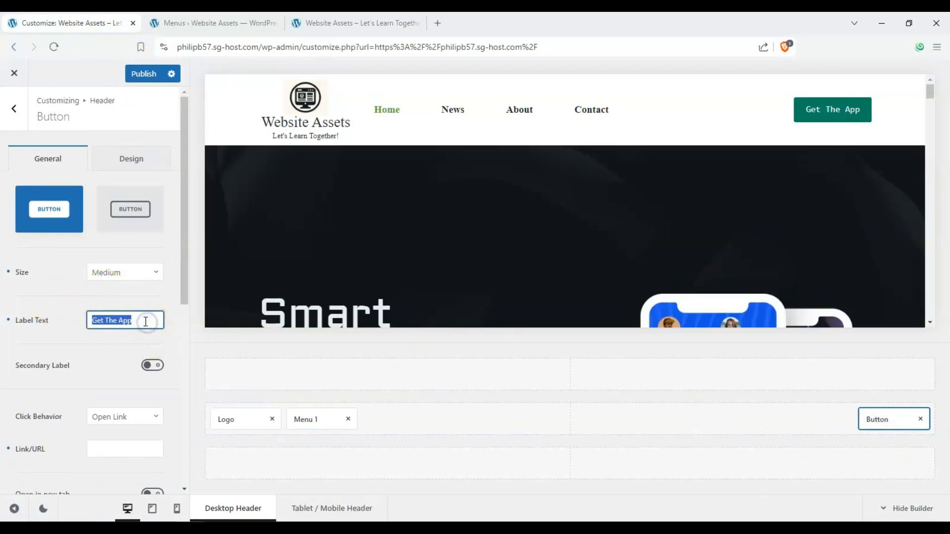
text(SUBSCRIBE)
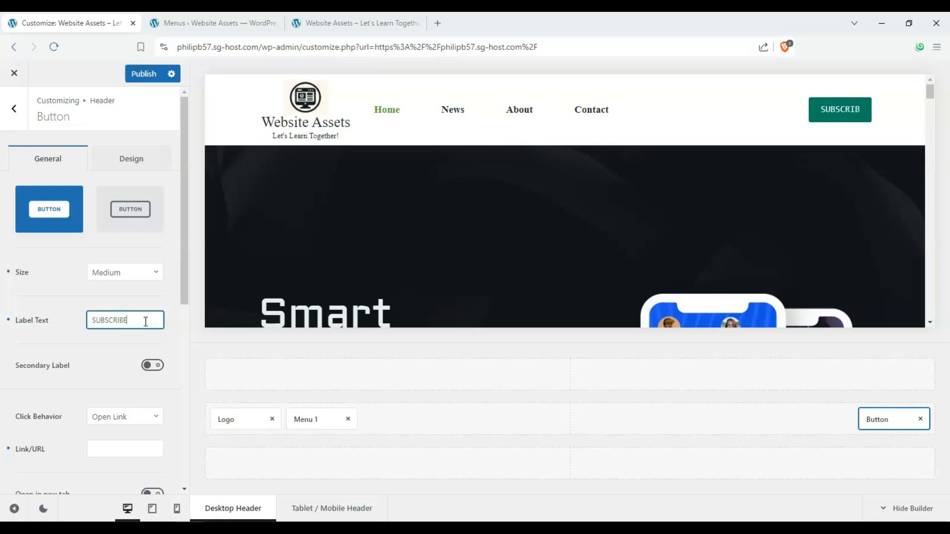
text( TO WEBSITE ASSETS!)
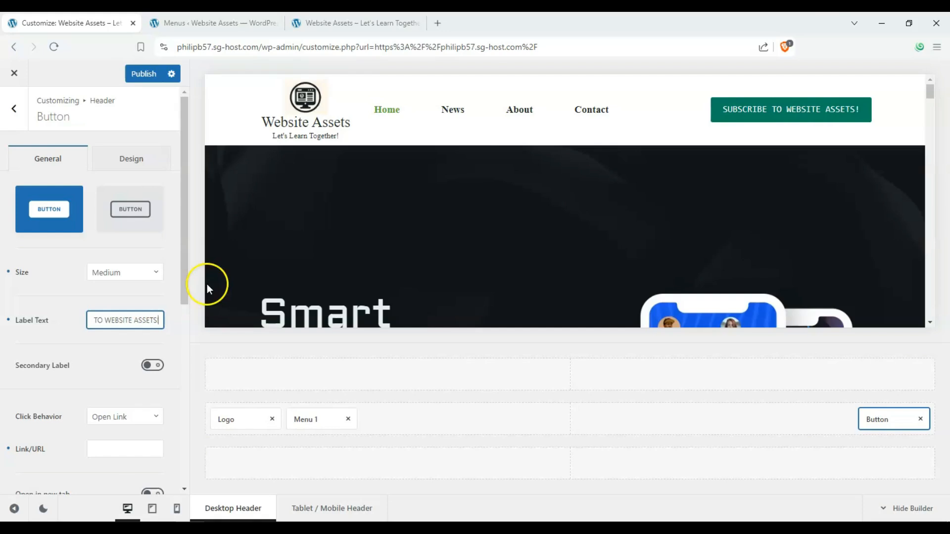
- Enable the header button's secondary label, keep the "Hurry Up!" text, and align the button text to the right on desktop
click(154, 366)
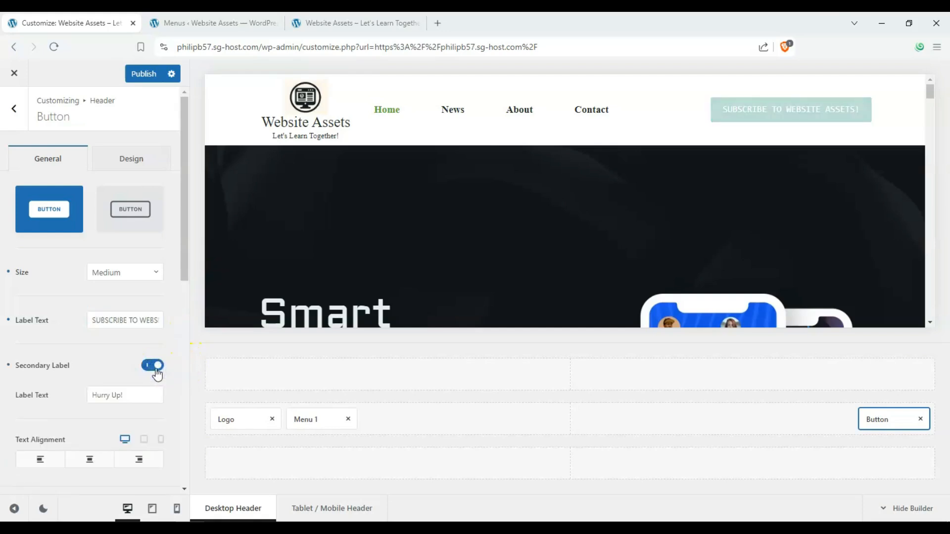
click(157, 369)
click(153, 370)
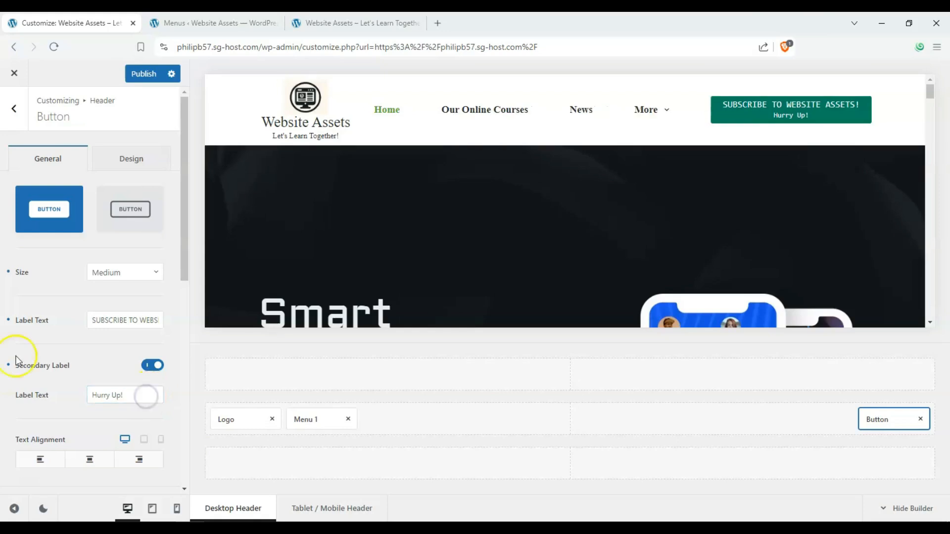
scroll(10, 258, down, 2)
scroll(10, 259, down, 2)
click(132, 303)
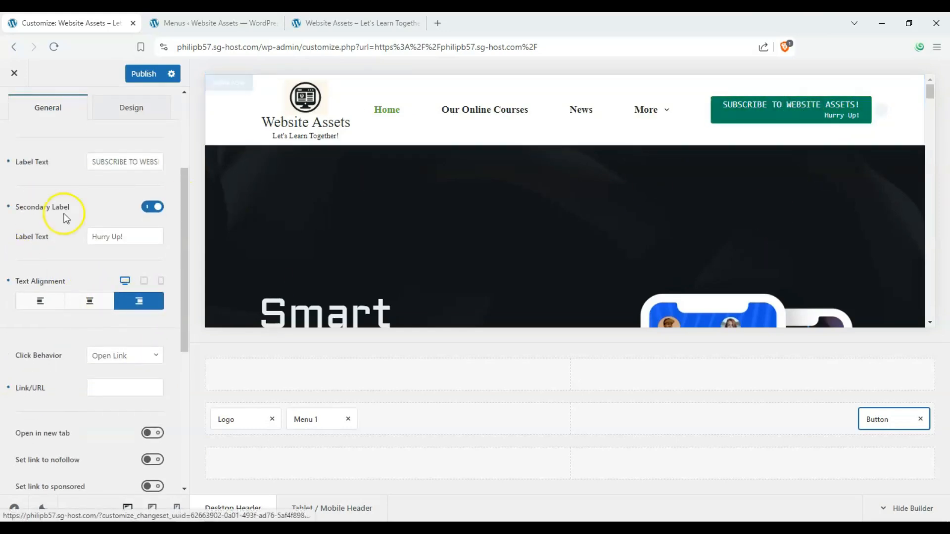
- Check the saved Main Menu on the Menus screen and look over the header button's remaining general options in the Customizer
scroll(38, 237, down, 3)
click(213, 22)
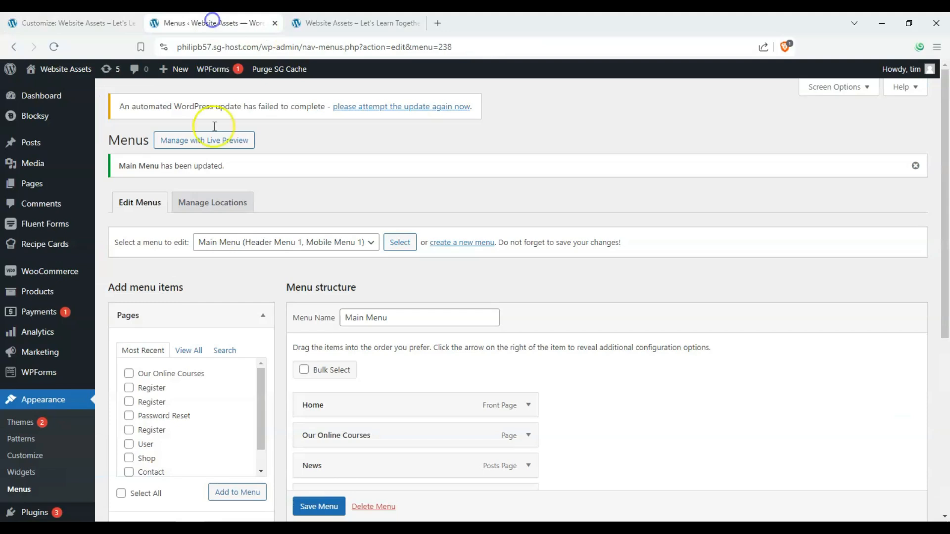
click(80, 23)
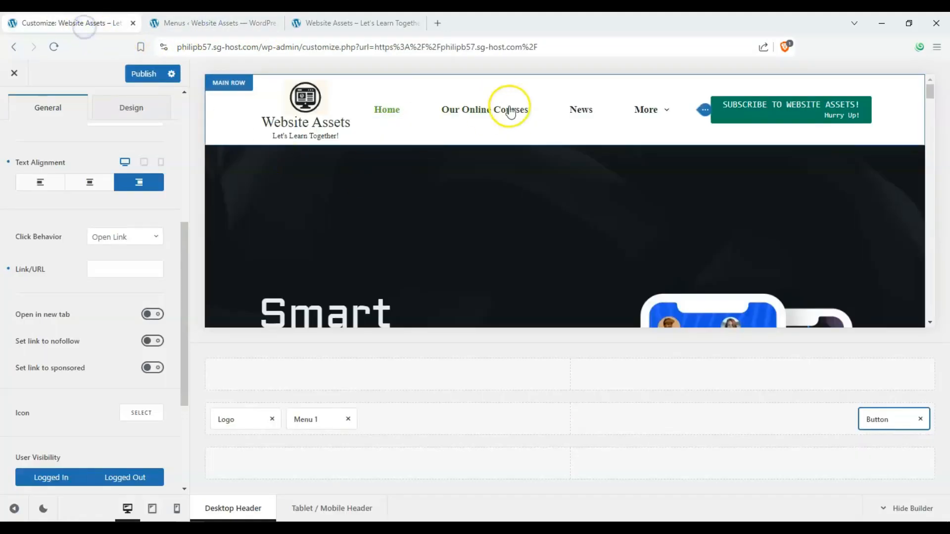
scroll(54, 346, down, 3)
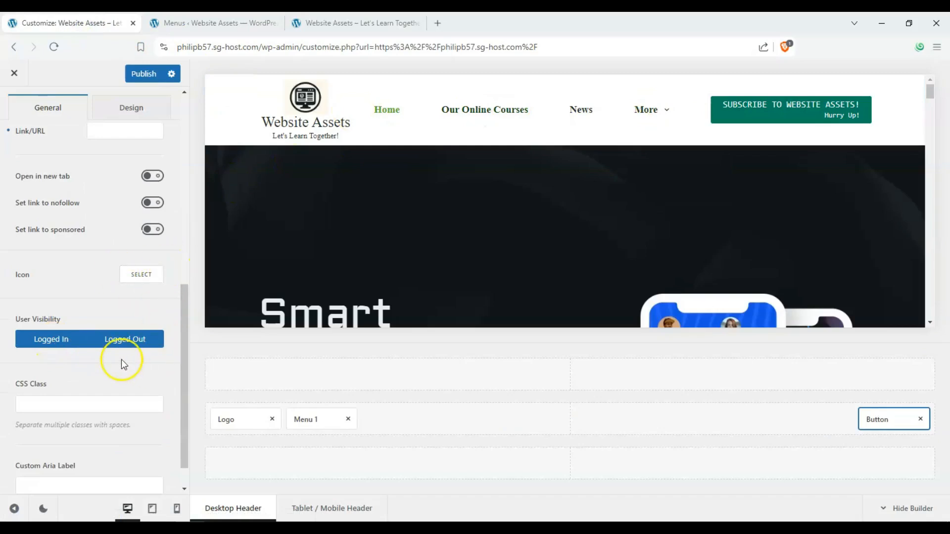
scroll(148, 361, up, 10)
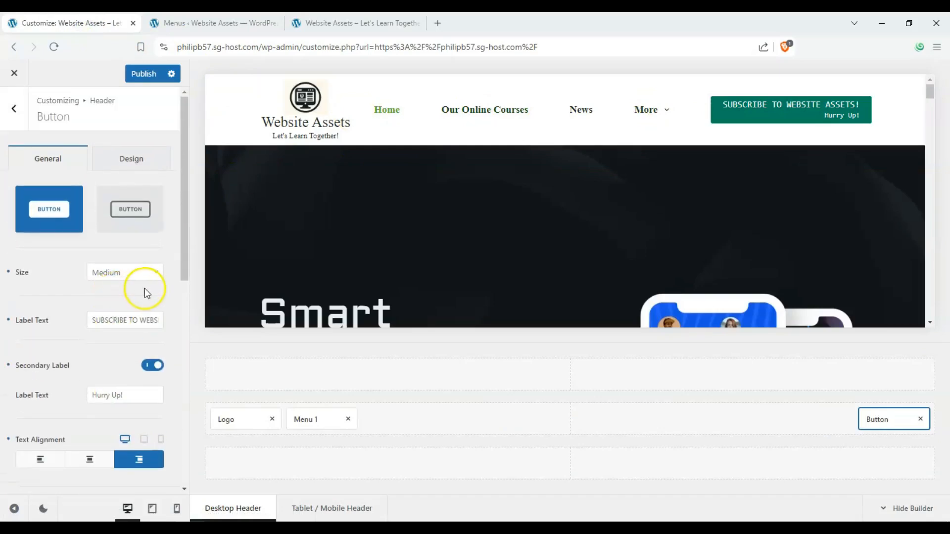
- Set the header button's size to Small, keep the filled button style, and return to the header elements
click(151, 285)
click(135, 316)
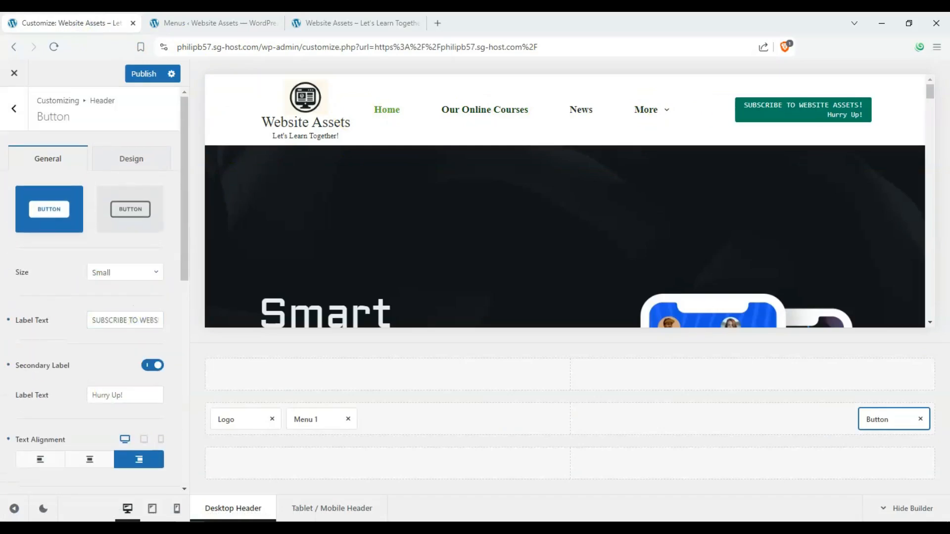
click(131, 206)
click(65, 209)
click(125, 157)
click(44, 168)
click(14, 109)
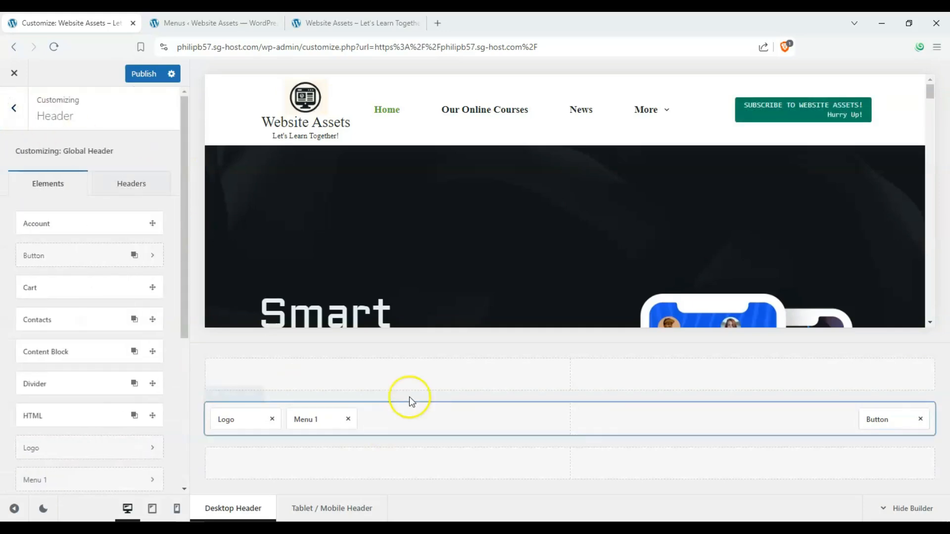
- Open the footer's Widget Area 1 and change its text widget title to "ABOUT WEBSITE ASSETS"
drag(926, 93, 927, 307)
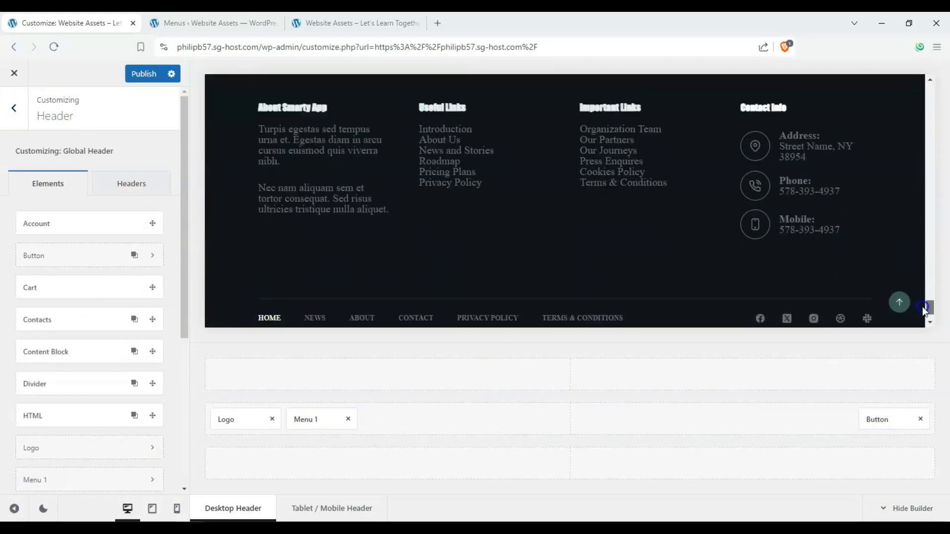
click(14, 108)
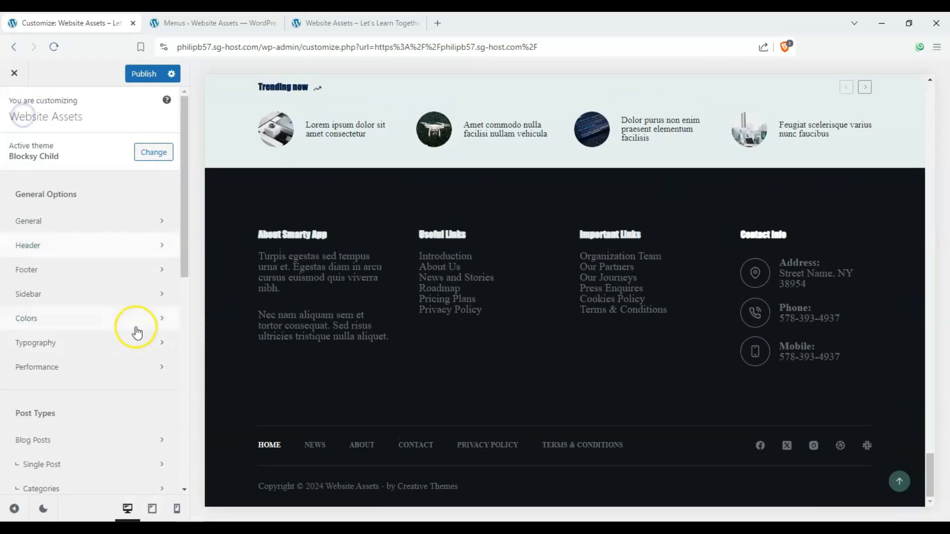
click(113, 273)
click(268, 379)
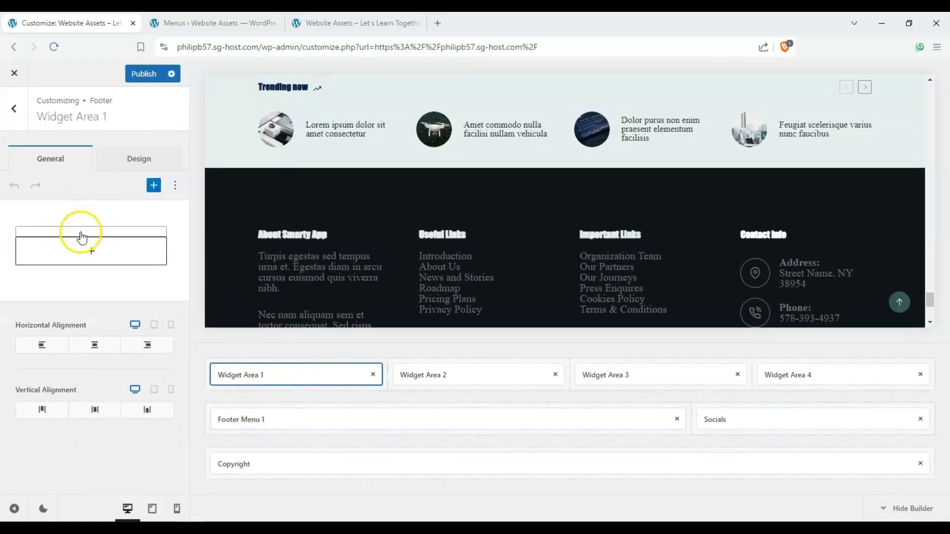
click(89, 334)
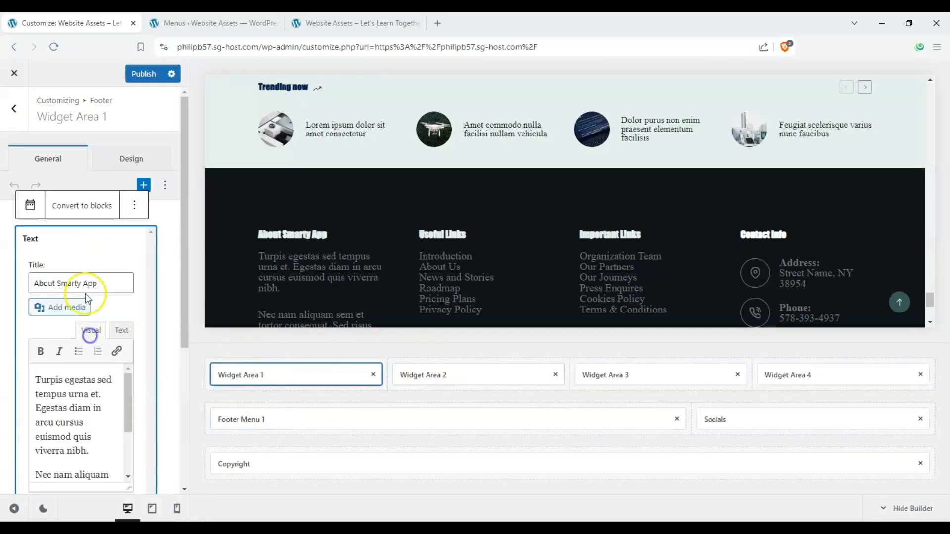
triple_click(97, 283)
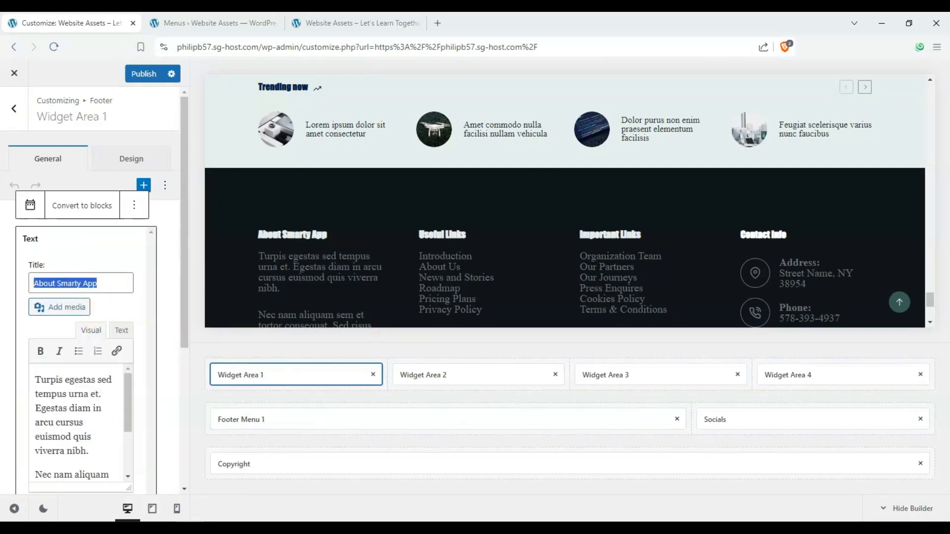
text(ABOUT WEBS)
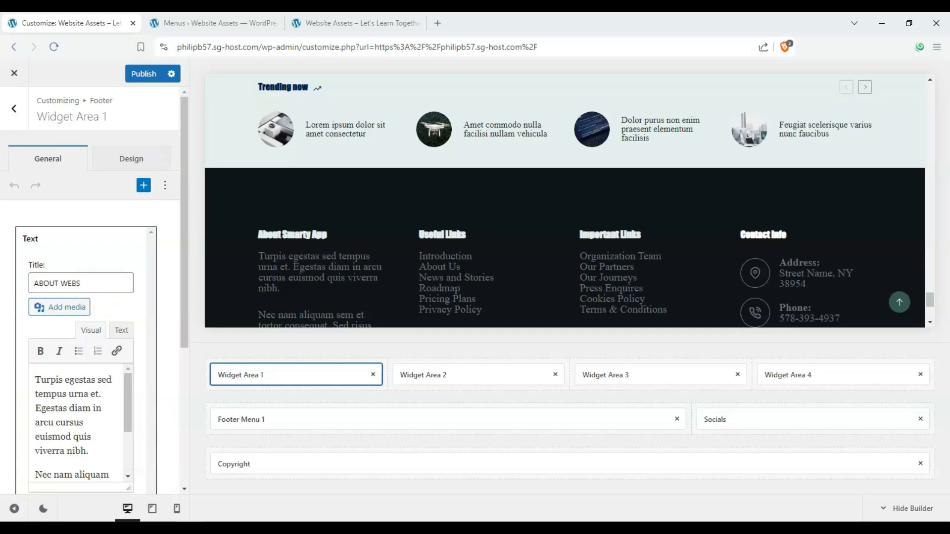
text(ITE ASSETS)
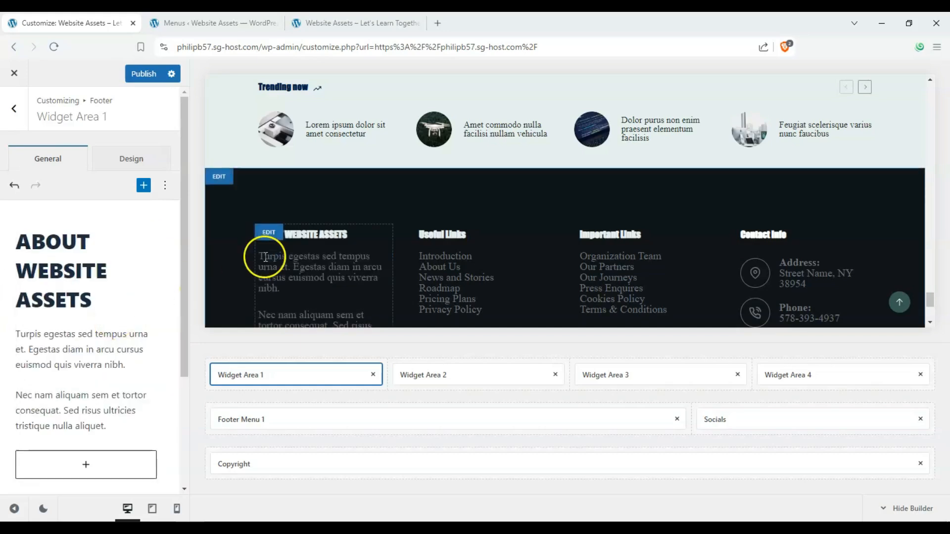
- Open the footer's Socials element and remove the Instagram and X (Twitter) networks
scroll(357, 257, down, 3)
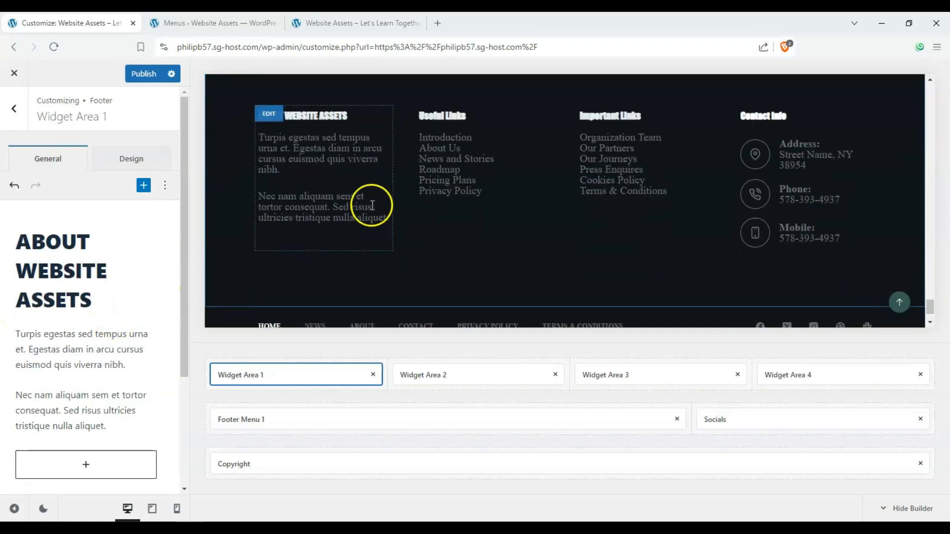
scroll(369, 208, up, 2)
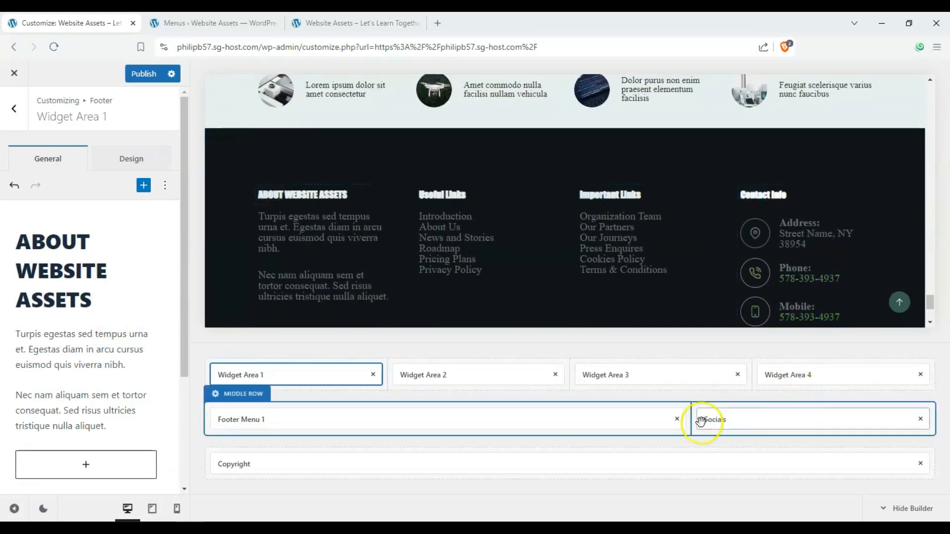
click(747, 422)
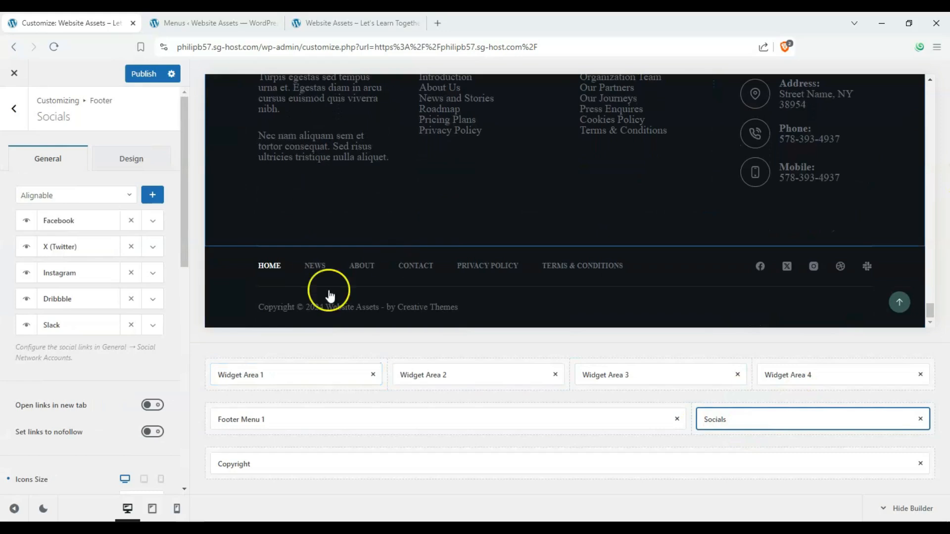
click(130, 273)
click(129, 250)
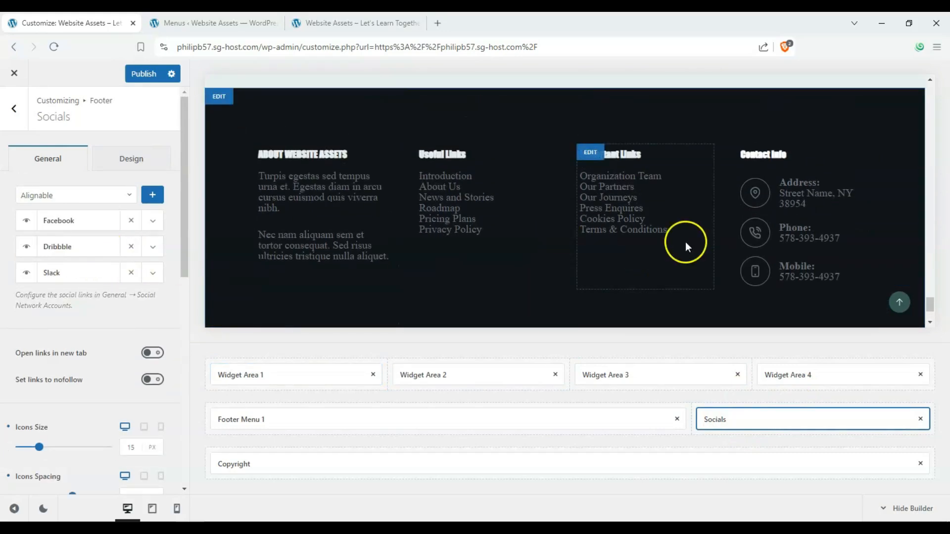
- Return to the main Customizer options, preview the News page, and open the Blog Posts settings
click(15, 114)
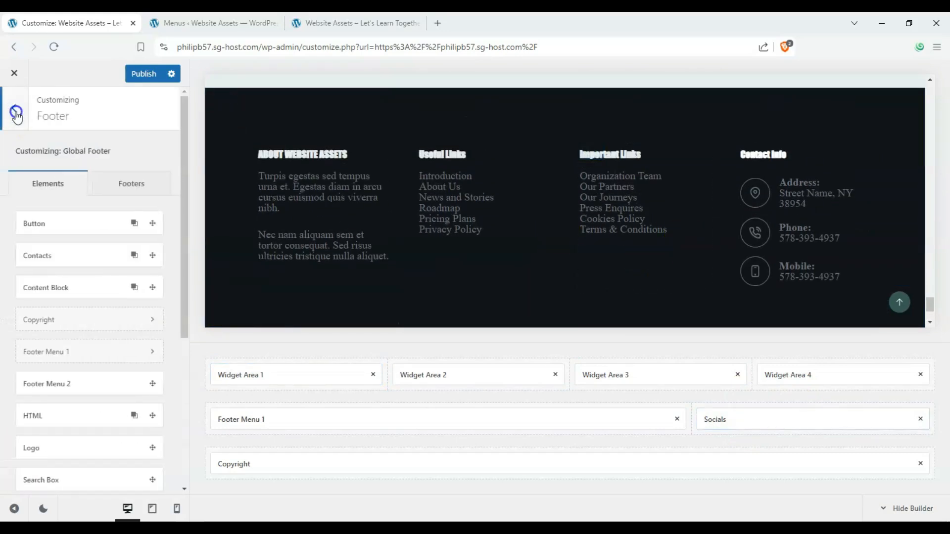
click(16, 115)
drag(941, 475, 946, 97)
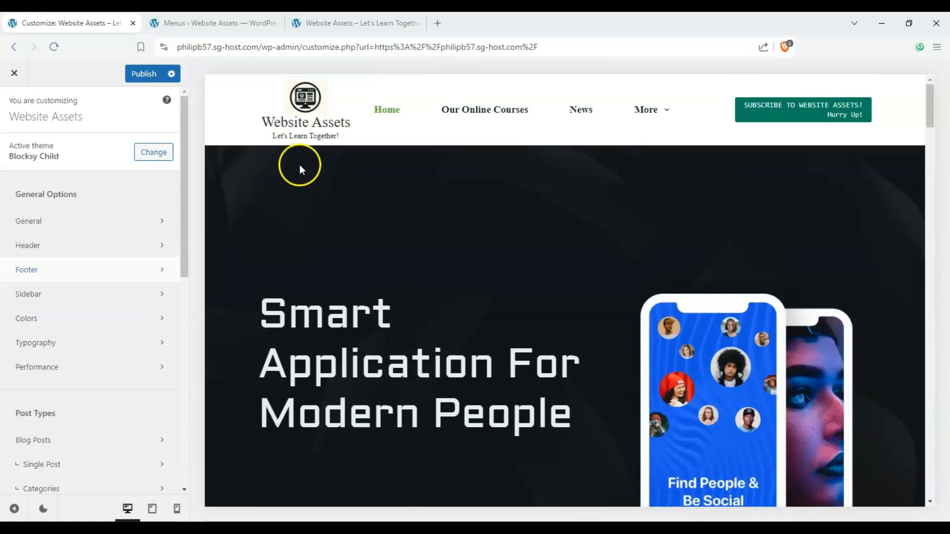
click(578, 108)
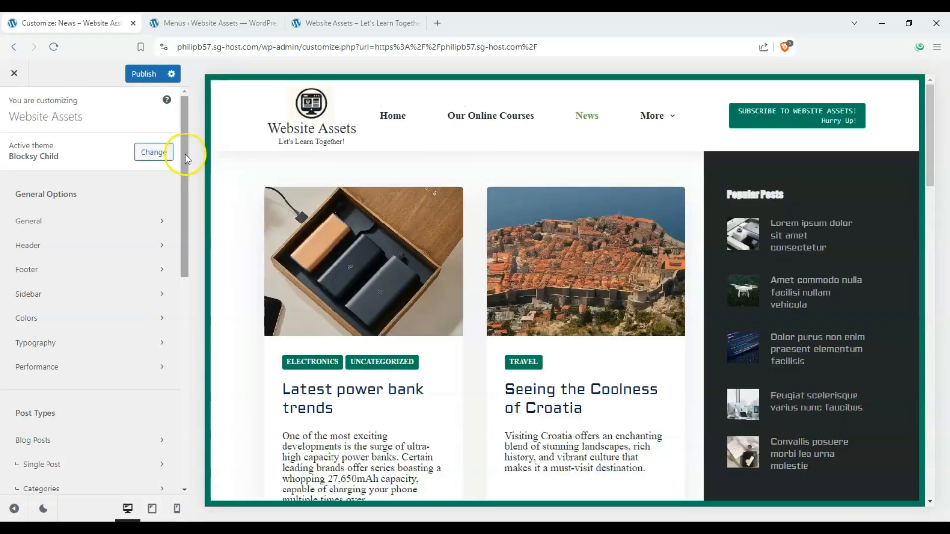
drag(185, 153, 180, 230)
click(134, 278)
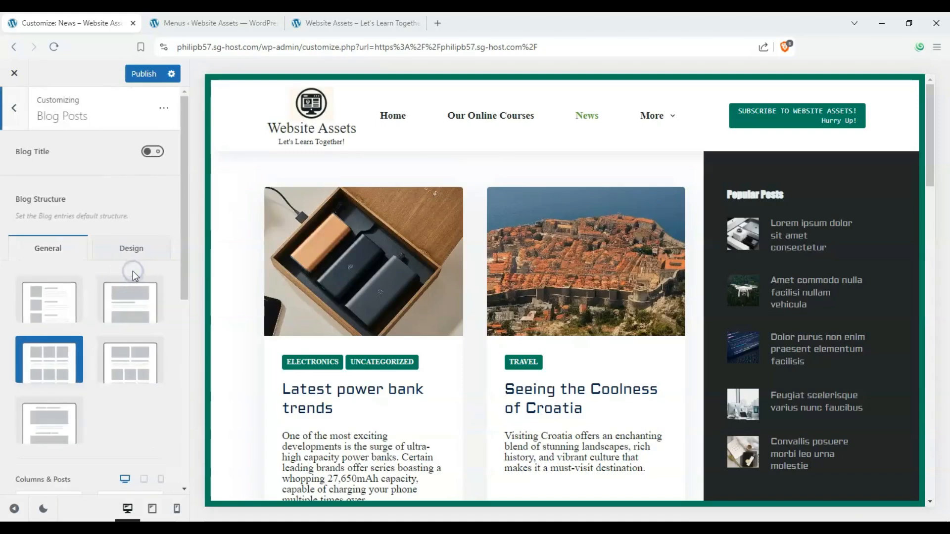
- Try the other blog structure layouts, including Gutenberg, and set the blog structure to Simple
click(142, 318)
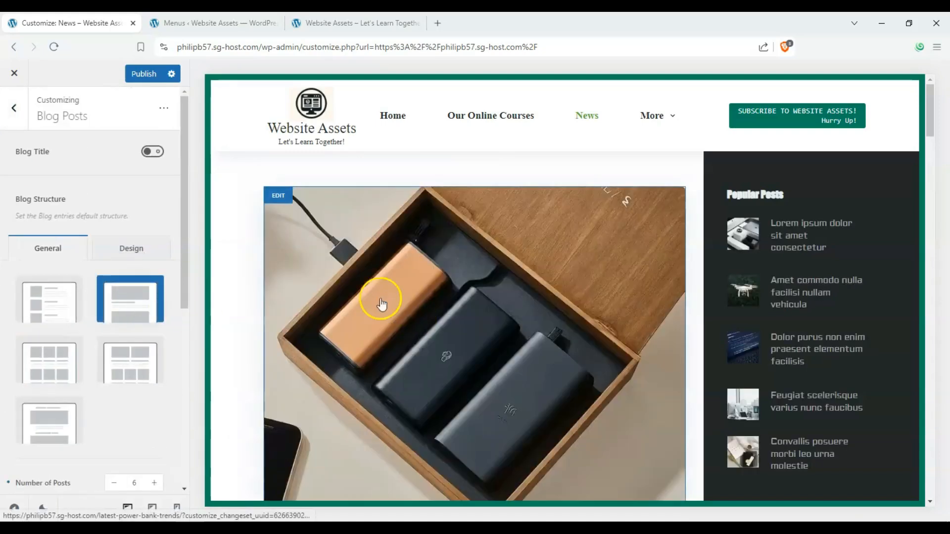
scroll(346, 317, down, 4)
click(122, 389)
click(61, 432)
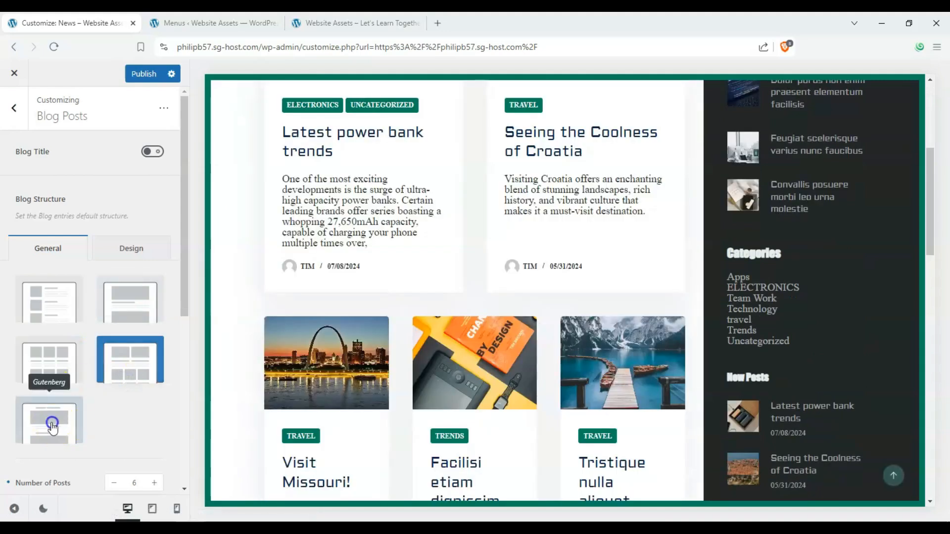
click(57, 296)
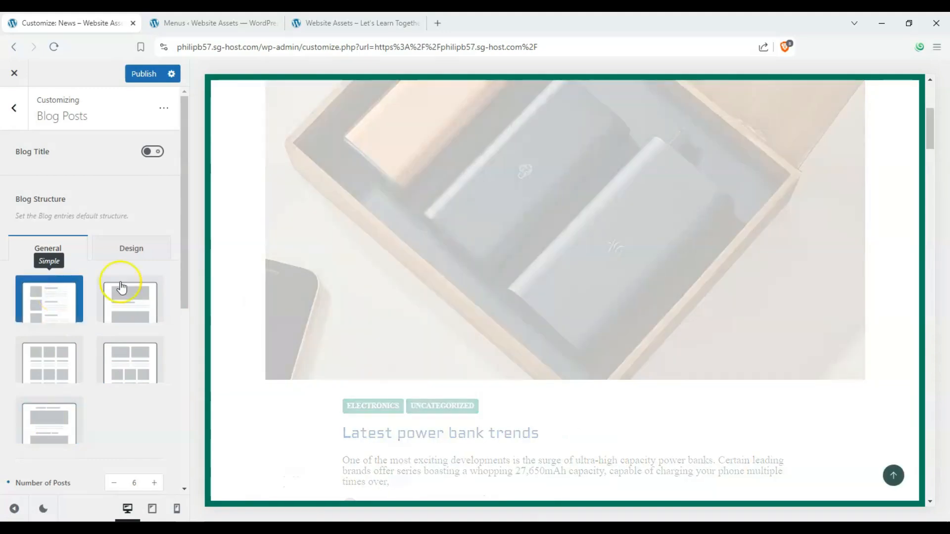
- Turn off the sidebar in the Blog Posts page elements
scroll(372, 179, up, 5)
scroll(362, 208, down, 8)
scroll(365, 199, down, 3)
scroll(89, 292, down, 5)
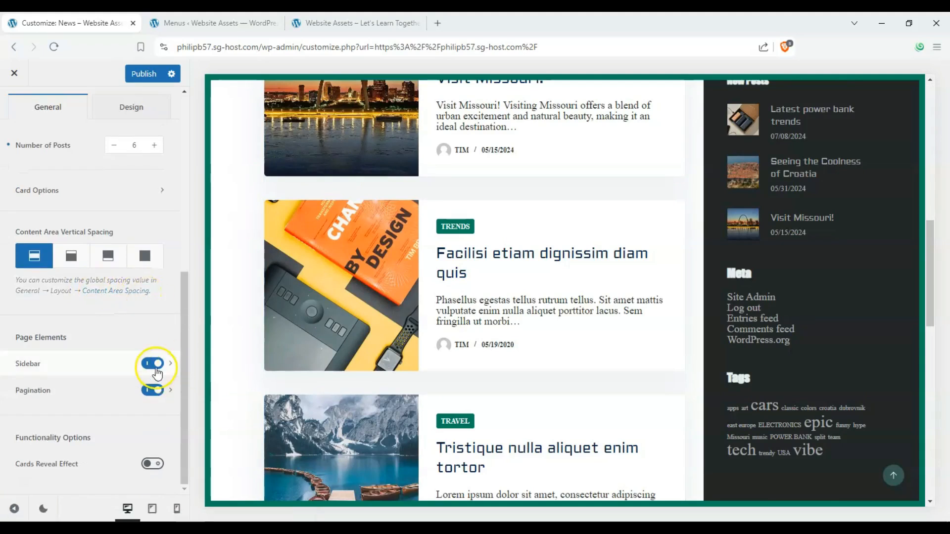
click(157, 368)
scroll(728, 286, up, 5)
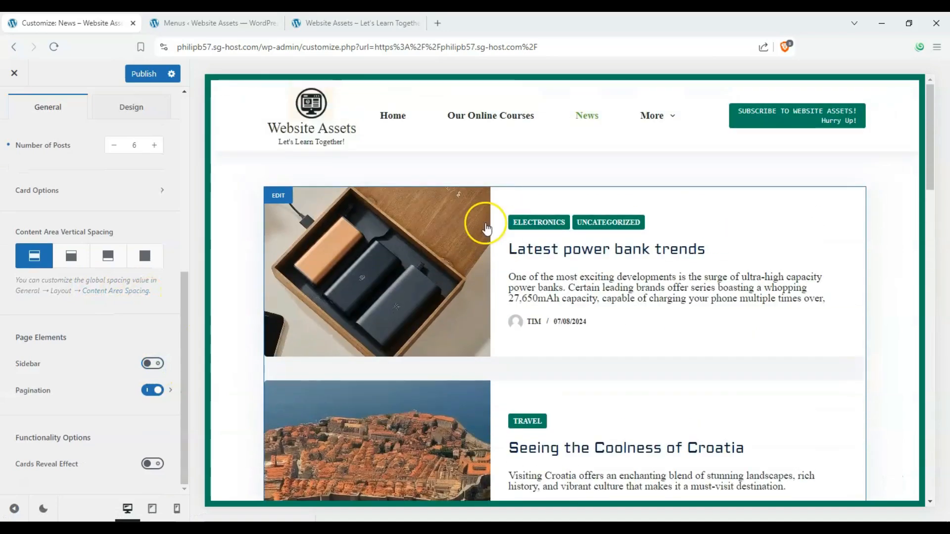
- Look through the News page's post list and open the "Tristique nulla aliquet enim tortor" and "Seeing the Coolness of Croatia" posts in new tabs
scroll(471, 229, down, 12)
scroll(459, 223, down, 9)
scroll(450, 221, up, 5)
middle_click(447, 222)
scroll(446, 223, up, 12)
middle_click(444, 225)
scroll(445, 225, up, 5)
scroll(91, 223, up, 7)
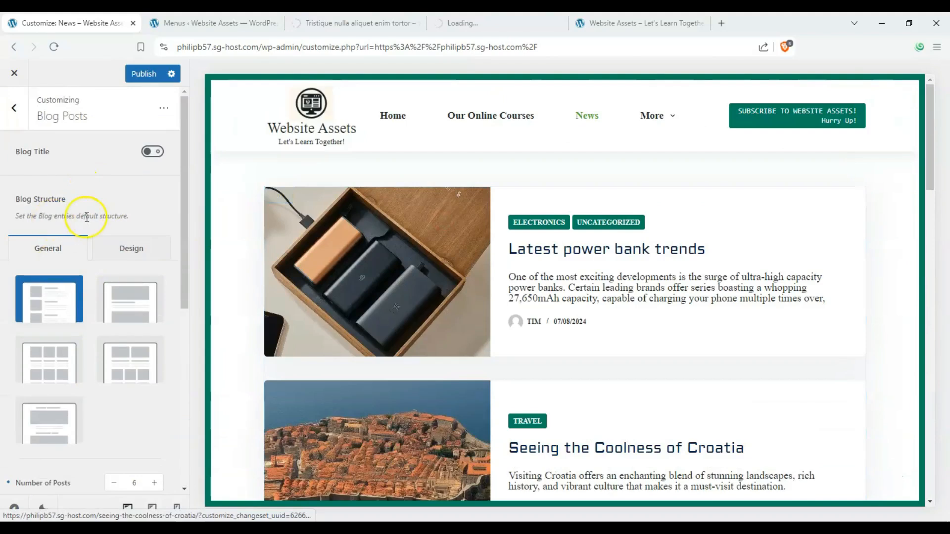
- Reduce the number of posts shown on the blog page to 3 and check the post list preview
scroll(87, 217, down, 4)
click(113, 304)
click(112, 304)
click(113, 305)
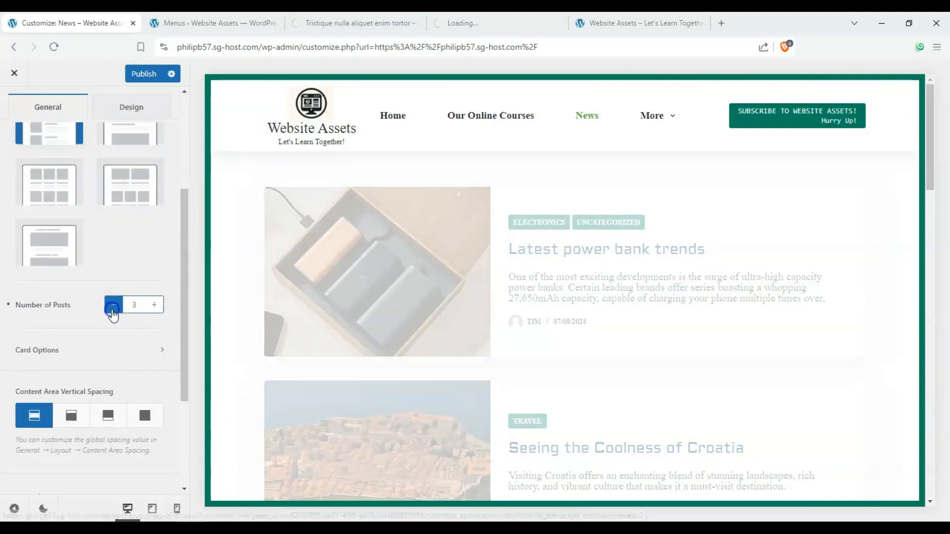
scroll(12, 251, down, 3)
scroll(414, 261, down, 5)
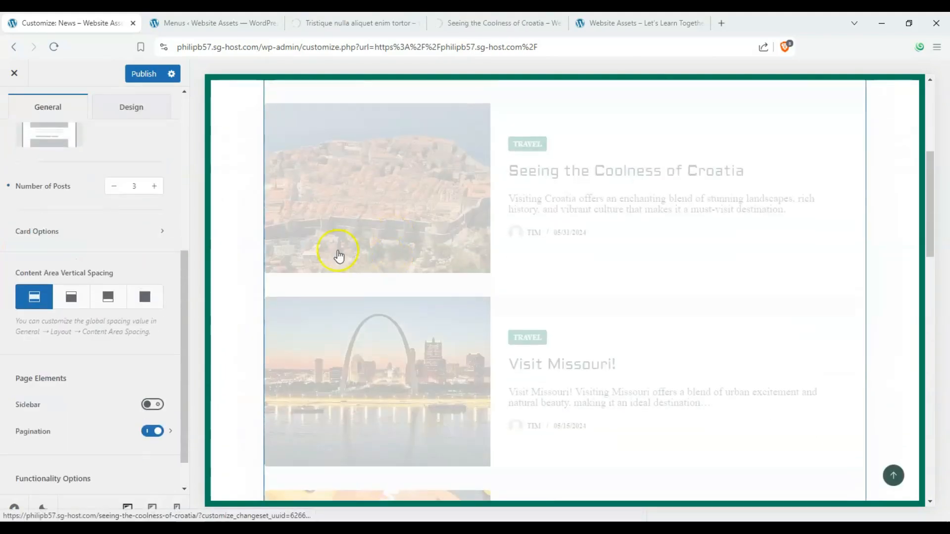
- Load more posts in the News preview and remove both Post Meta elements from the blog post cards
scroll(338, 256, down, 5)
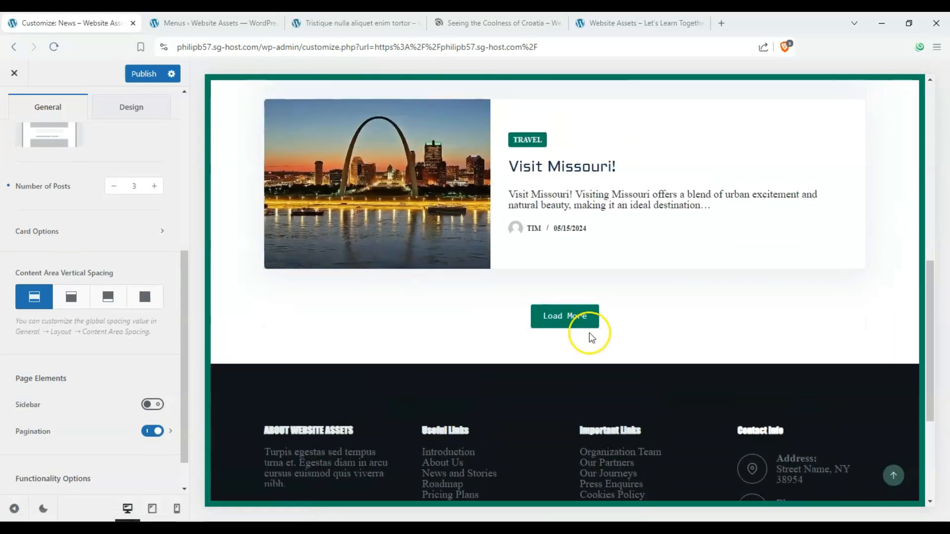
click(584, 322)
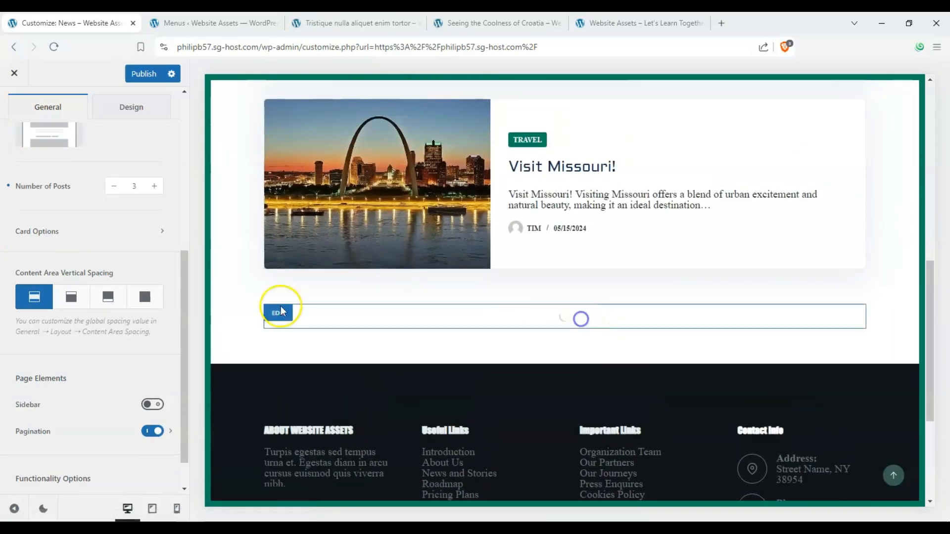
click(139, 249)
scroll(307, 297, up, 10)
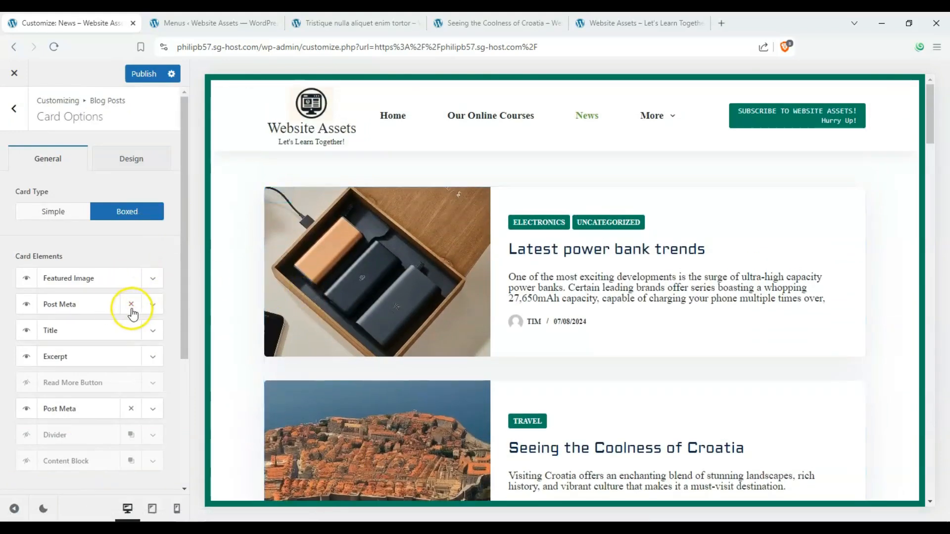
drag(591, 324, 537, 322)
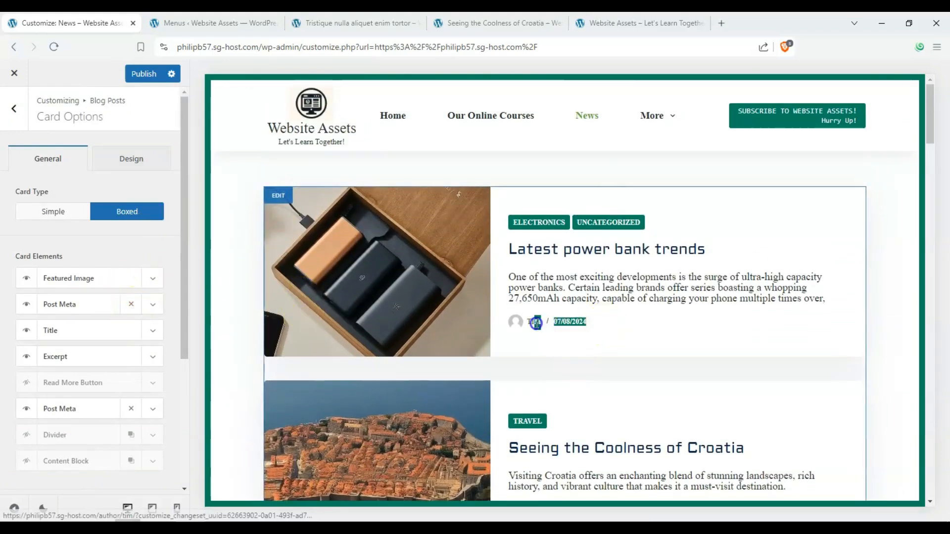
click(131, 304)
click(31, 386)
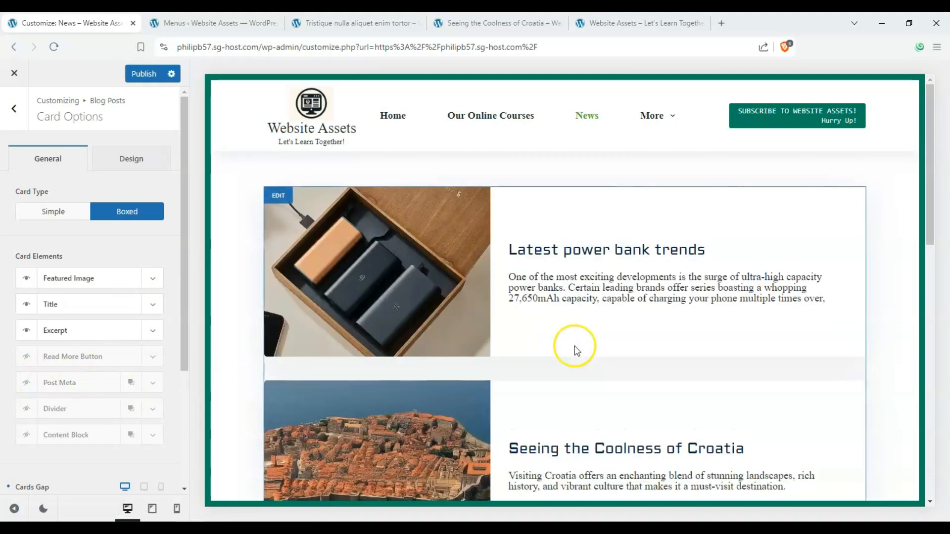
scroll(568, 339, down, 2)
scroll(568, 339, up, 2)
- Open the Home page in the preview and look through its sections down to How The App Works
click(383, 112)
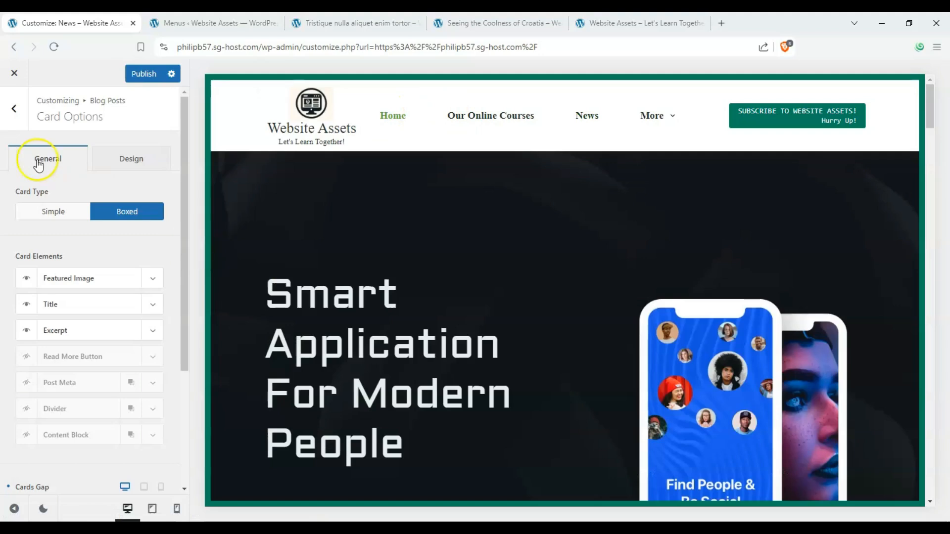
click(11, 113)
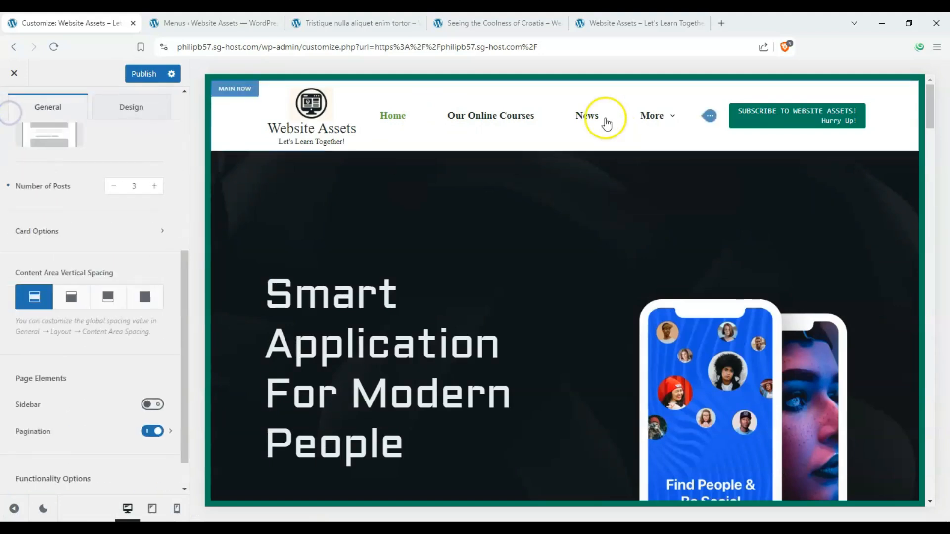
mouse_move(672, 129)
scroll(414, 287, down, 5)
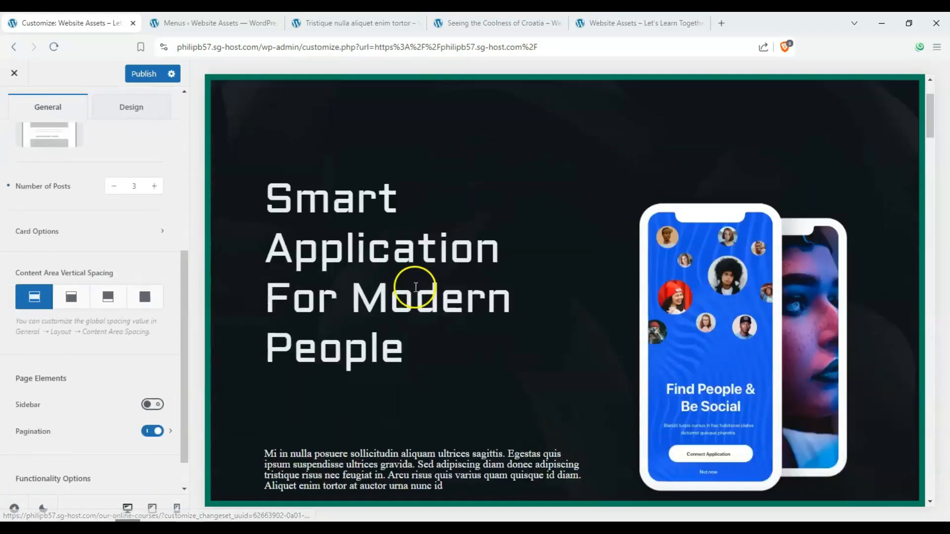
scroll(304, 300, down, 10)
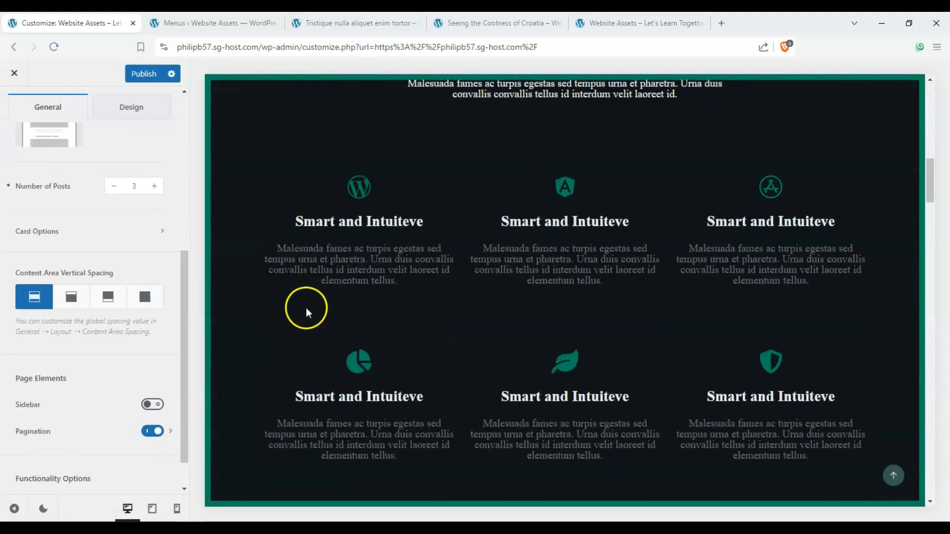
drag(460, 238, 861, 396)
click(872, 418)
drag(476, 241, 686, 267)
click(482, 273)
drag(462, 244, 719, 260)
click(601, 252)
scroll(402, 307, down, 4)
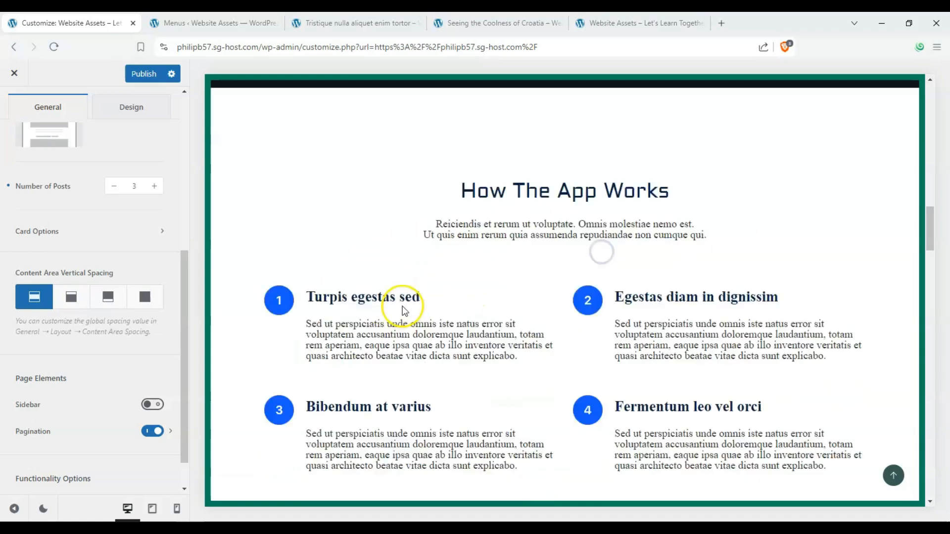
- Return to the beginning of the Home page preview and publish the customizer changes
scroll(438, 316, up, 3)
scroll(407, 375, up, 10)
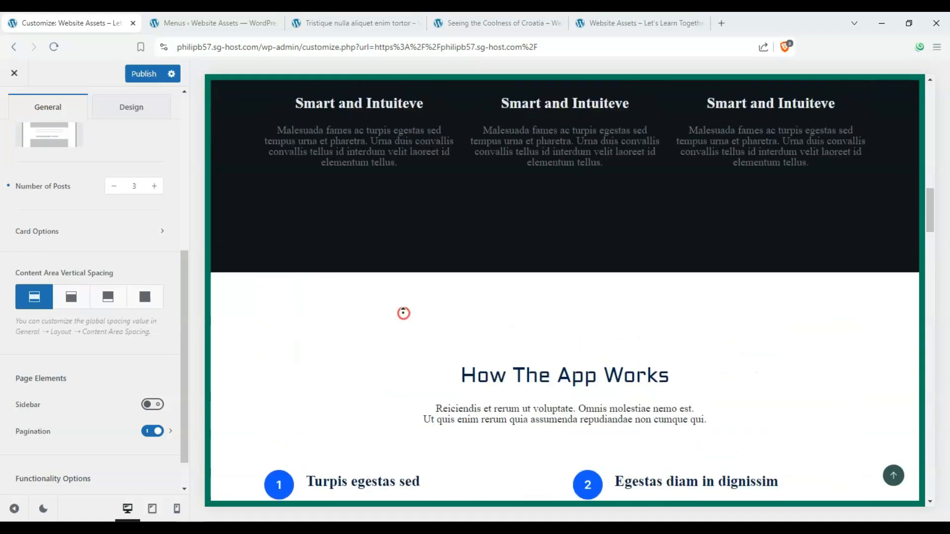
scroll(380, 366, up, 5)
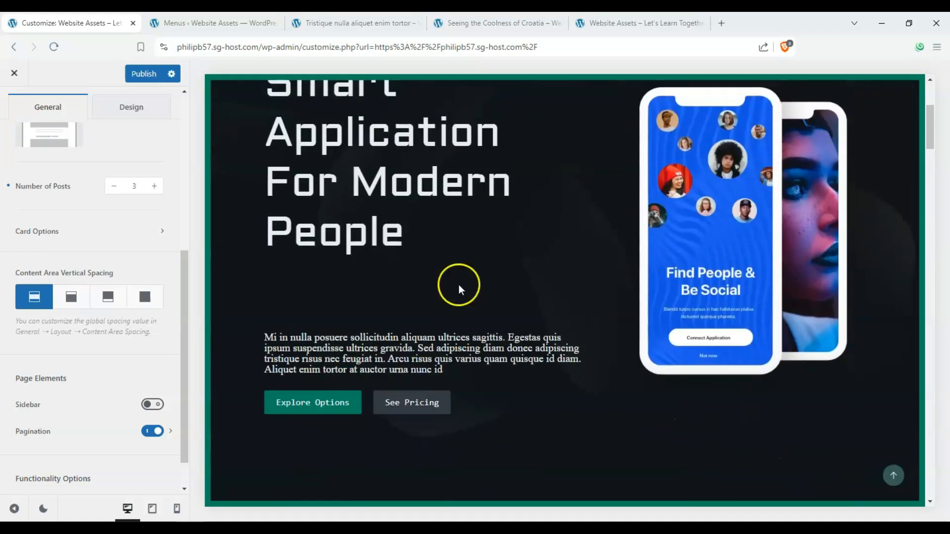
scroll(503, 328, up, 3)
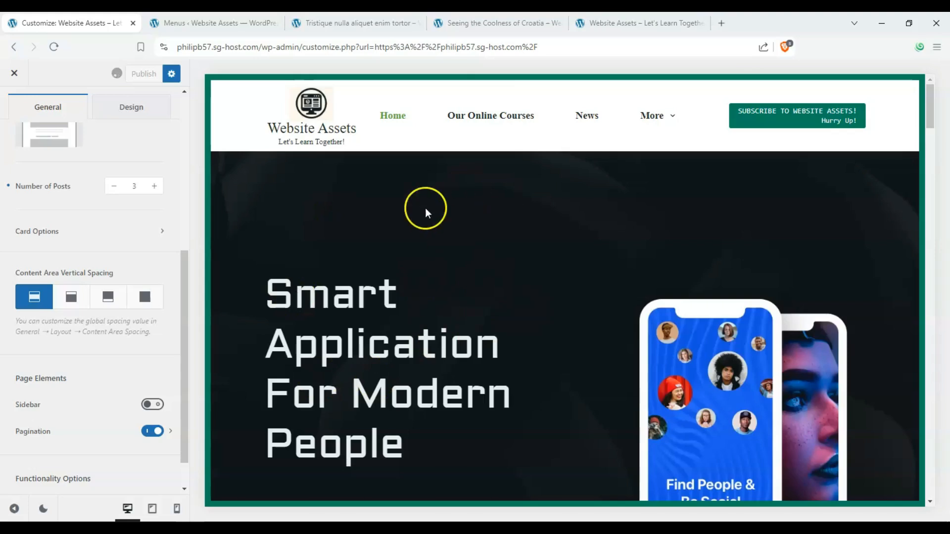
- Close the "Seeing the Coolness of Croatia" tab and place the live site's tab directly after the Customizer tab
click(561, 24)
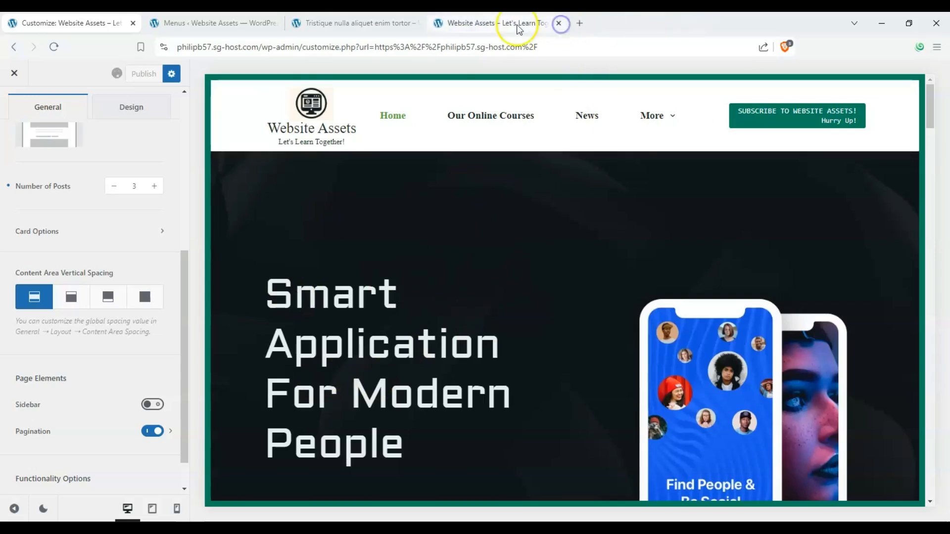
click(517, 25)
drag(517, 24, 363, 23)
drag(282, 23, 213, 22)
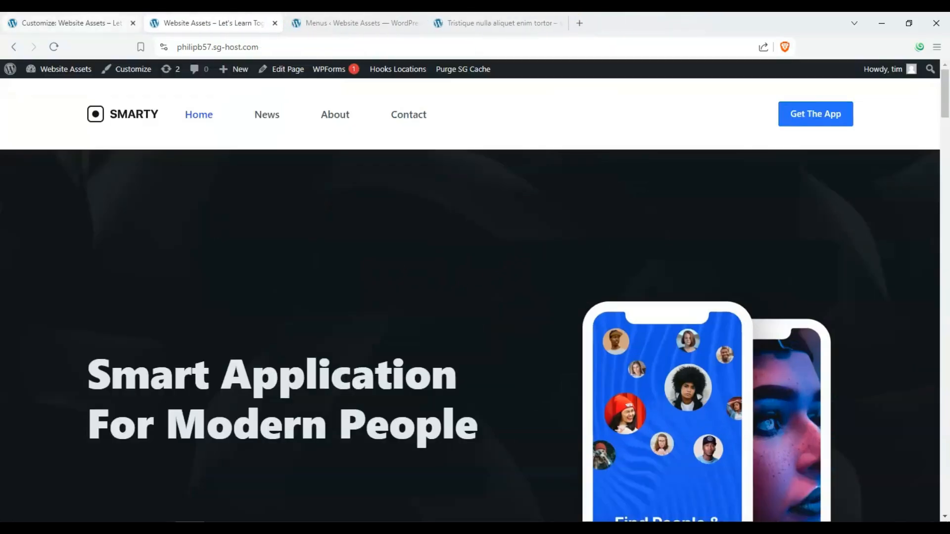
click(74, 23)
click(212, 25)
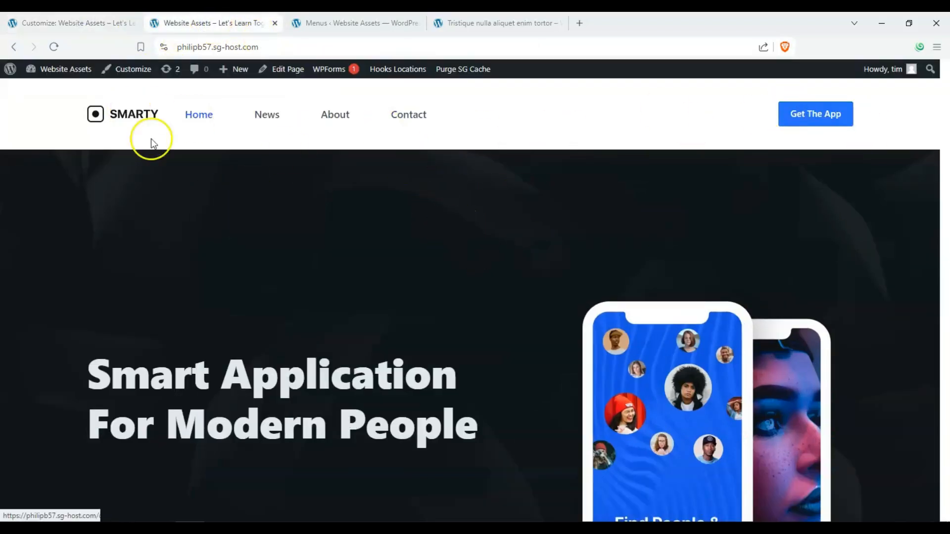
- Look through the live front page from the SMARTY header to the footer before reloading it
drag(940, 116, 949, 242)
drag(340, 120, 546, 242)
click(876, 270)
drag(944, 234, 901, 462)
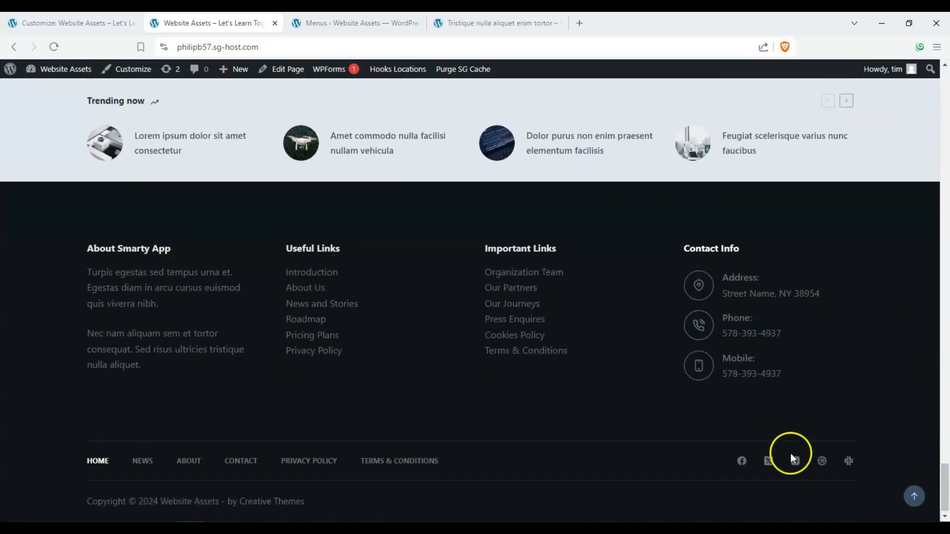
drag(943, 483, 946, 88)
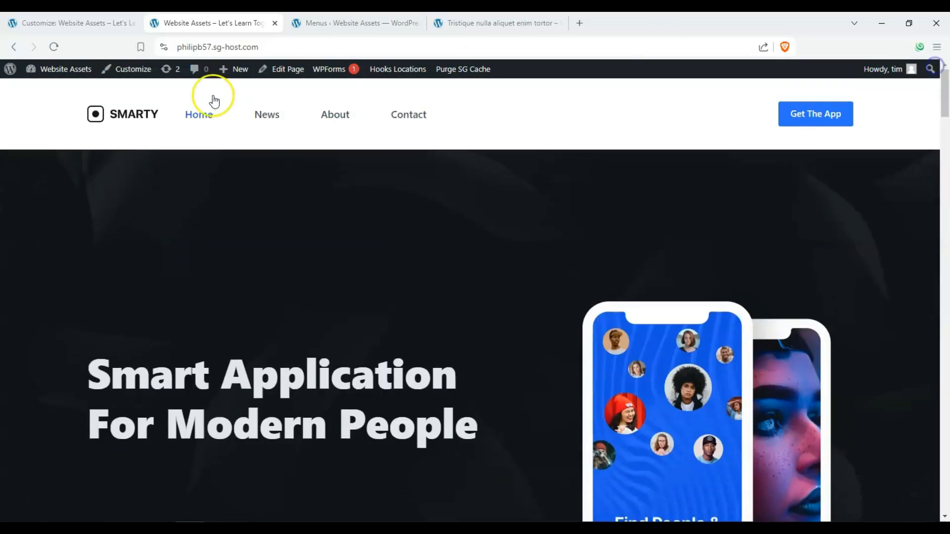
- Reload the live front page and check the customized header and the sections down to How The App Works
click(82, 22)
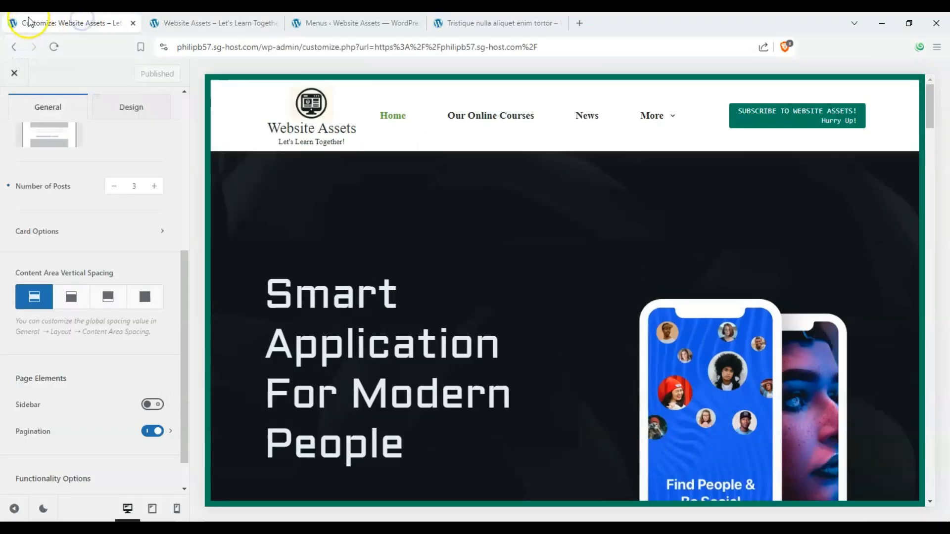
click(189, 22)
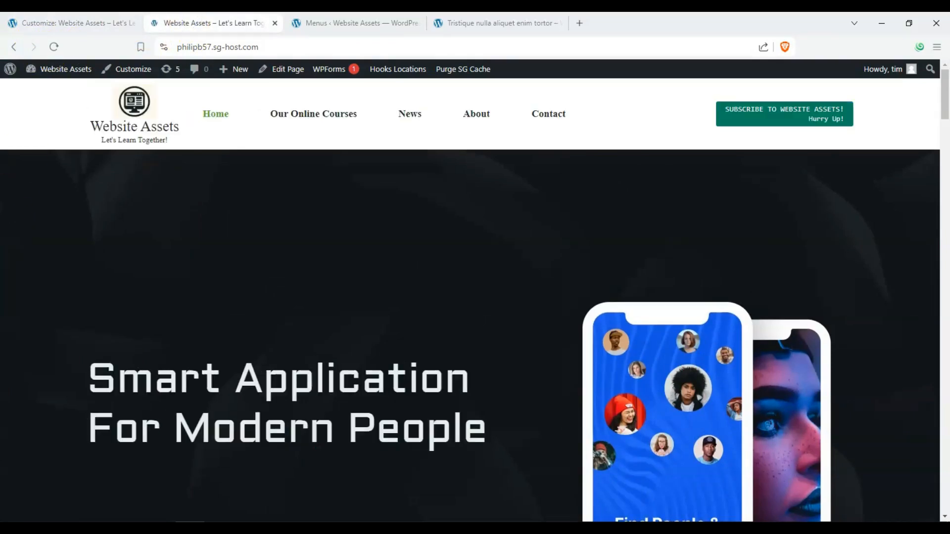
drag(945, 97, 942, 121)
scroll(280, 200, down, 10)
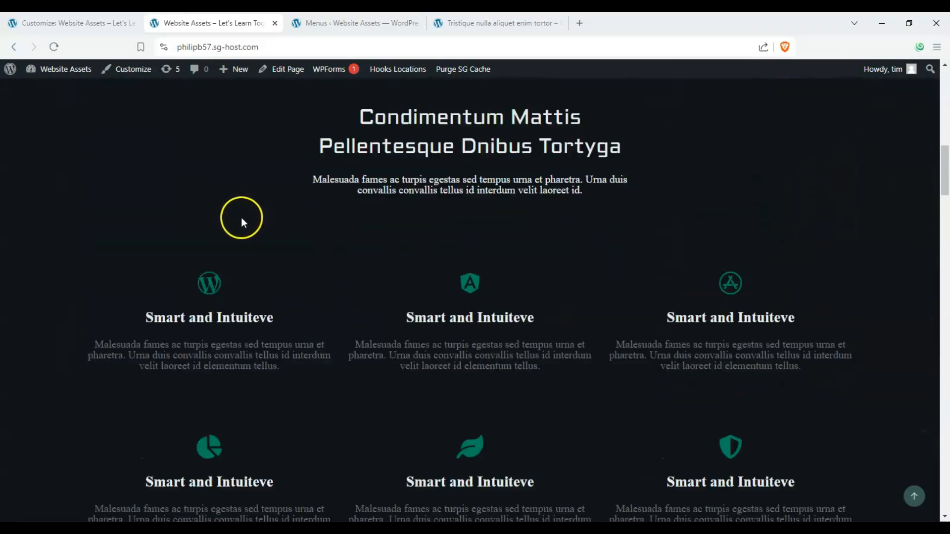
scroll(223, 297, down, 8)
scroll(222, 292, up, 6)
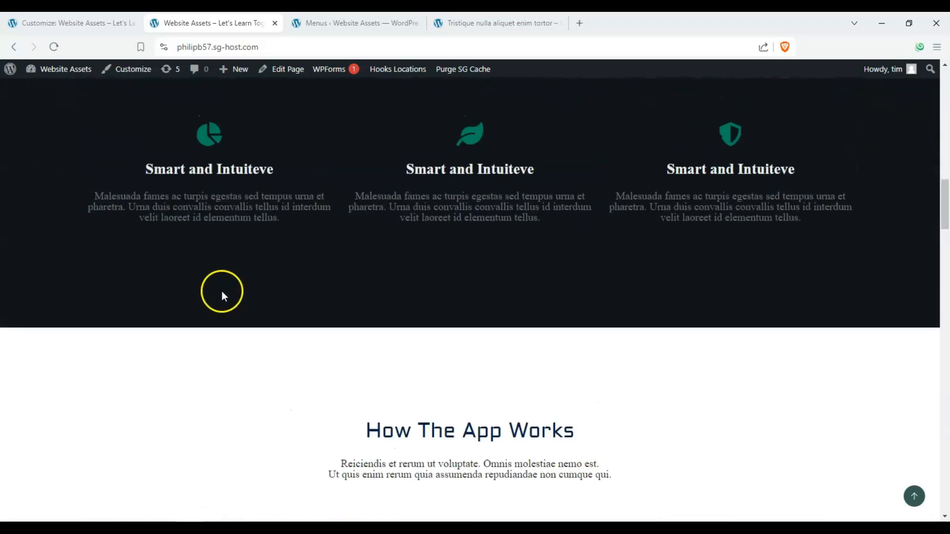
- Return to the beginning of the live front page and open the Home page for editing
scroll(221, 298, up, 10)
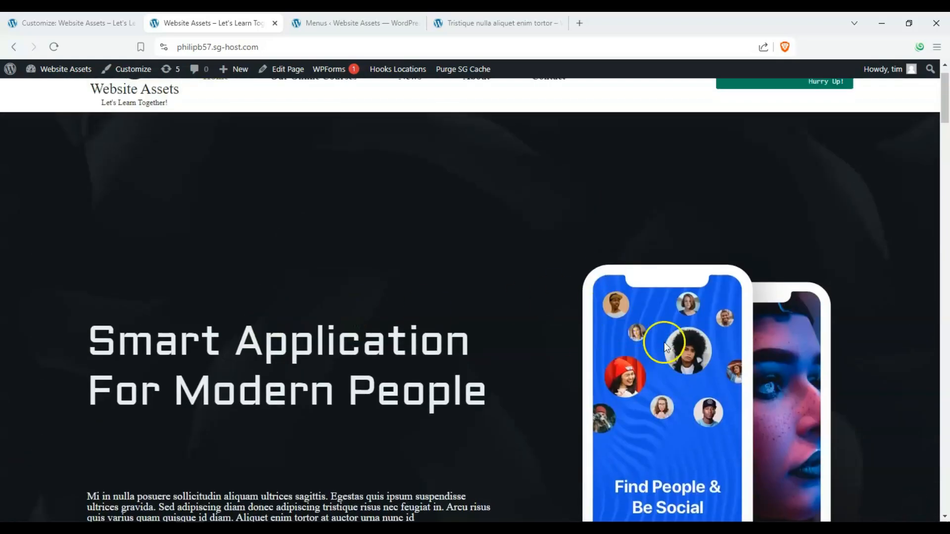
scroll(658, 302, up, 3)
scroll(589, 301, up, 3)
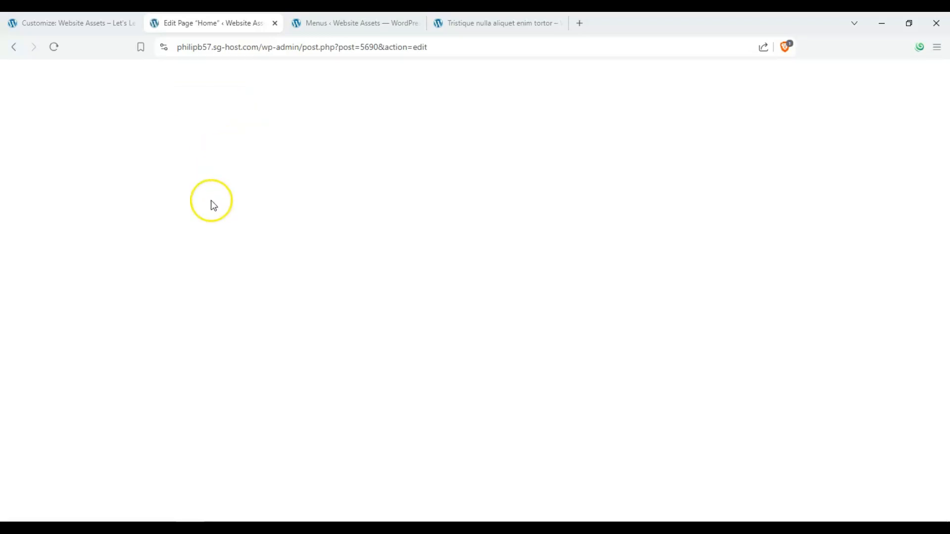
- Replace the hero heading "Smart Application For Modern People" on the Home page with "WordPress tutorials for Smart folks."
scroll(272, 241, down, 2)
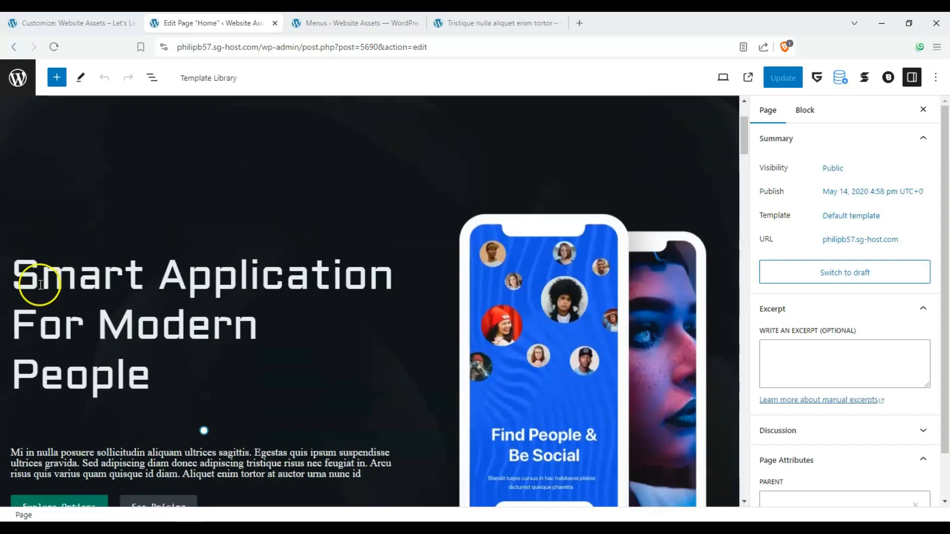
double_click(39, 285)
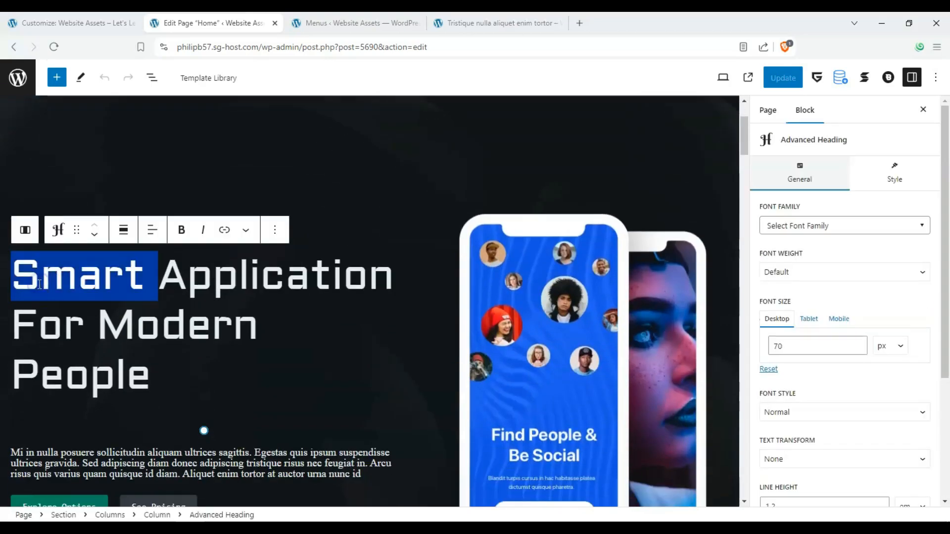
scroll(297, 267, down, 3)
click(174, 250)
triple_click(101, 248)
scroll(153, 405, up, 2)
scroll(152, 406, down, 3)
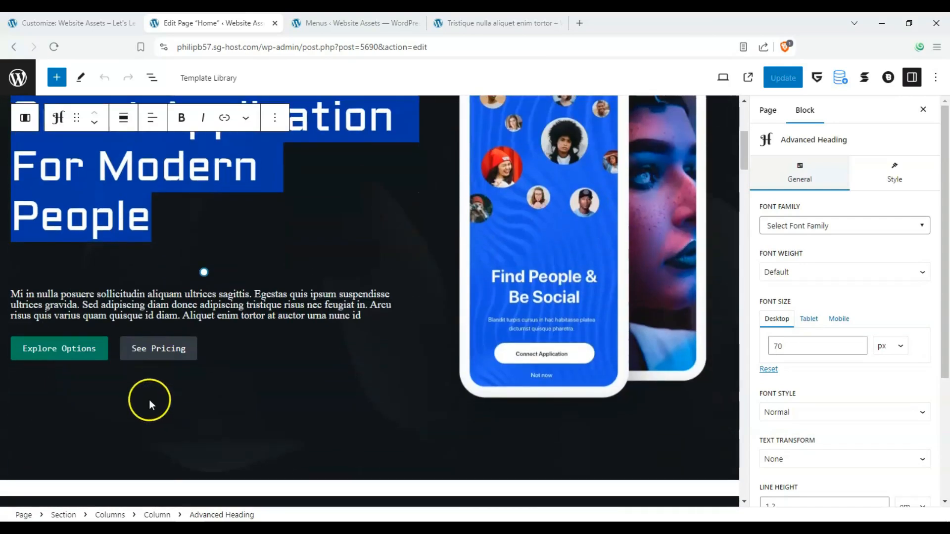
scroll(139, 341, up, 2)
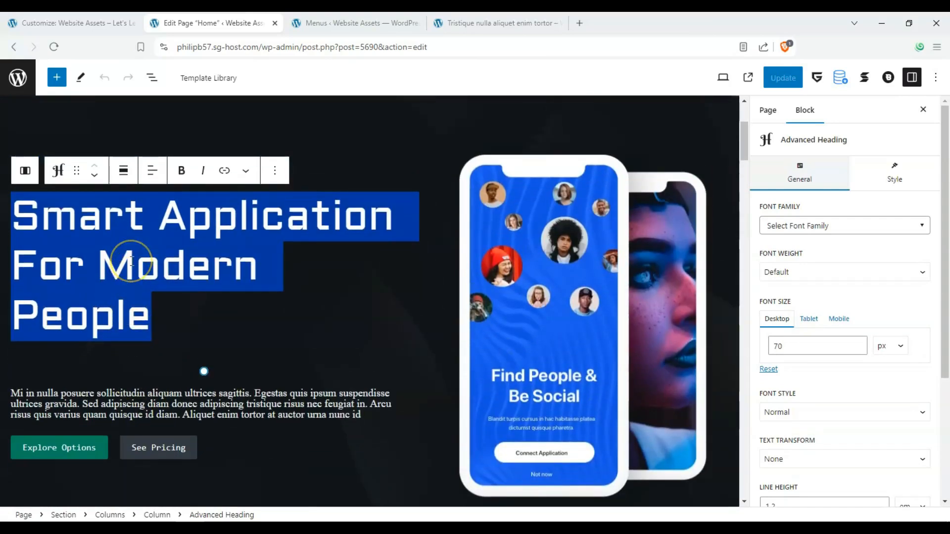
text(WordP)
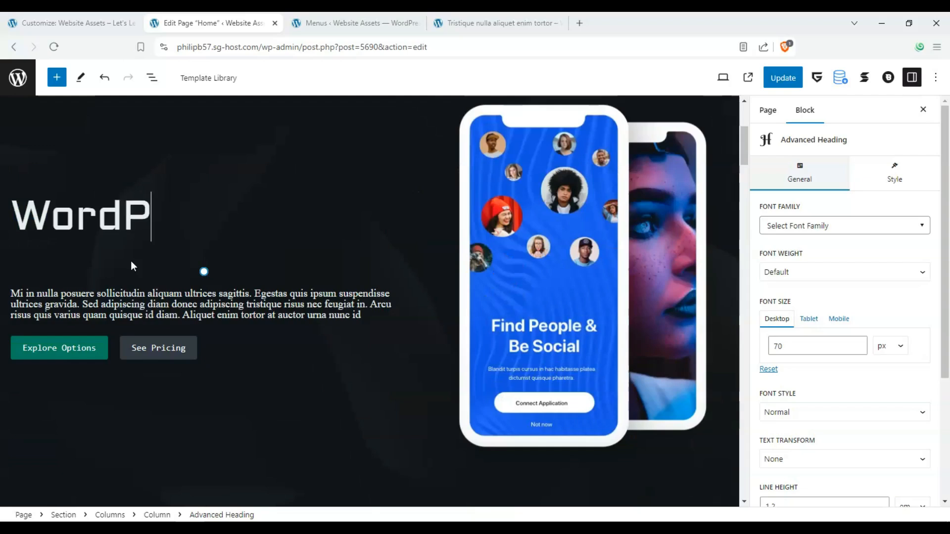
text(ress tutori)
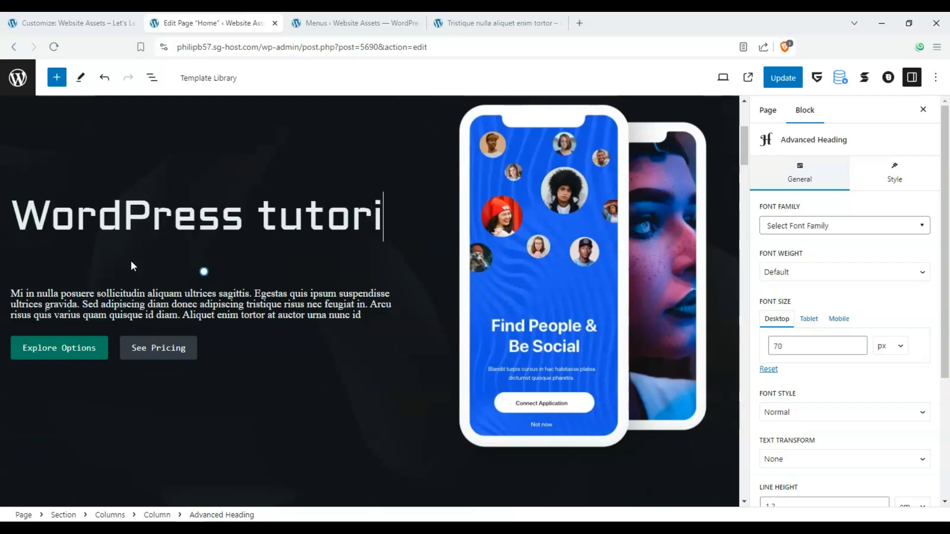
text(ls for)
key(BackSpace)
key(BackSpace)
key(BackSpace)
key(BackSpace)
key(BackSpace)
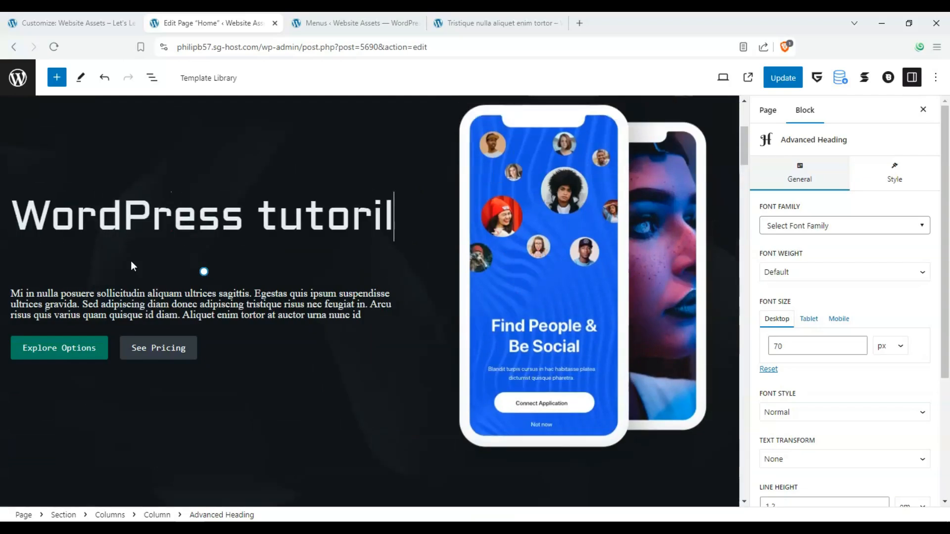
text(als)
key(BackSpace)
key(BackSpace)
key(BackSpace)
key(BackSpace)
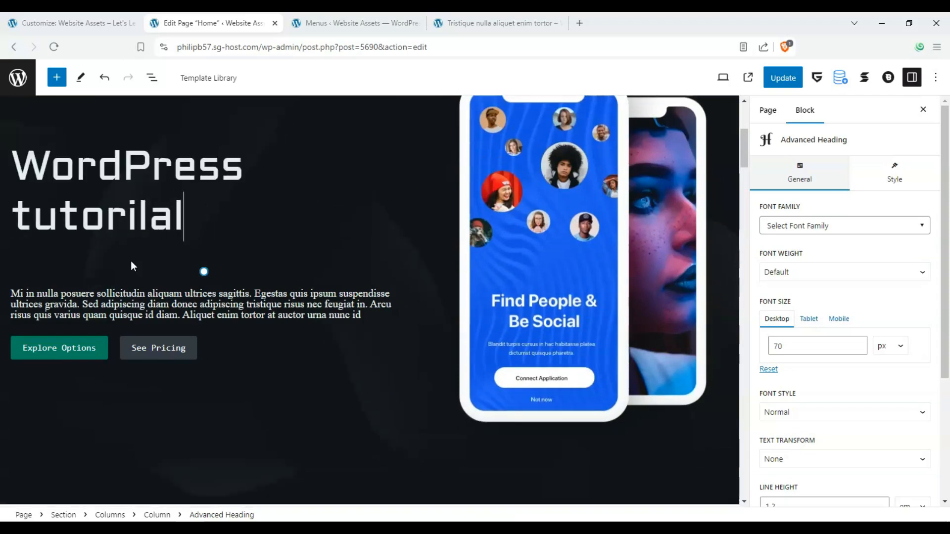
text(aal)
key(BackSpace)
key(BackSpace)
text(ls for )
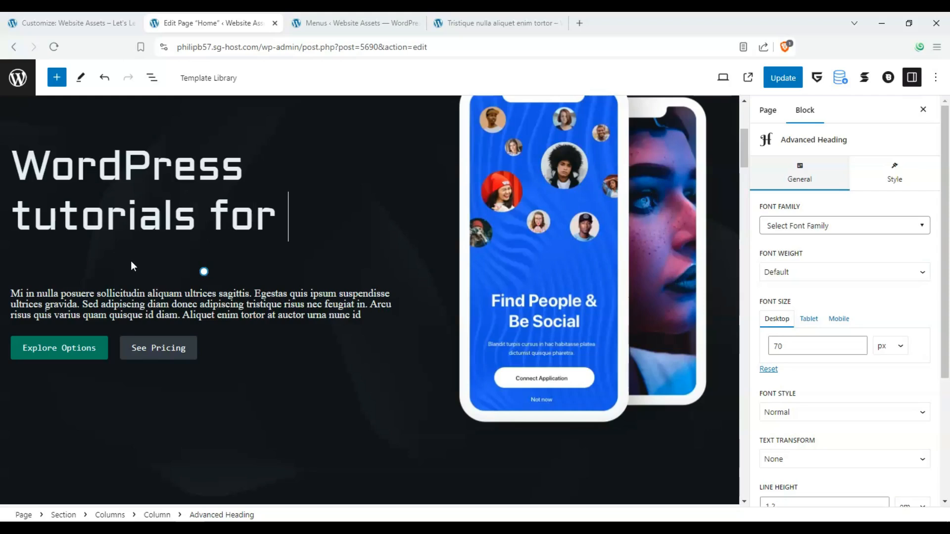
text(Smrk)
key(BackSpace)
key(BackSpace)
text(aa)
key(BackSpace)
text(rt)
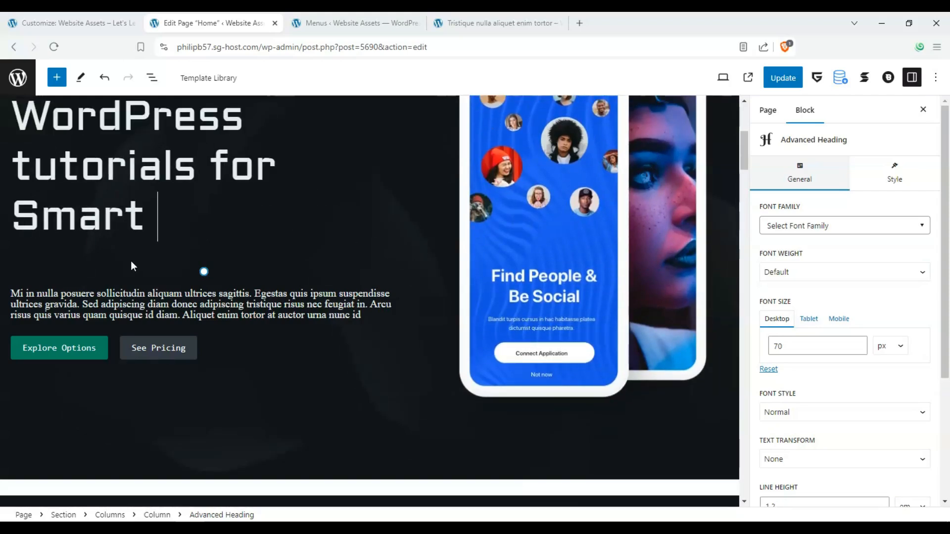
text( folks.)
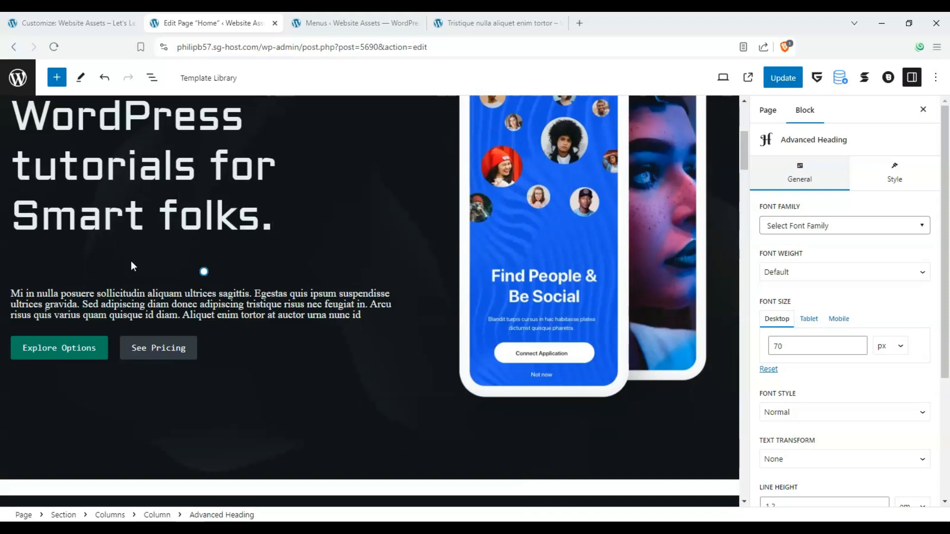
- Delete the See Pricing button from the hero section of the Home page
click(182, 356)
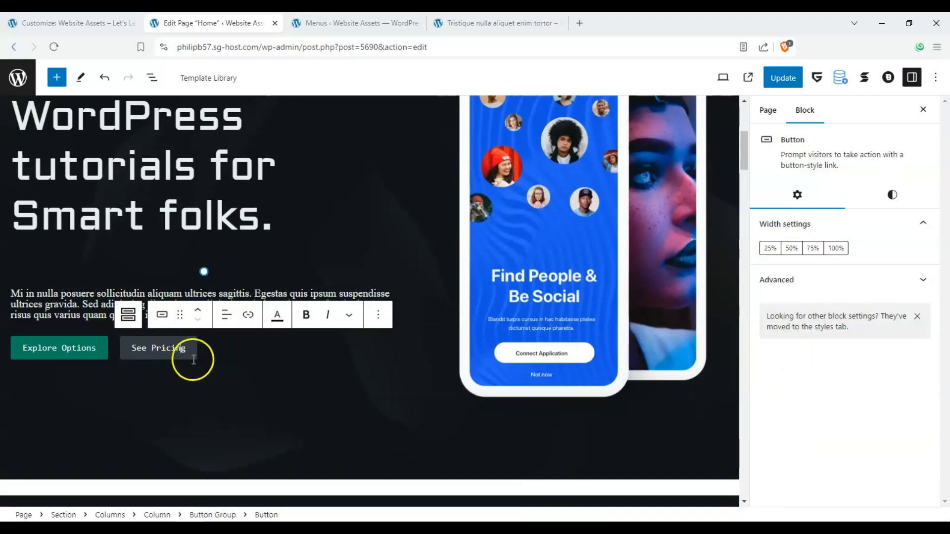
click(377, 322)
click(401, 278)
- Replace the hero section's phones image with the Gemini-generated plant-filled office image from the media library
scroll(217, 336, up, 3)
click(504, 278)
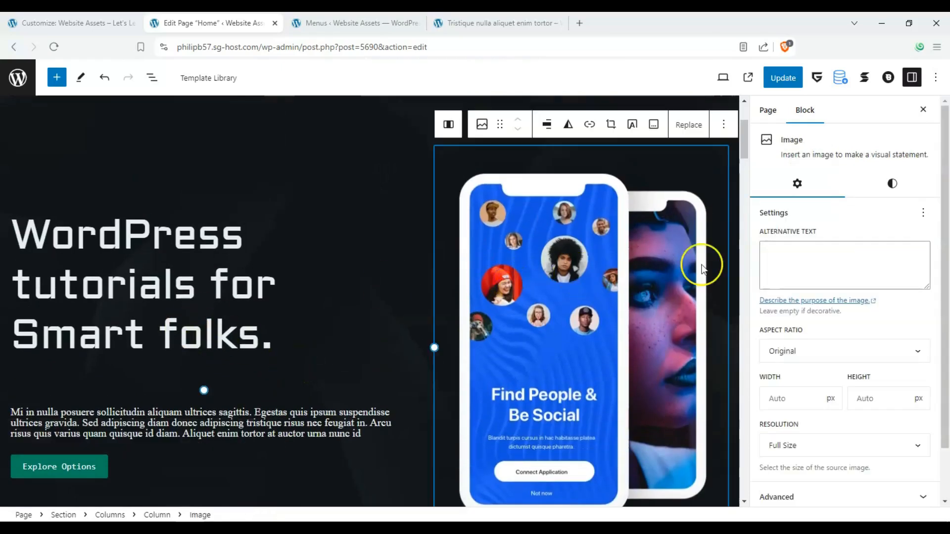
click(690, 125)
click(705, 168)
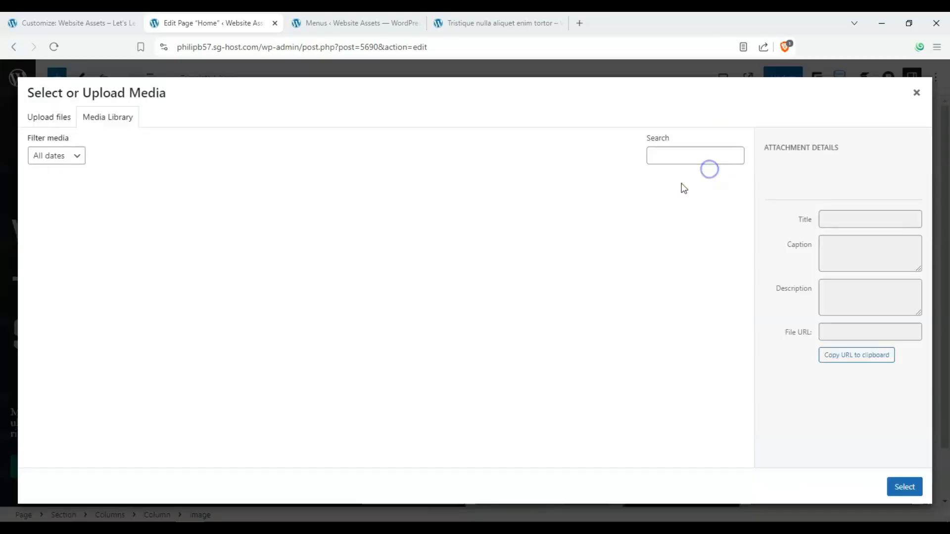
scroll(666, 296, down, 10)
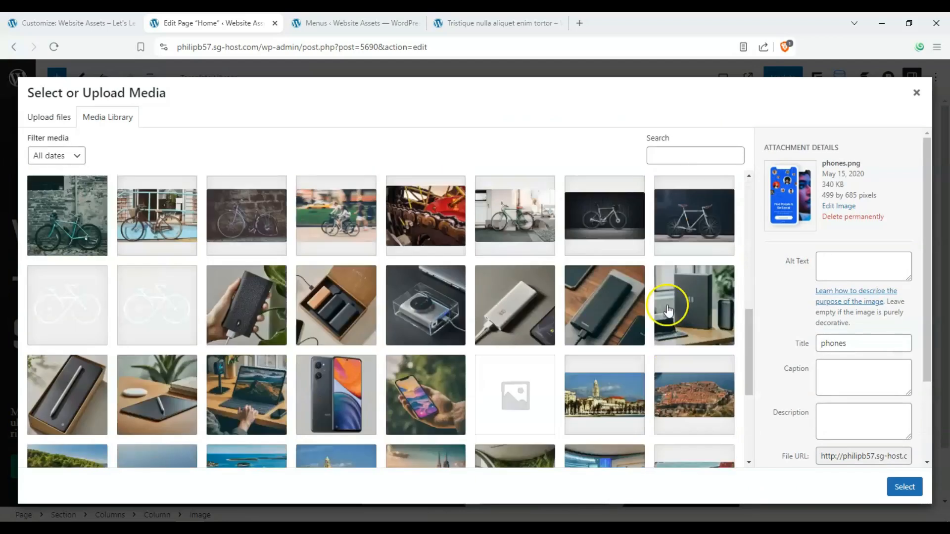
scroll(615, 304, down, 2)
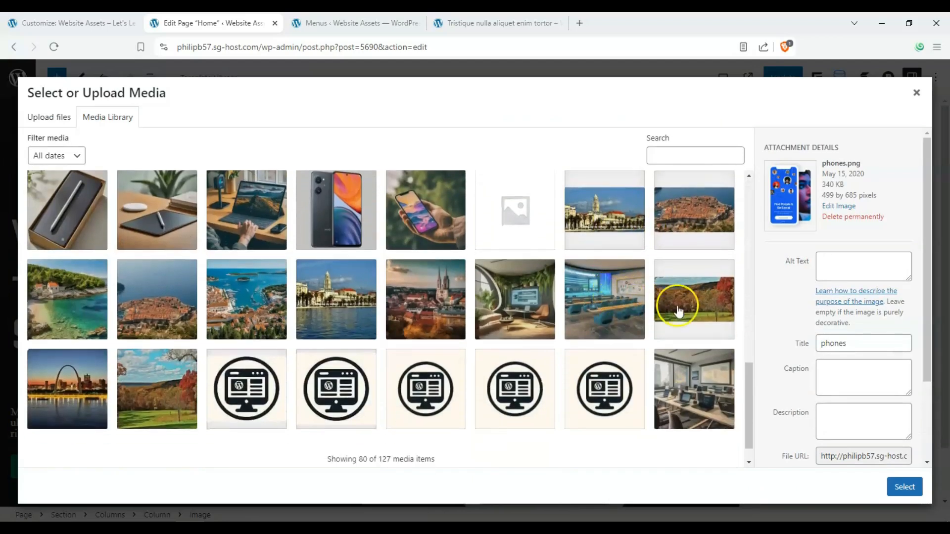
click(522, 305)
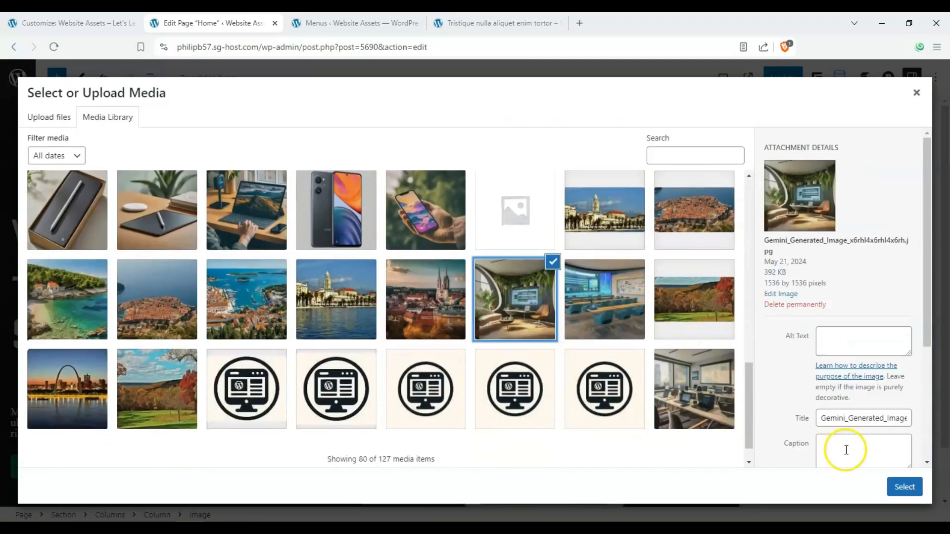
click(903, 490)
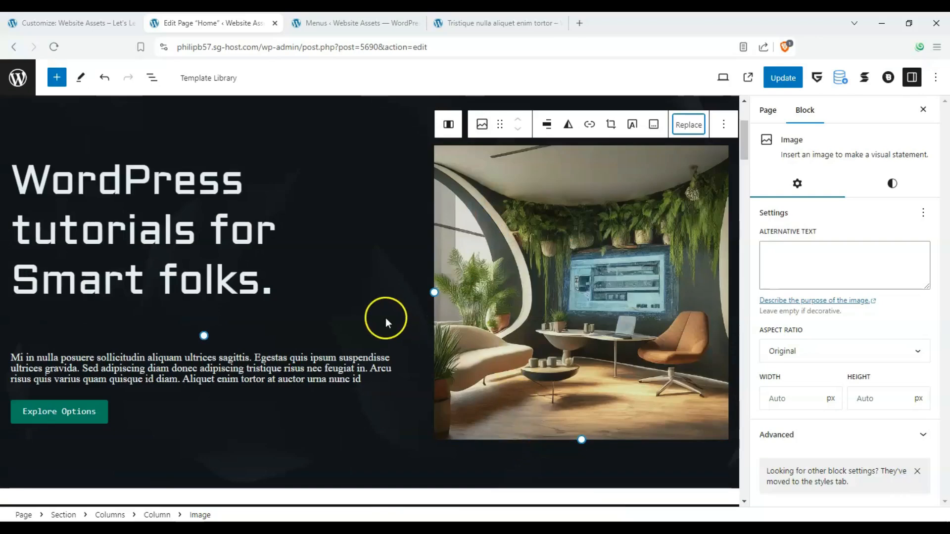
- Set the text color of the hero heading "WordPress tutorials for Smart folks." to the bright green theme palette color
scroll(384, 318, down, 2)
scroll(404, 331, down, 10)
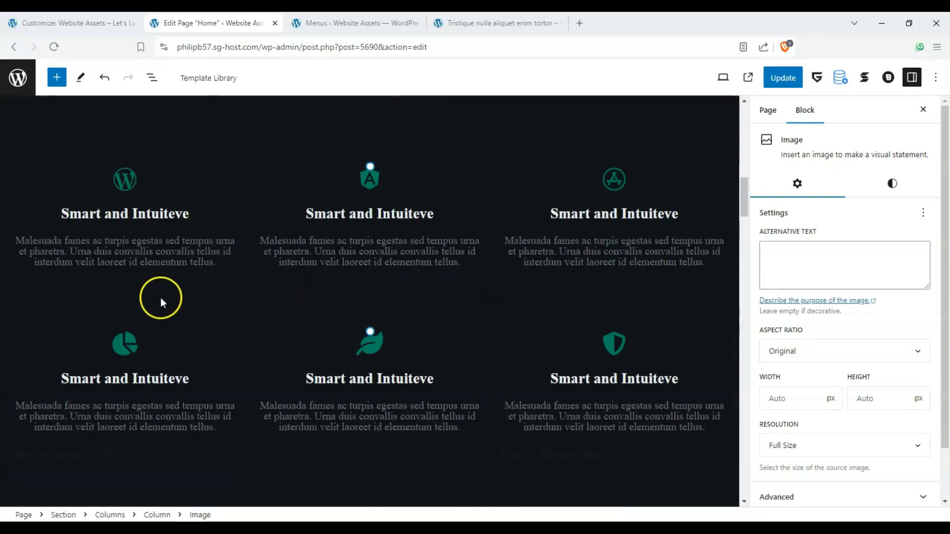
scroll(155, 156, up, 10)
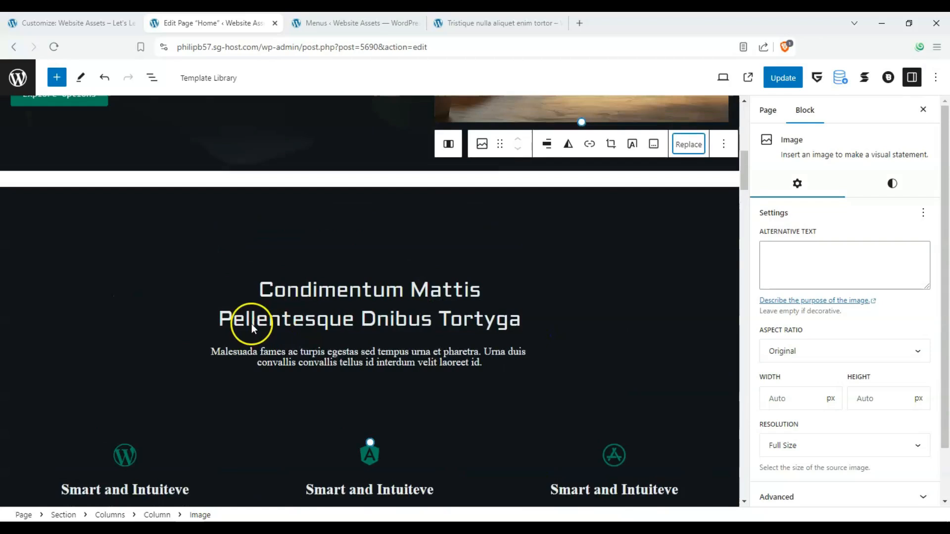
scroll(116, 326, up, 3)
scroll(142, 324, down, 3)
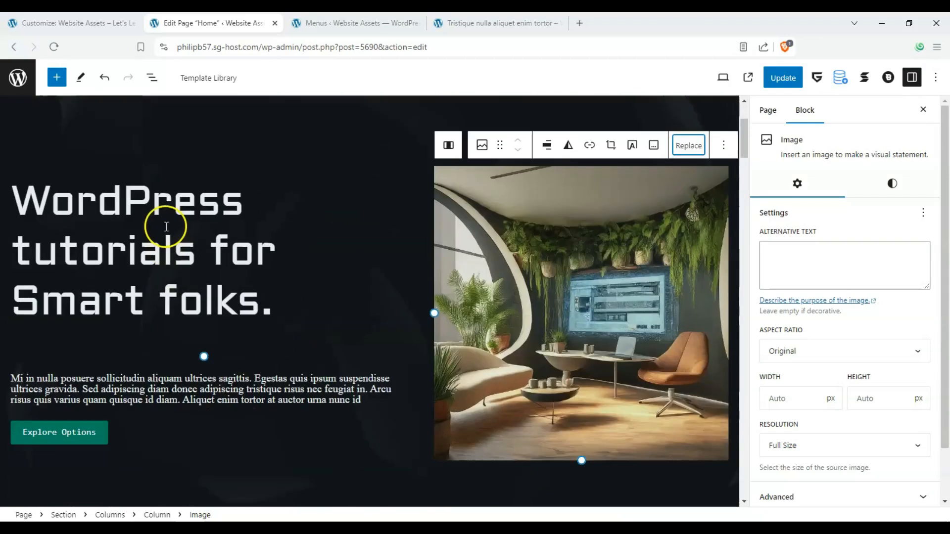
click(217, 235)
triple_click(217, 235)
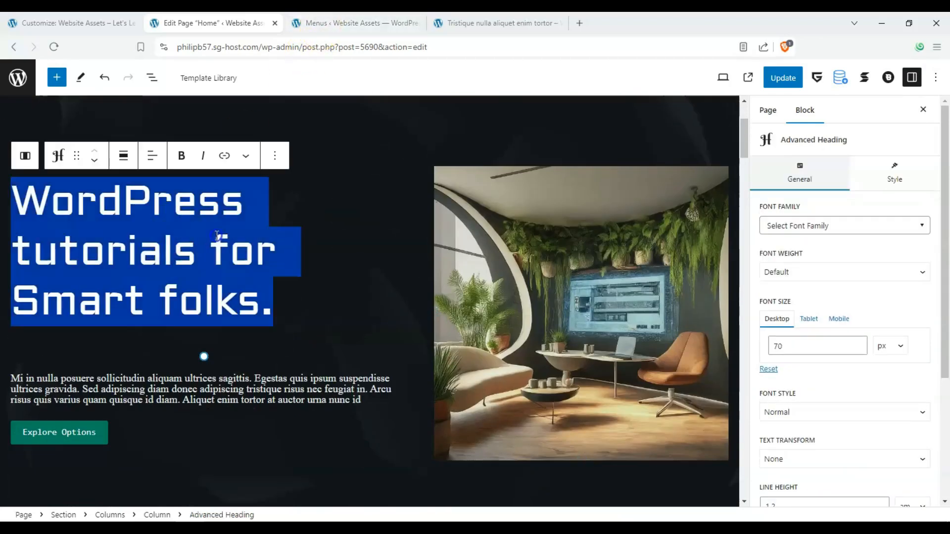
click(869, 168)
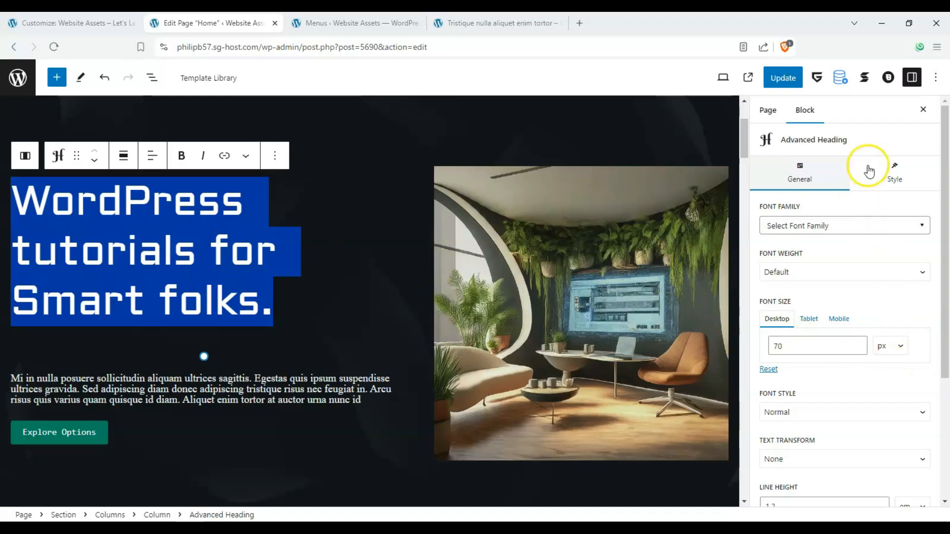
click(795, 252)
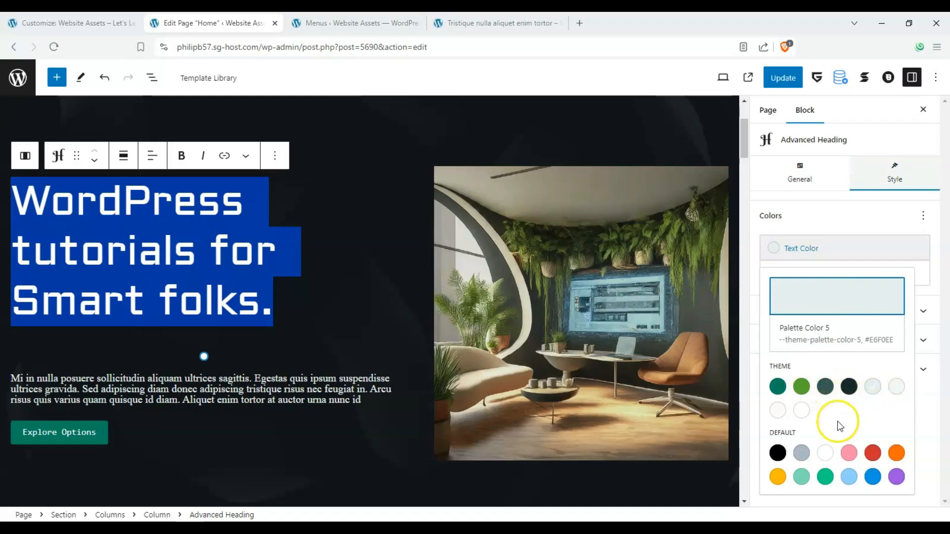
click(801, 386)
click(817, 210)
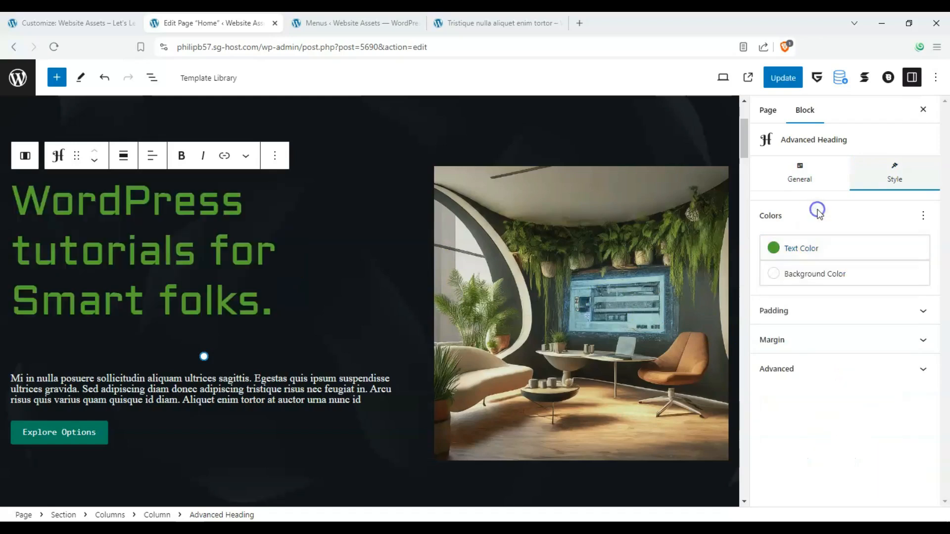
- Change the hero button's label from "Explore Options" to "Explore our videos"
scroll(188, 271, down, 2)
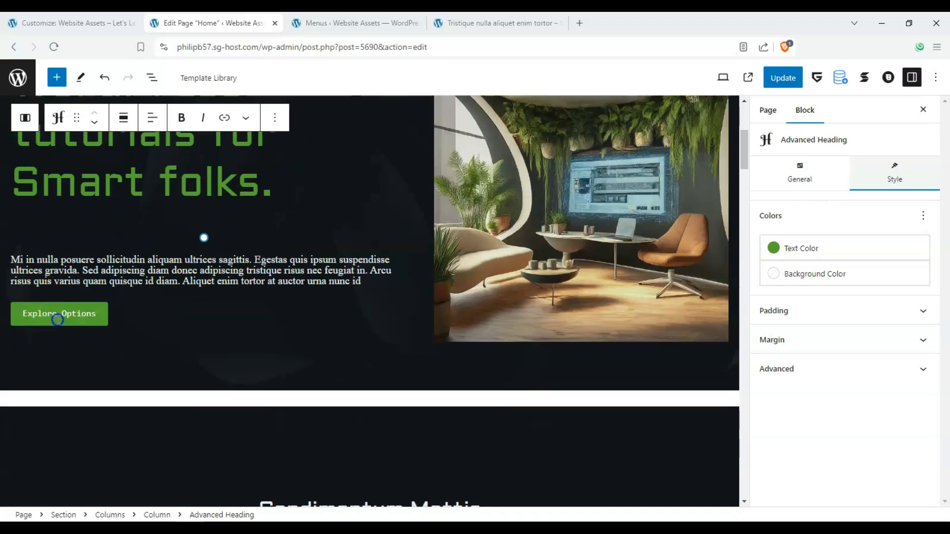
click(57, 315)
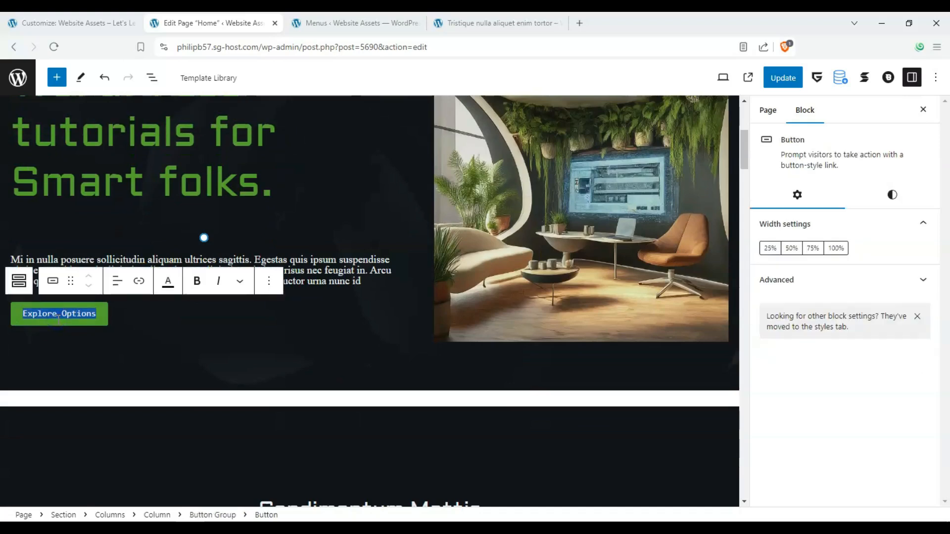
text(Expl)
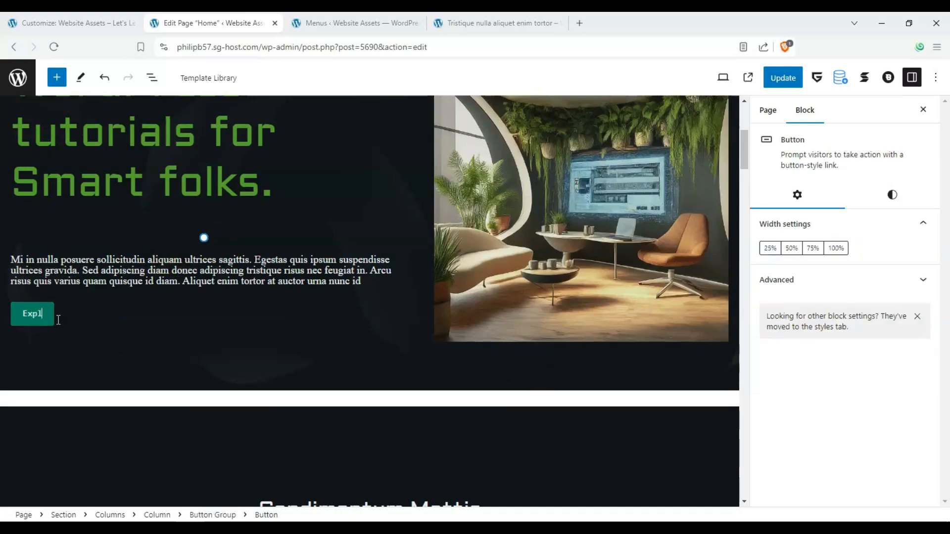
text(ore our videos)
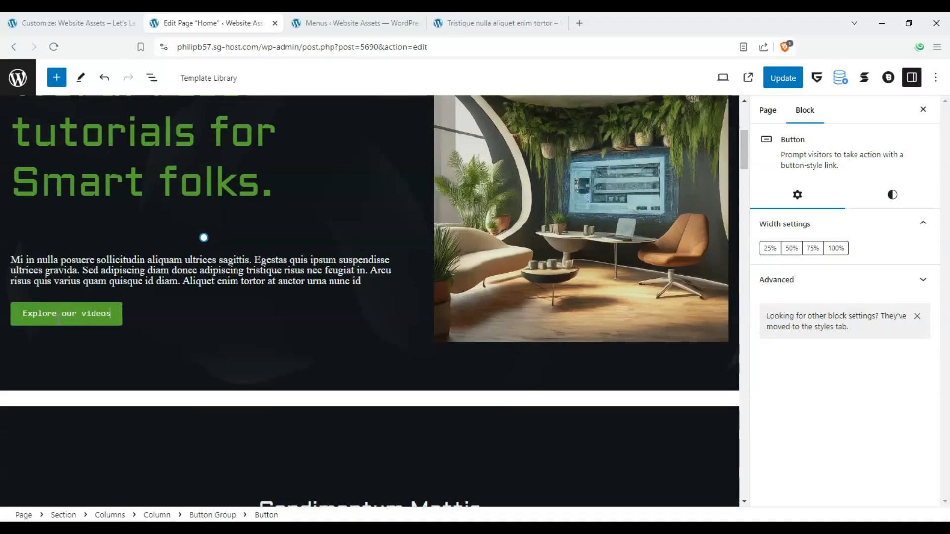
click(113, 357)
- Delete the Pro Plan and Free Plan price boxes from the Straight-Forward Pricing section
scroll(118, 313, up, 4)
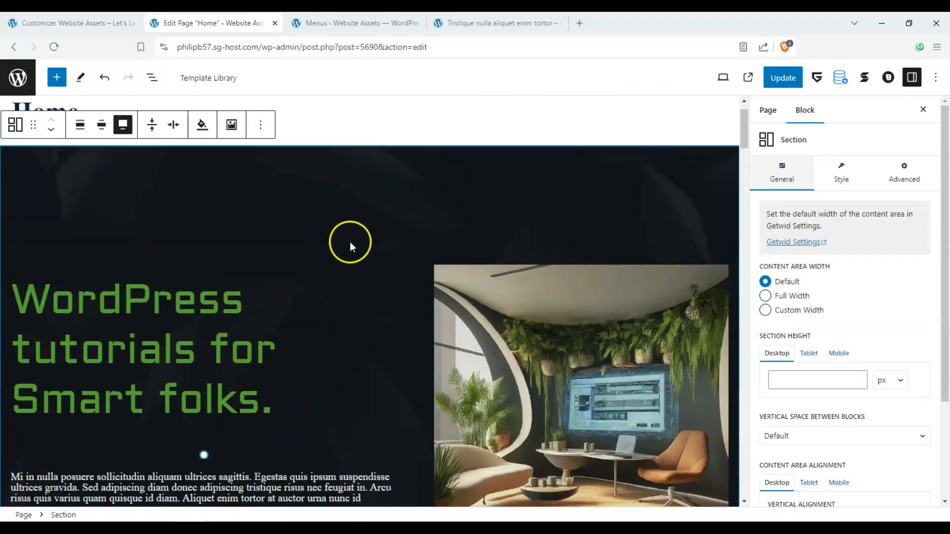
scroll(376, 239, down, 9)
scroll(414, 241, down, 20)
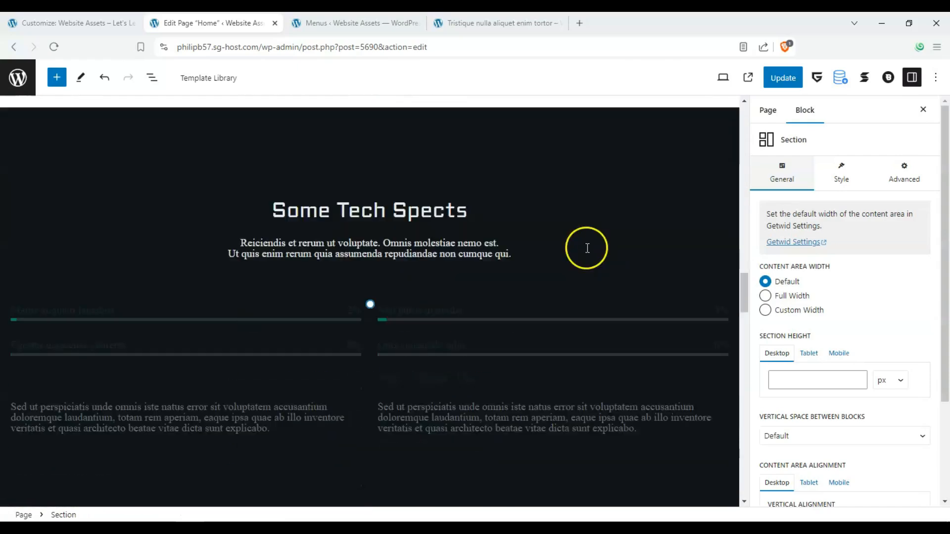
scroll(182, 216, down, 5)
scroll(128, 216, up, 5)
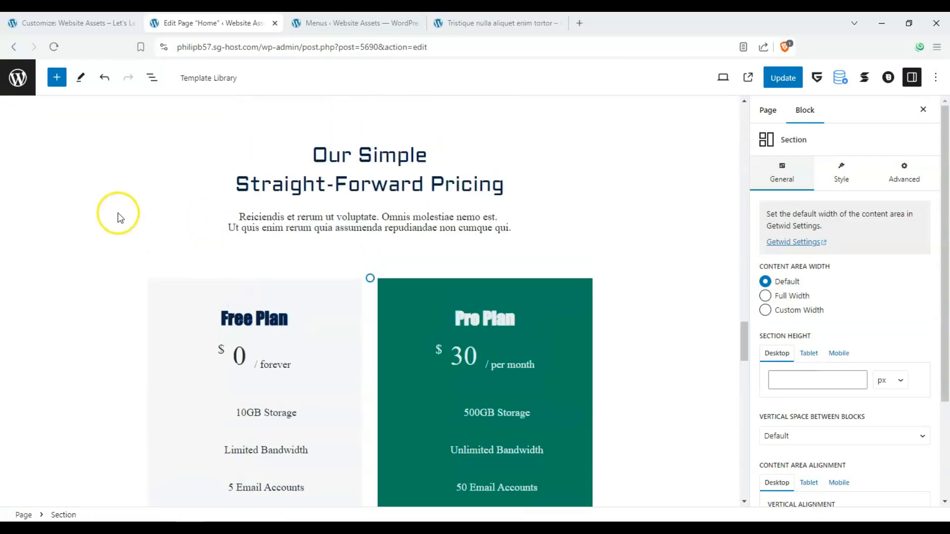
scroll(351, 271, down, 5)
scroll(450, 216, up, 2)
click(548, 263)
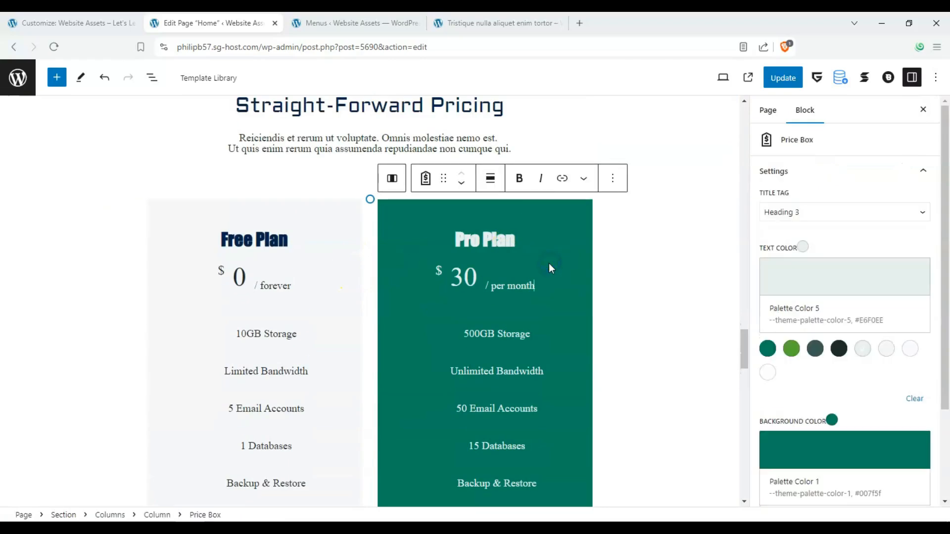
click(613, 179)
click(619, 449)
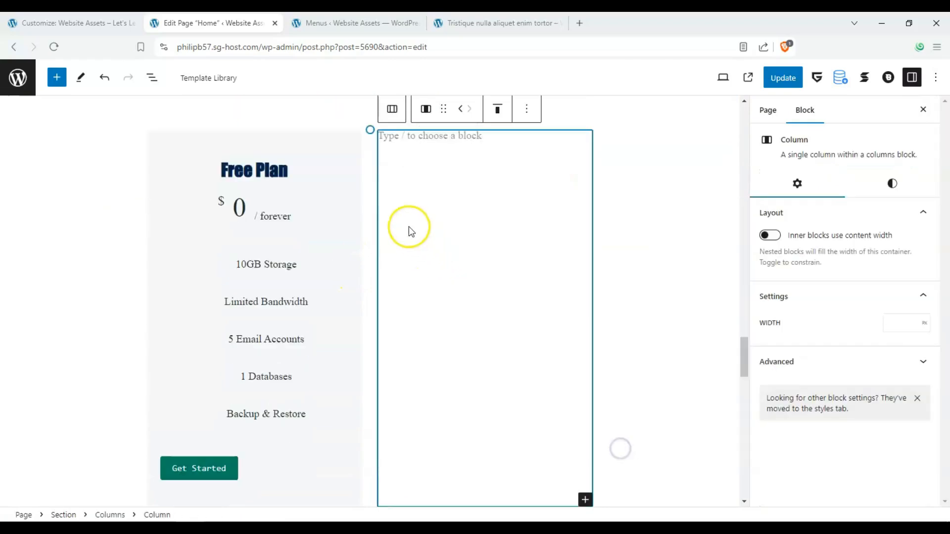
click(358, 172)
click(289, 108)
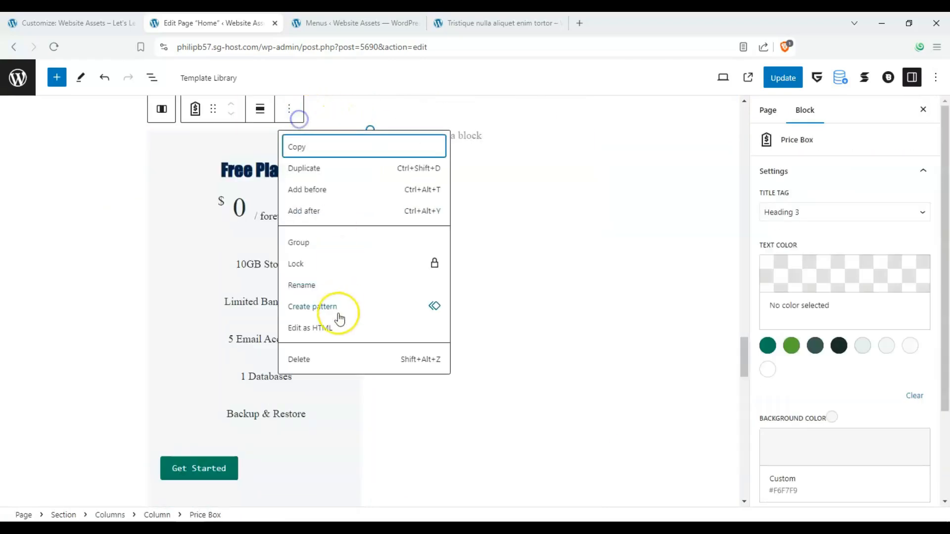
click(332, 364)
- Return to the hero section and save the Home page changes
scroll(384, 271, down, 15)
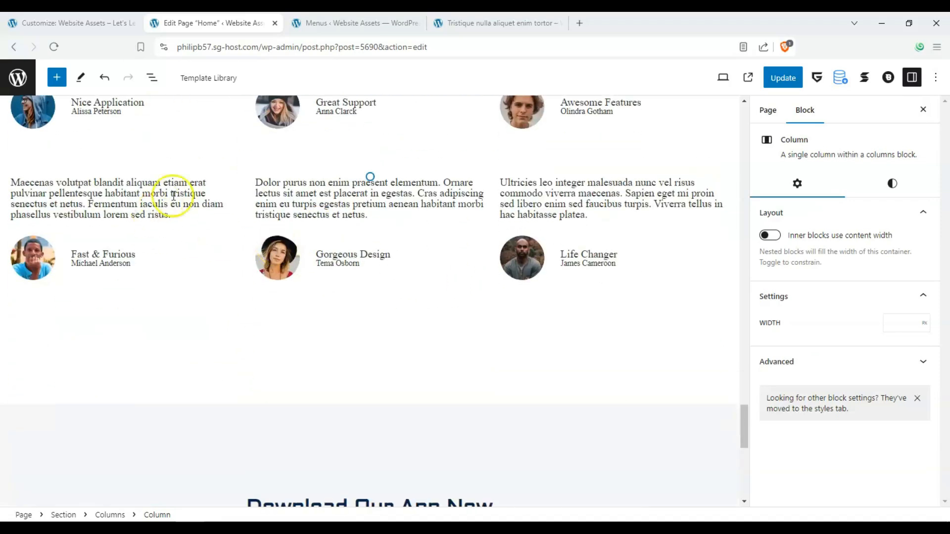
drag(743, 450, 769, 120)
scroll(311, 187, down, 1)
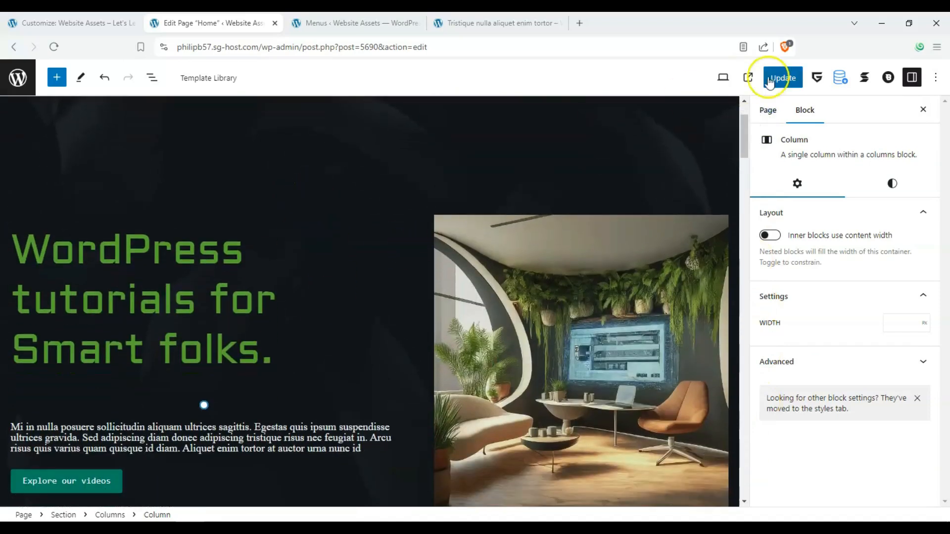
click(785, 78)
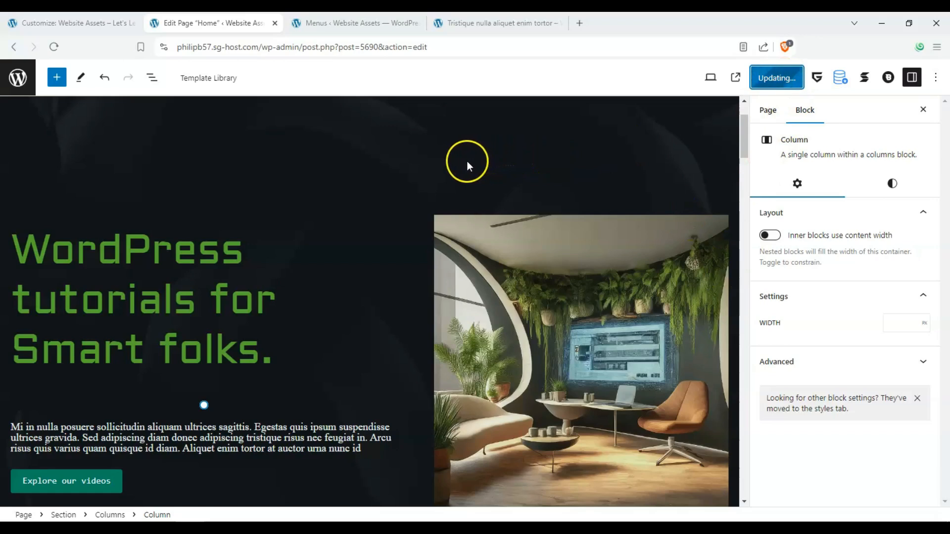
- Apply the Bounce In entrance animation to the hero section and update the page
click(432, 129)
click(841, 173)
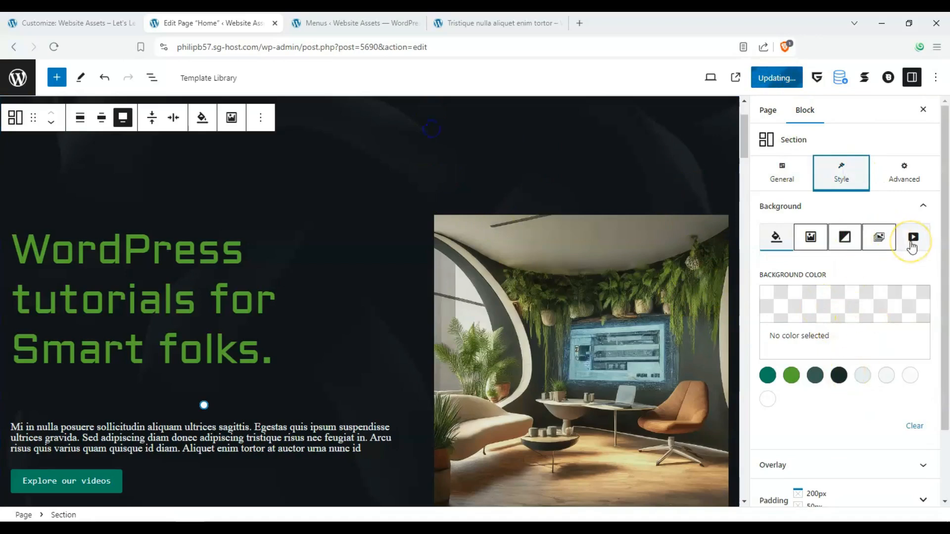
click(905, 178)
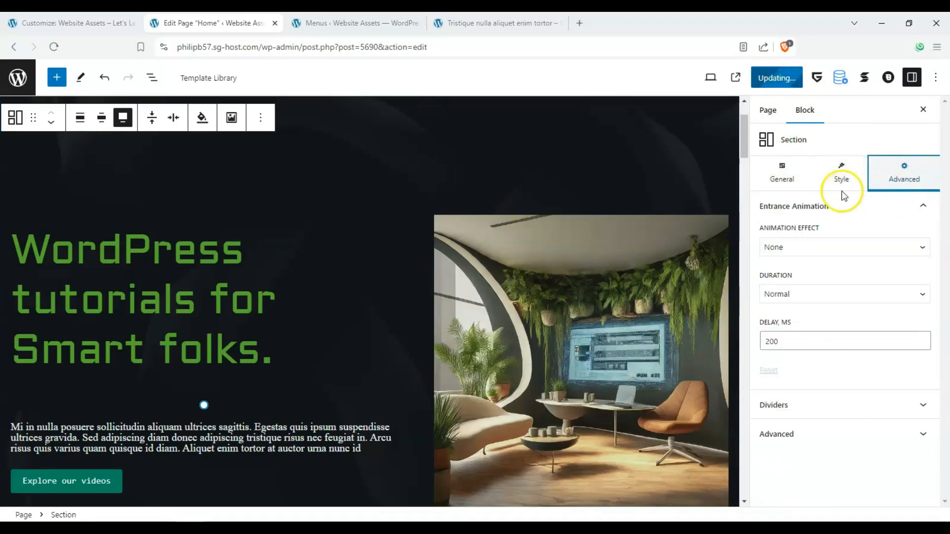
click(804, 246)
click(838, 271)
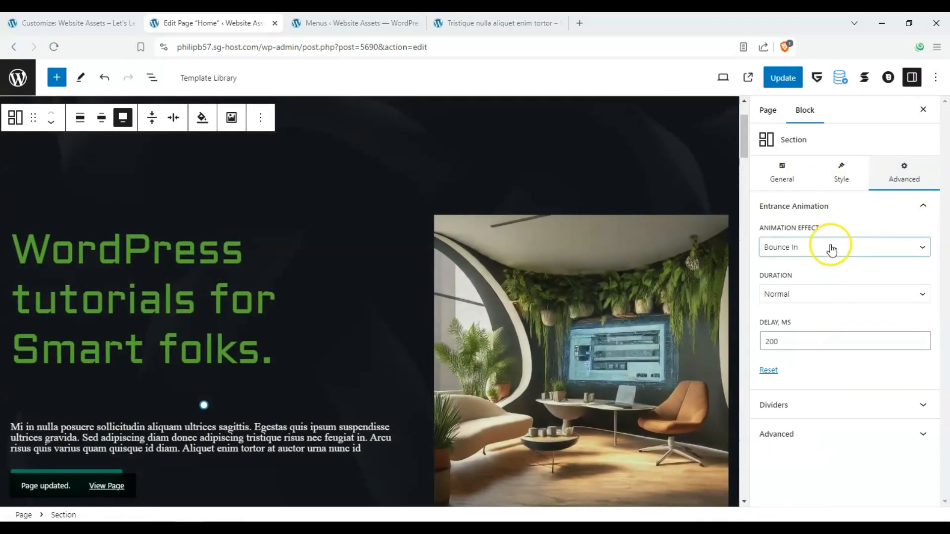
click(772, 81)
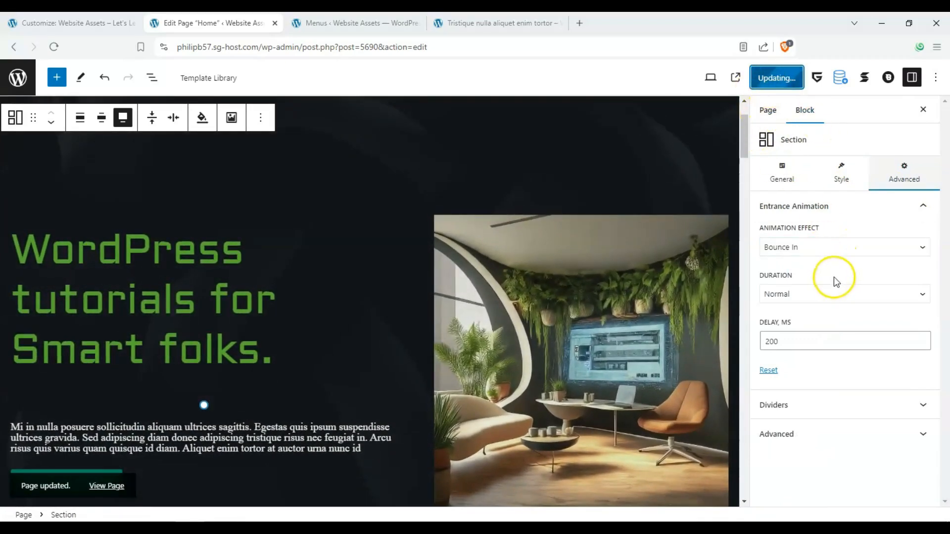
click(923, 404)
click(915, 289)
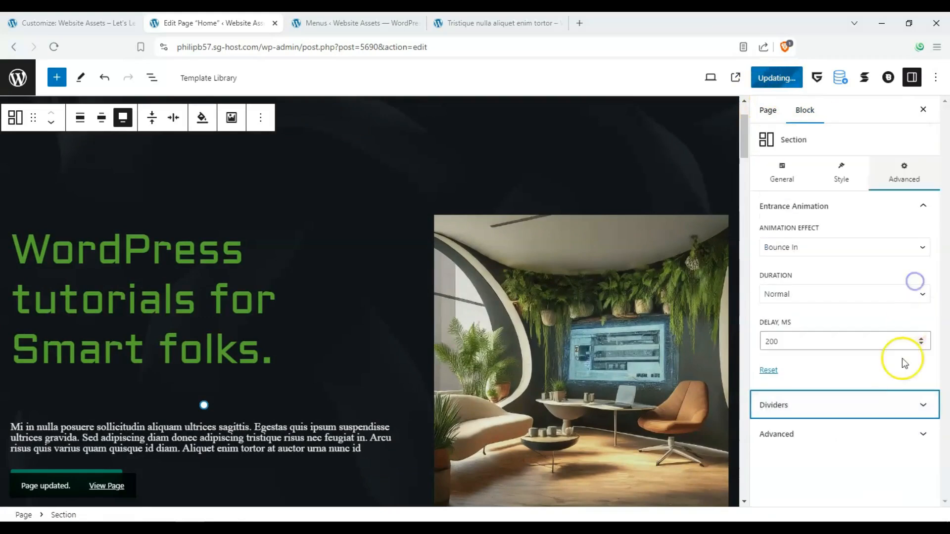
click(902, 431)
click(923, 251)
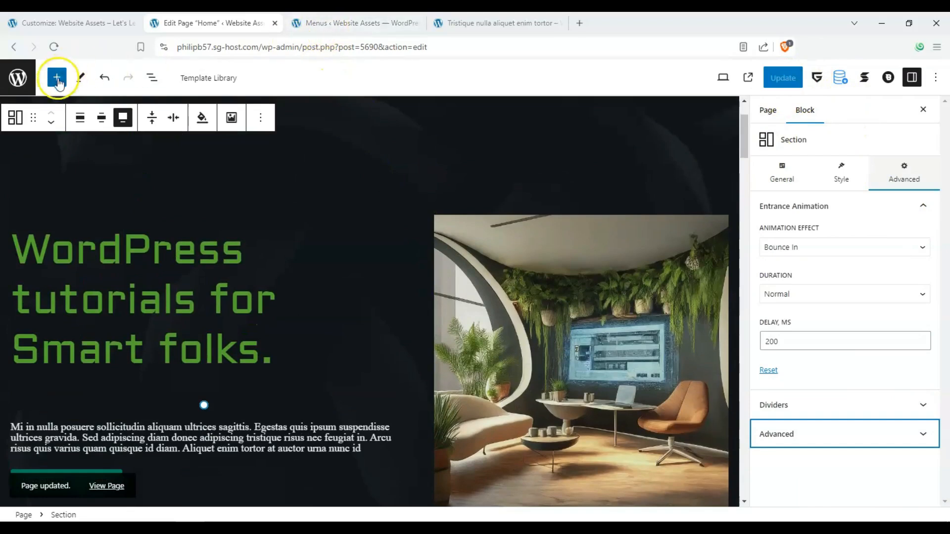
- Open the updated Home page in a new browser tab and close the Menus and blog post tabs
right_click(120, 484)
click(210, 313)
click(342, 30)
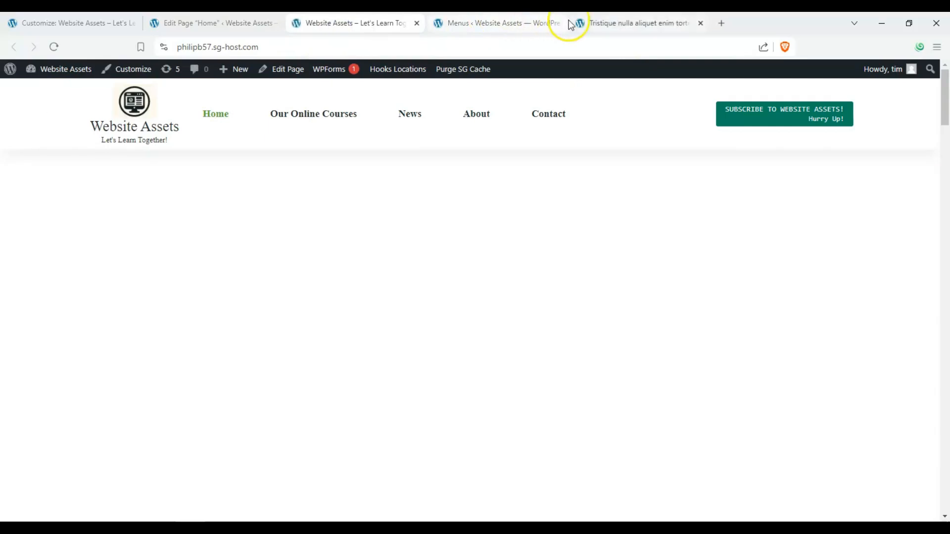
click(558, 23)
click(535, 24)
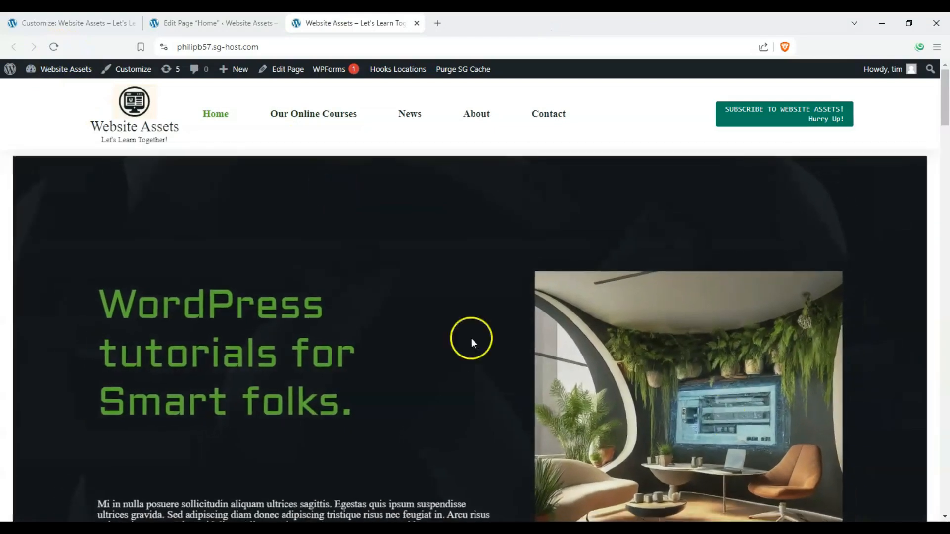
- Examine the updated Home page from the hero section down to the footer and return to its header
scroll(471, 337, down, 3)
scroll(408, 365, up, 3)
drag(104, 323, 361, 390)
click(450, 333)
scroll(450, 333, down, 2)
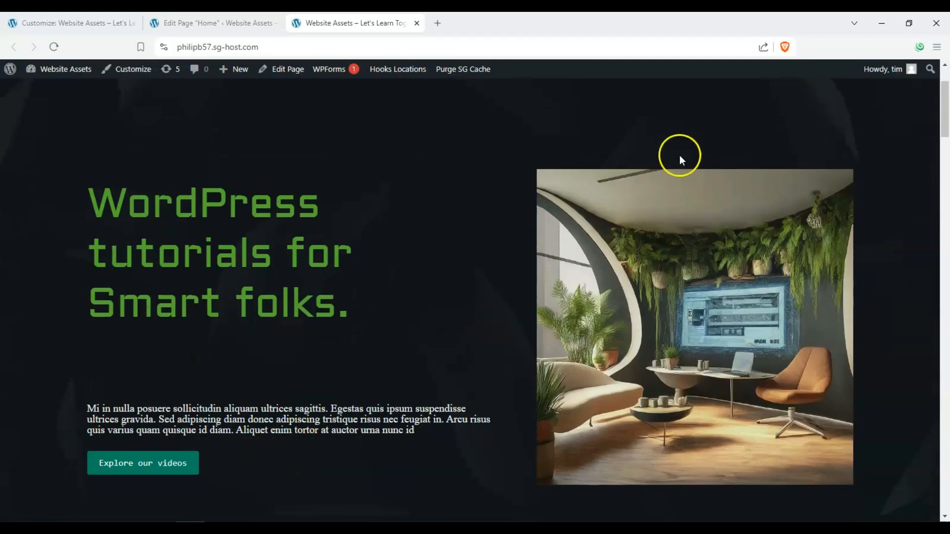
mouse_move(945, 123)
mouse_down()
mouse_move(944, 252)
mouse_move(946, 118)
mouse_up()
scroll(114, 202, up, 1)
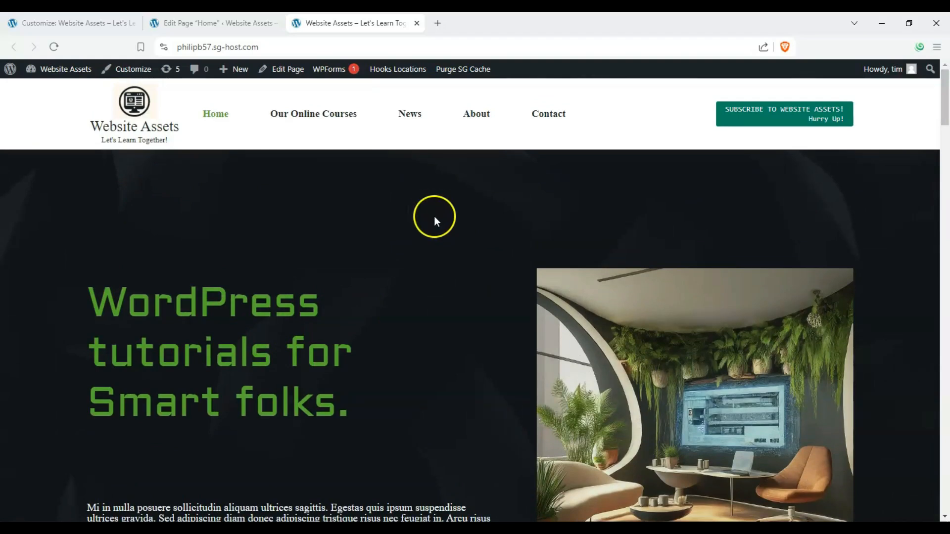
drag(945, 94, 946, 472)
scroll(545, 223, down, 3)
scroll(357, 201, up, 3)
drag(943, 477, 945, 44)
- Open the site's About page and review it from the team heading down to the footer
click(477, 117)
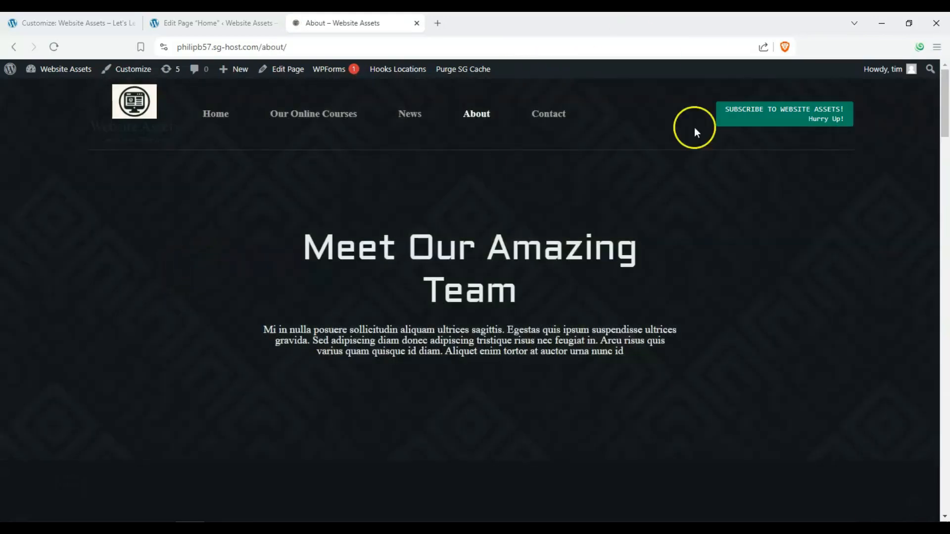
drag(940, 96, 938, 495)
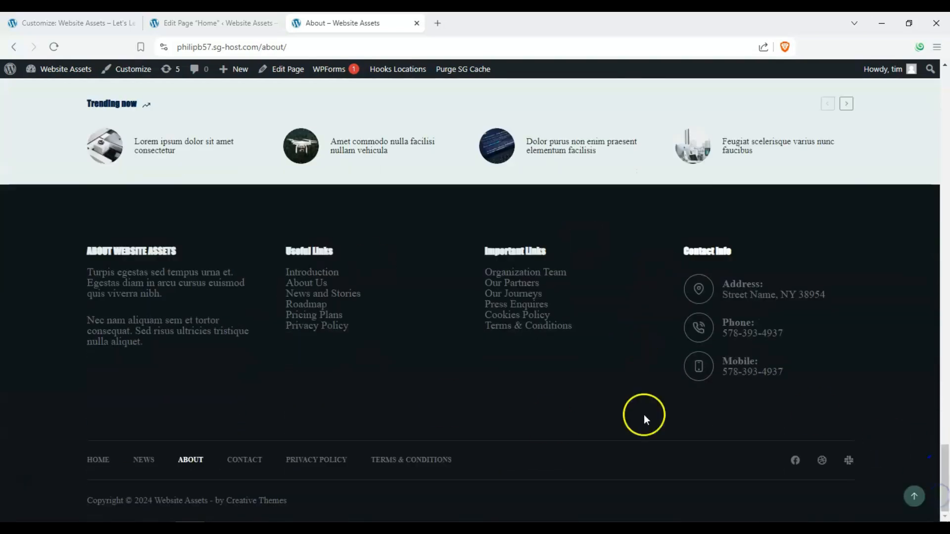
drag(942, 462, 930, 25)
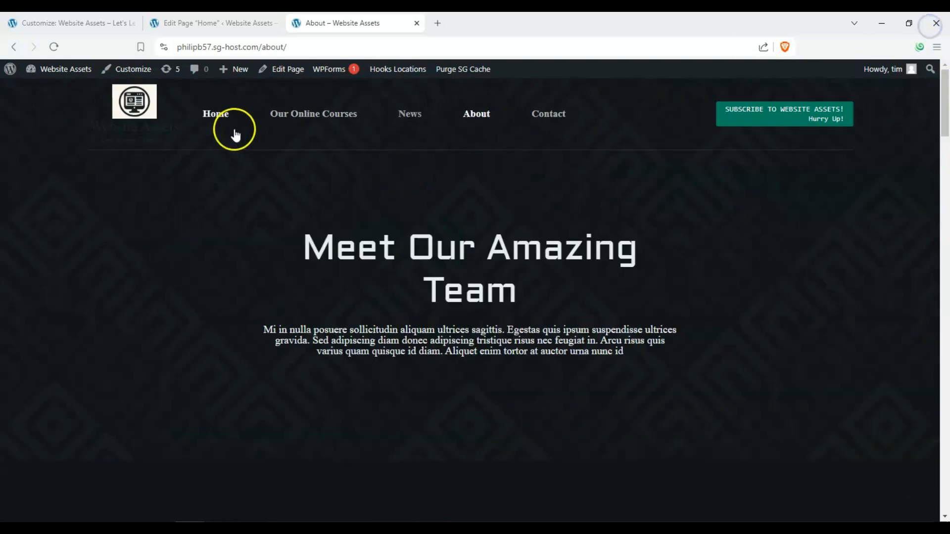
- Return to the site's Home page and review the hero section and the content just below it
click(221, 121)
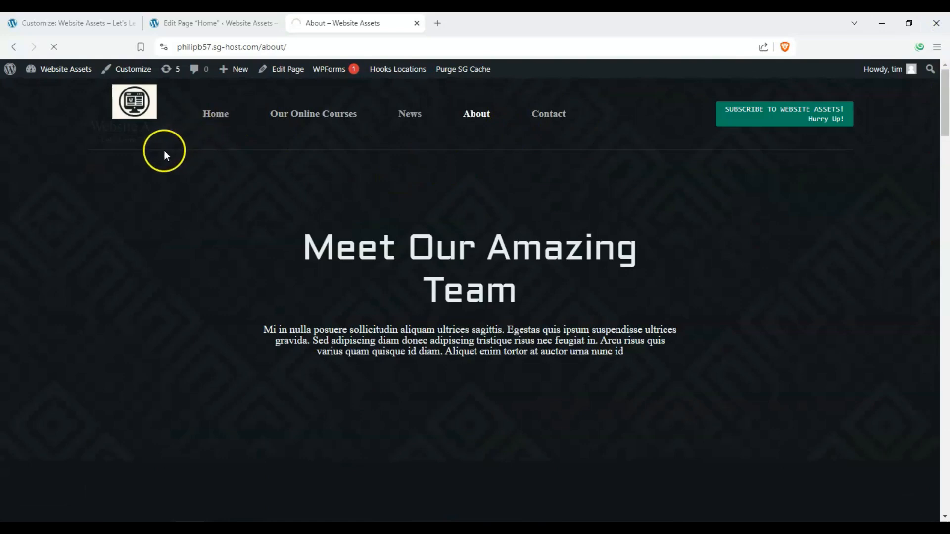
scroll(470, 300, down, 4)
scroll(470, 299, down, 2)
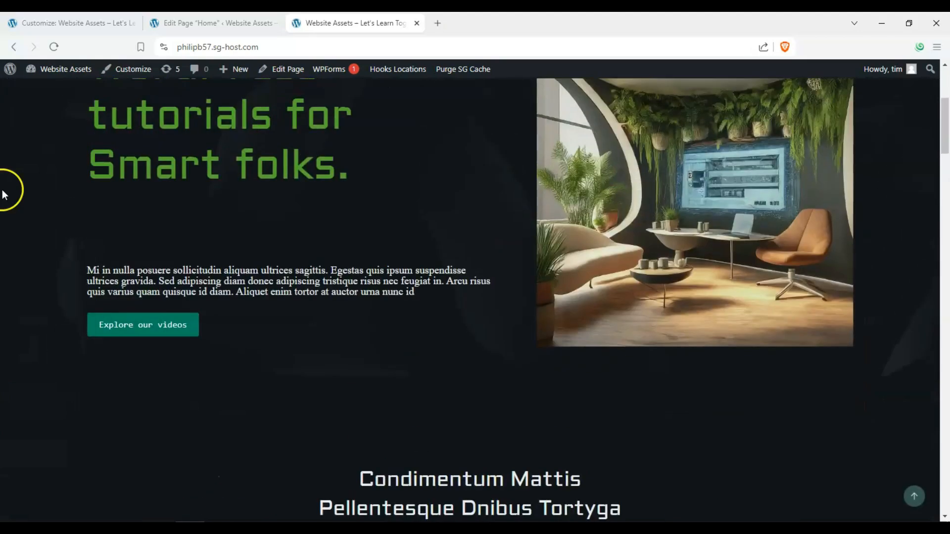
scroll(470, 300, up, 5)
scroll(470, 300, down, 2)
scroll(470, 300, up, 1)
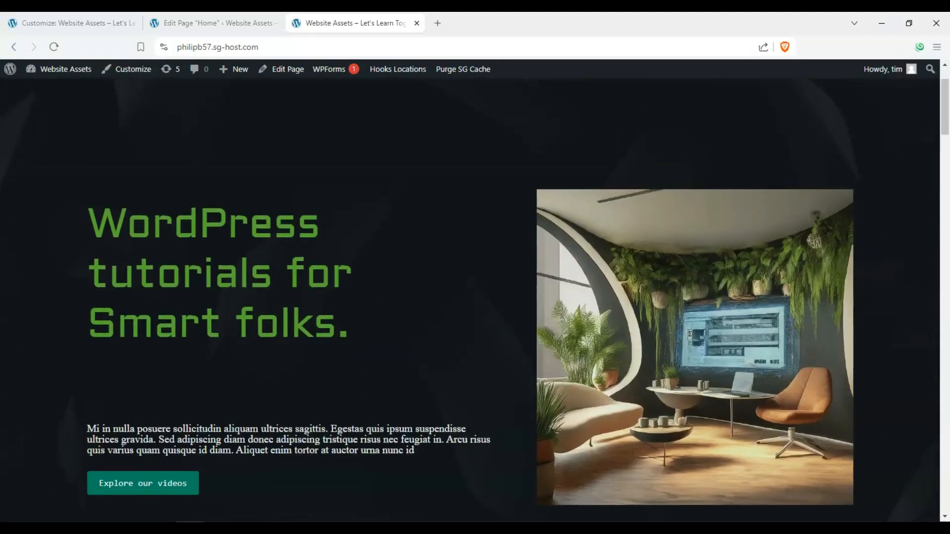
scroll(470, 300, down, 3)
scroll(470, 300, up, 5)
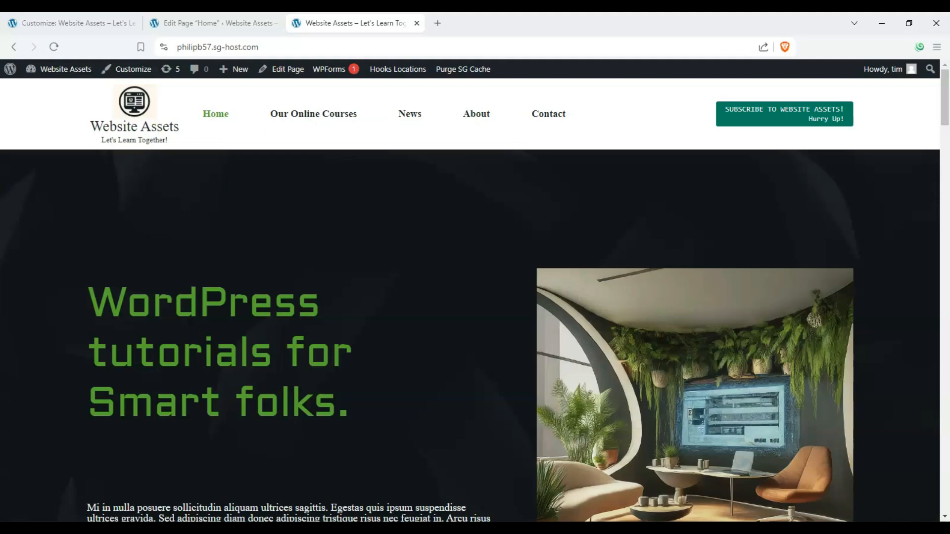
scroll(470, 300, down, 3)
scroll(470, 300, up, 3)
scroll(470, 299, down, 3)
scroll(4, 225, up, 3)
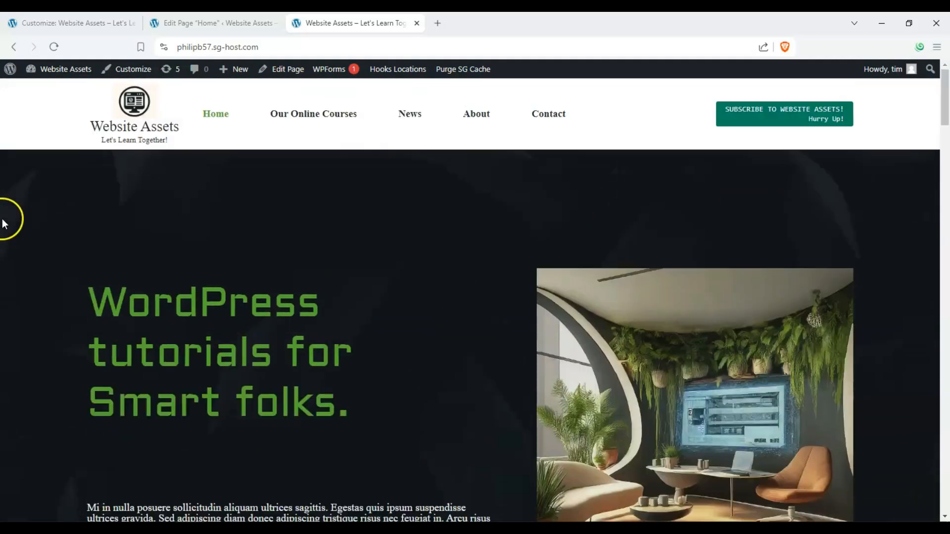